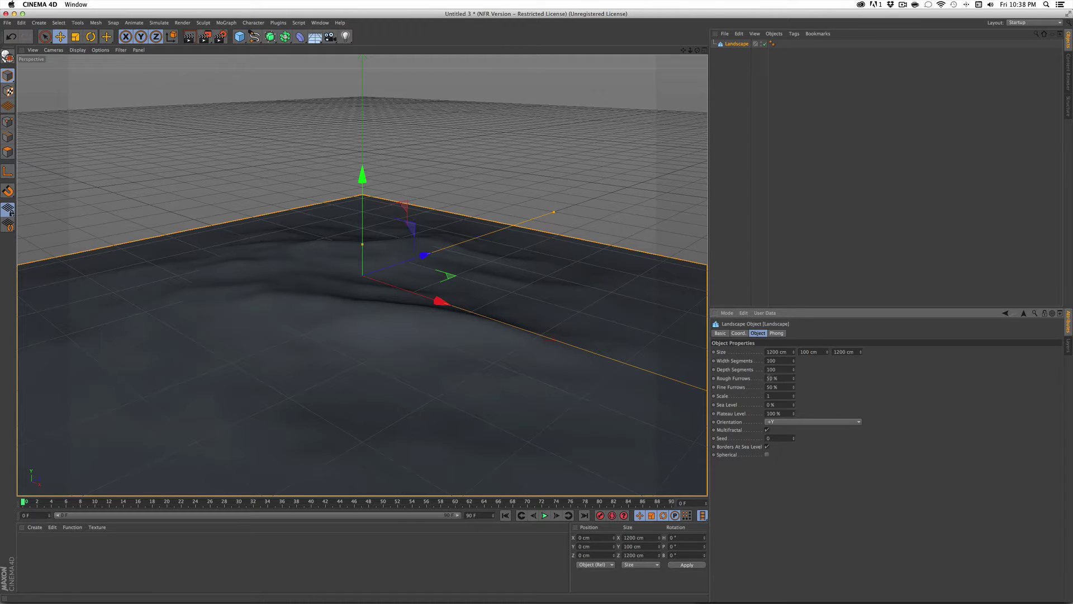
# Set the landscape's Rough Furrows to 10% and its Scale to 2
pyautogui.write('1')
pyautogui.moveTo(761, 378)
pyautogui.mouseDown()
pyautogui.moveTo(770, 388)
pyautogui.moveTo(750, 397)
pyautogui.mouseUp()
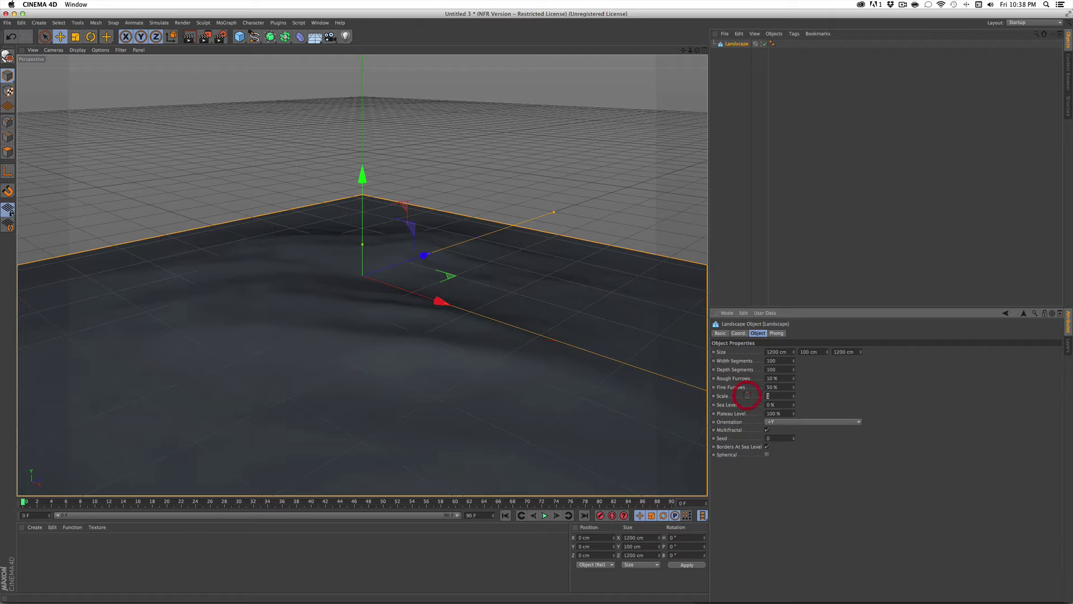
pyautogui.press('Return')
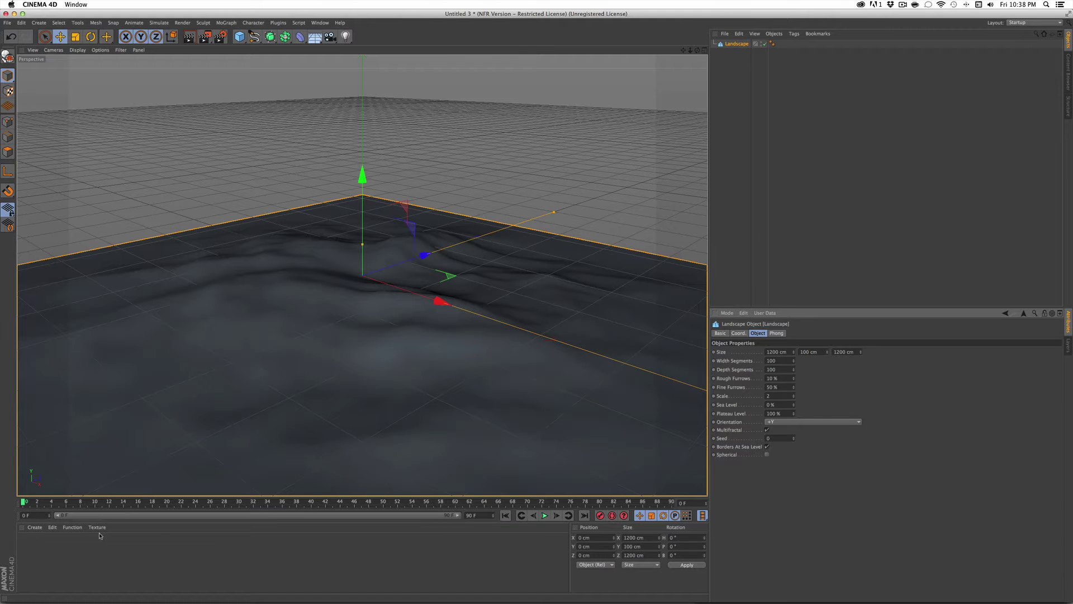
# Create a new material named "Sand" and apply it to the landscape
pyautogui.click(35, 527)
pyautogui.click(46, 455)
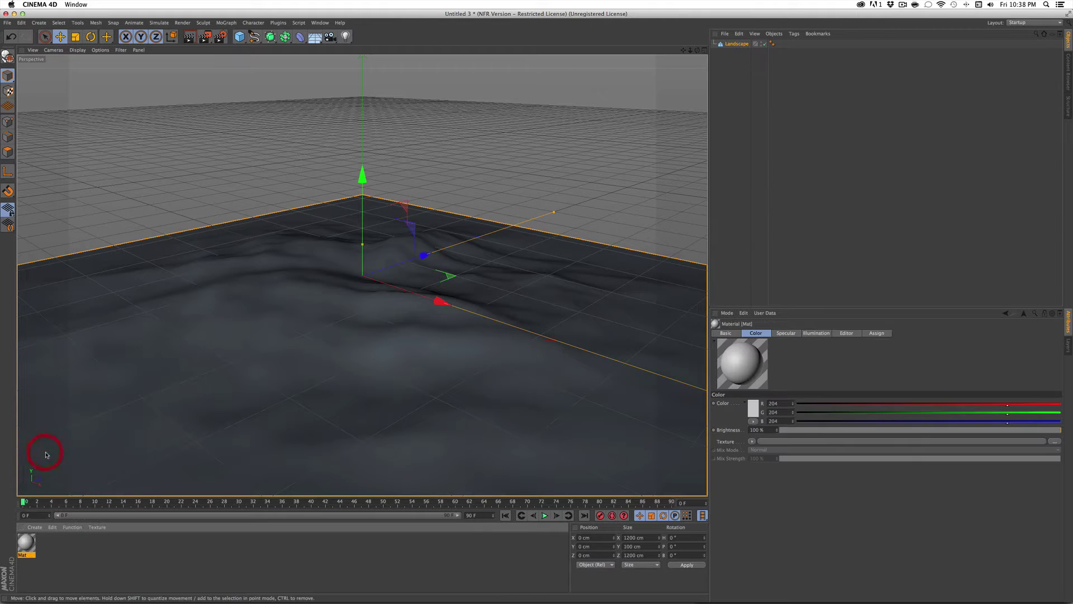
pyautogui.doubleClick(27, 556)
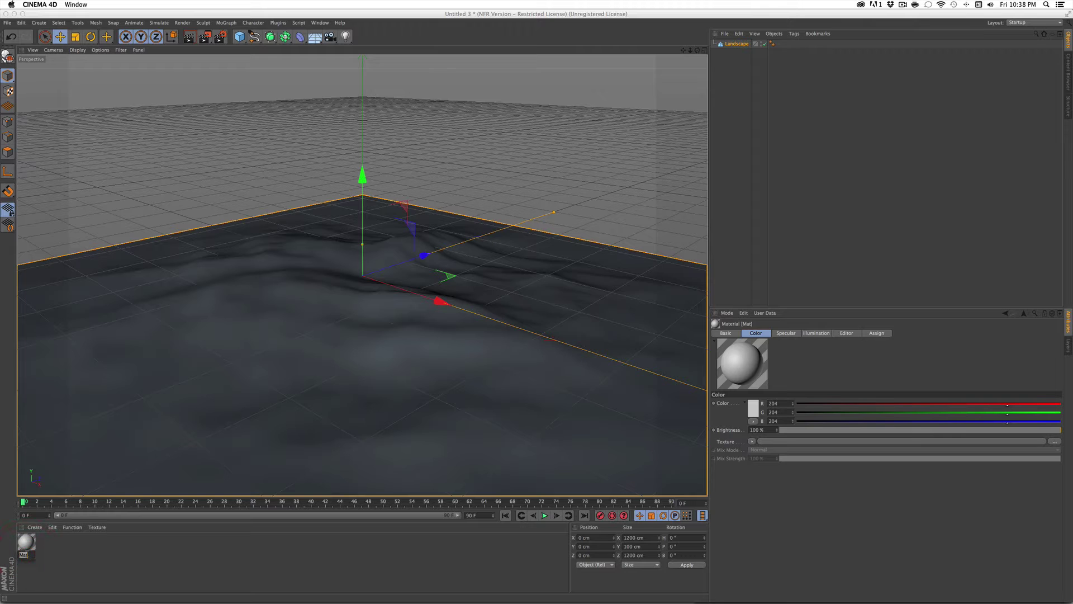
pyautogui.write('Sand')
pyautogui.moveTo(31, 548); pyautogui.dragTo(253, 297)
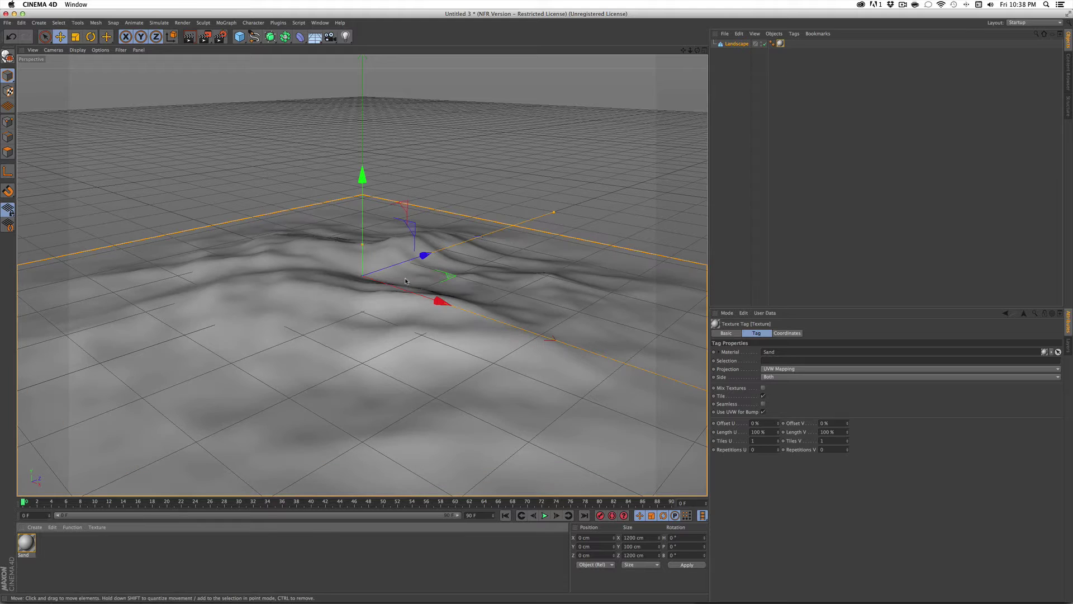
# Open the Sand material for editing and bring up the picker for its base color
pyautogui.doubleClick(25, 543)
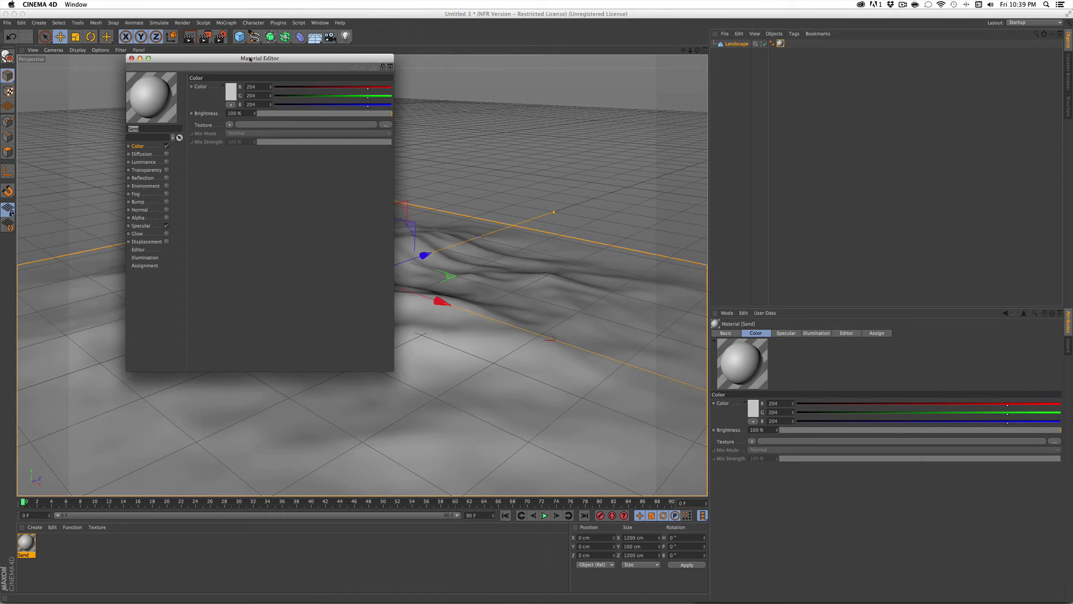
pyautogui.moveTo(246, 17); pyautogui.dragTo(491, 116)
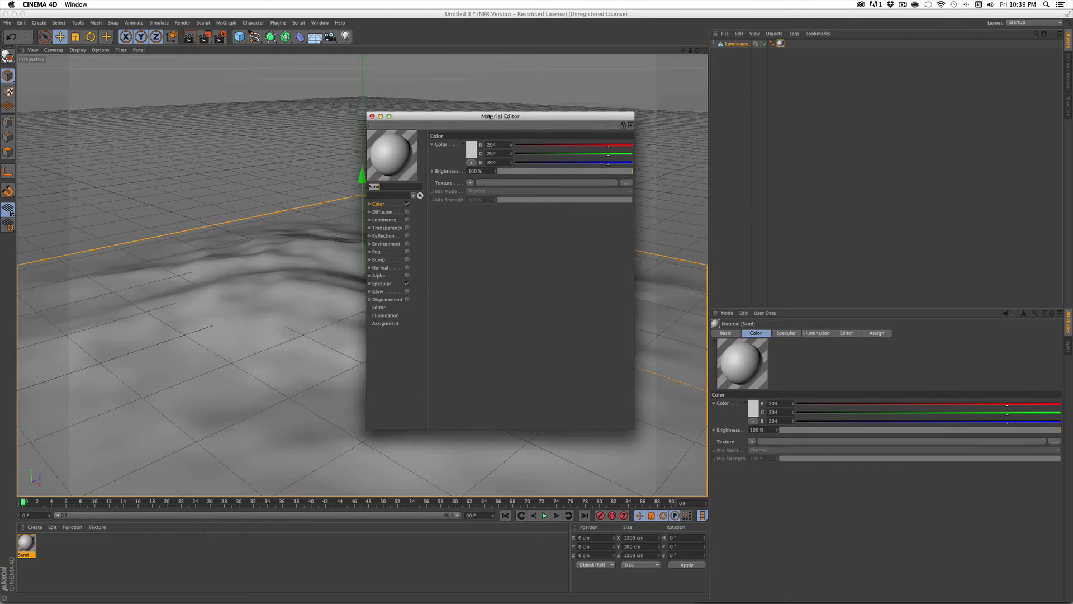
pyautogui.click(471, 148)
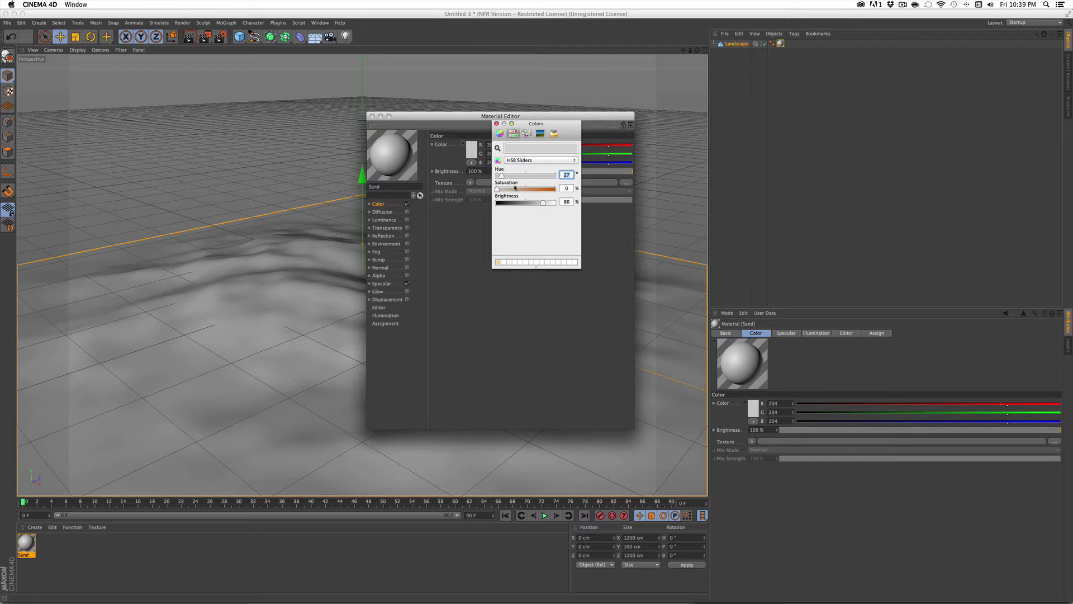
pyautogui.click(495, 124)
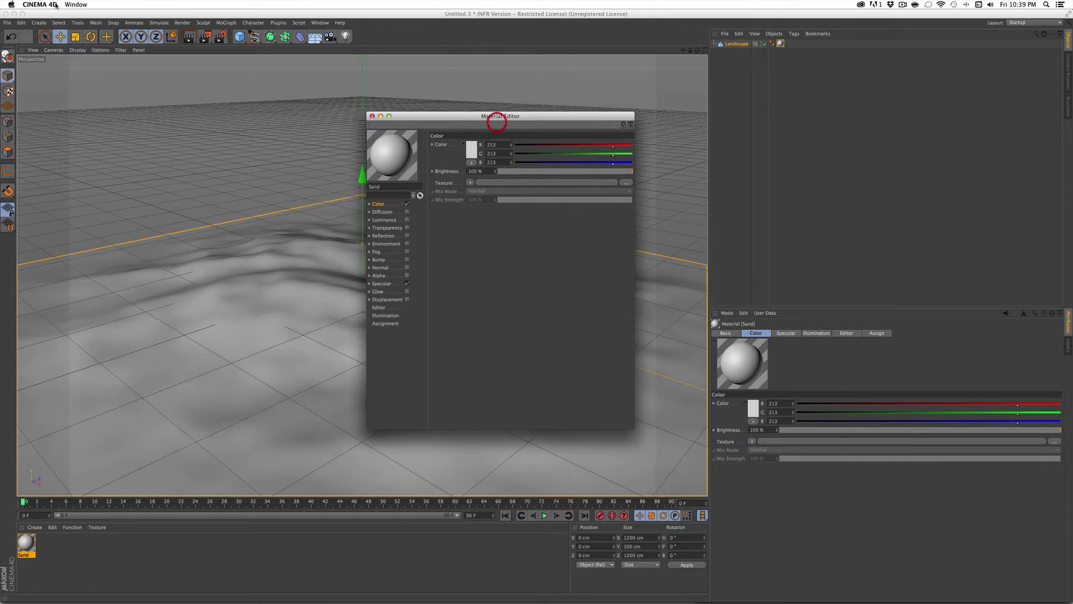
# Check in the Units preferences that Use System Color Picker is enabled
pyautogui.click(34, 4)
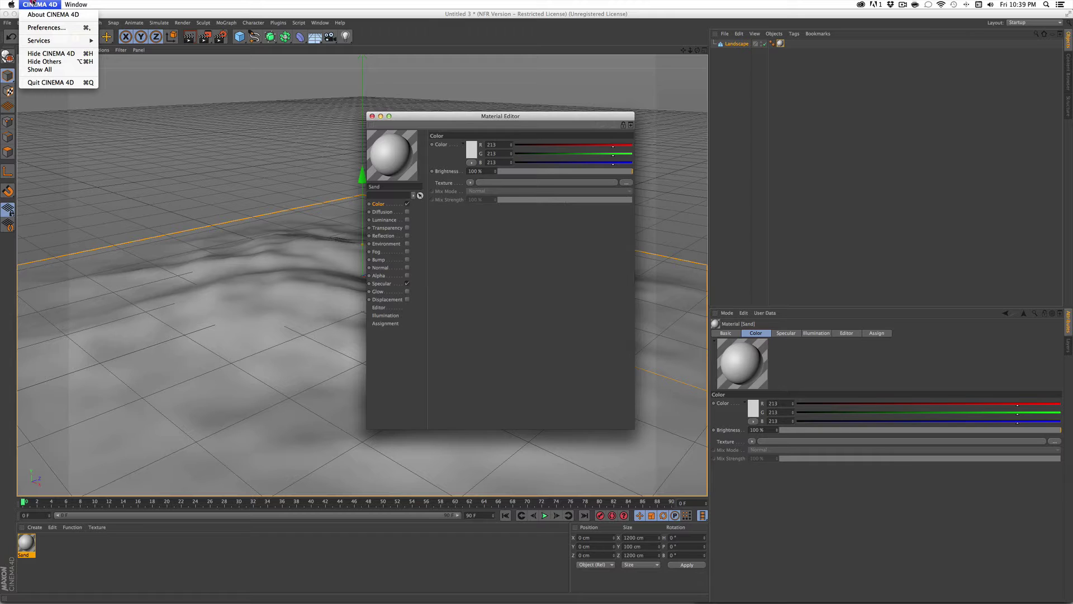
pyautogui.click(41, 28)
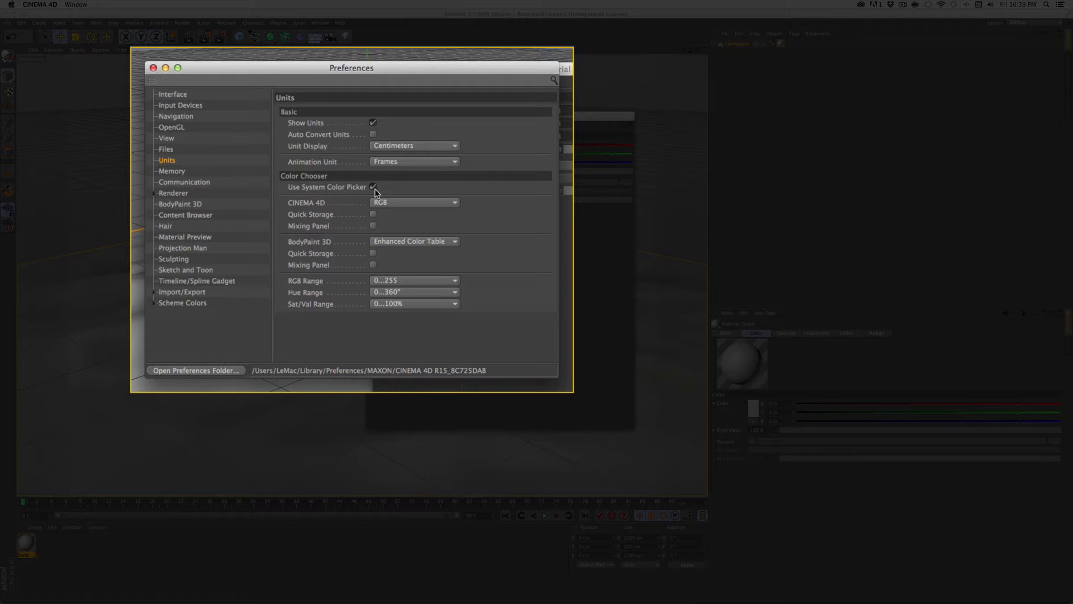
pyautogui.click(374, 187)
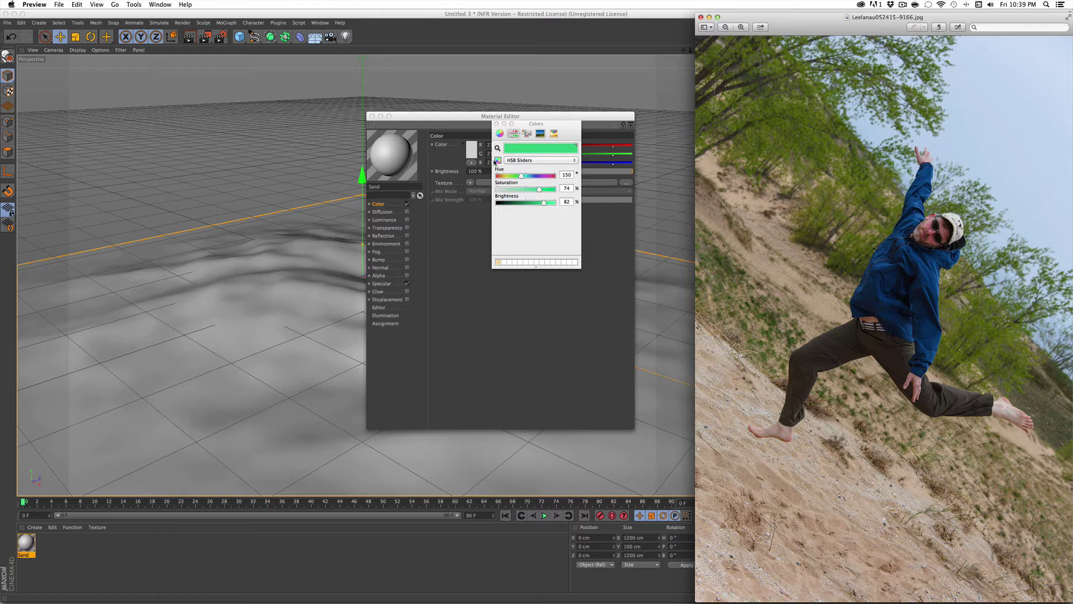
# Sample a brown from the sand in the reference photo as the Sand material's base color, RGB 132, 98, 73
pyautogui.click(497, 148)
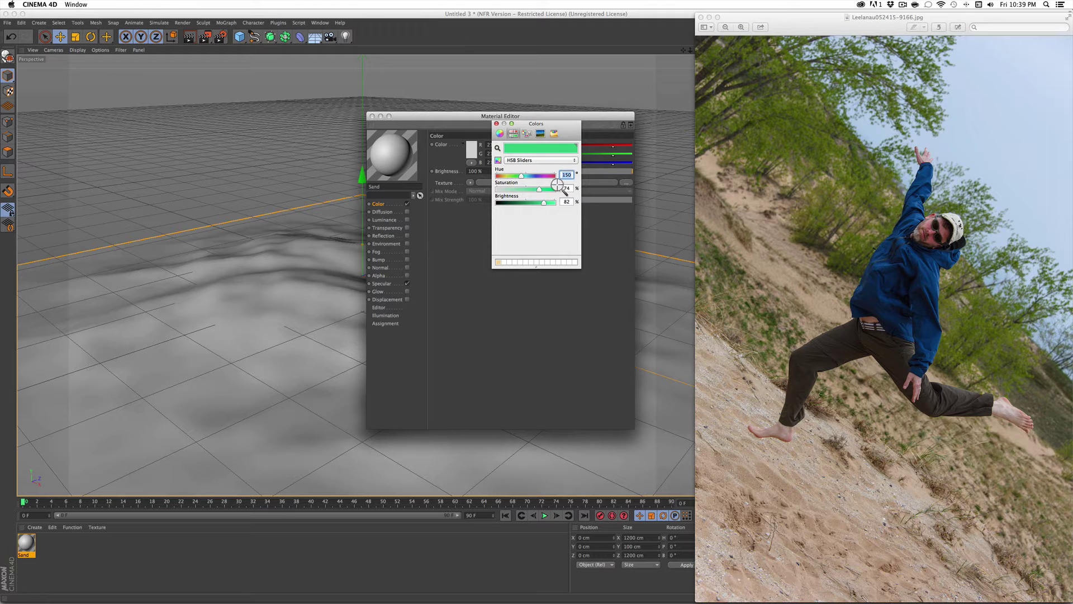
pyautogui.click(757, 518)
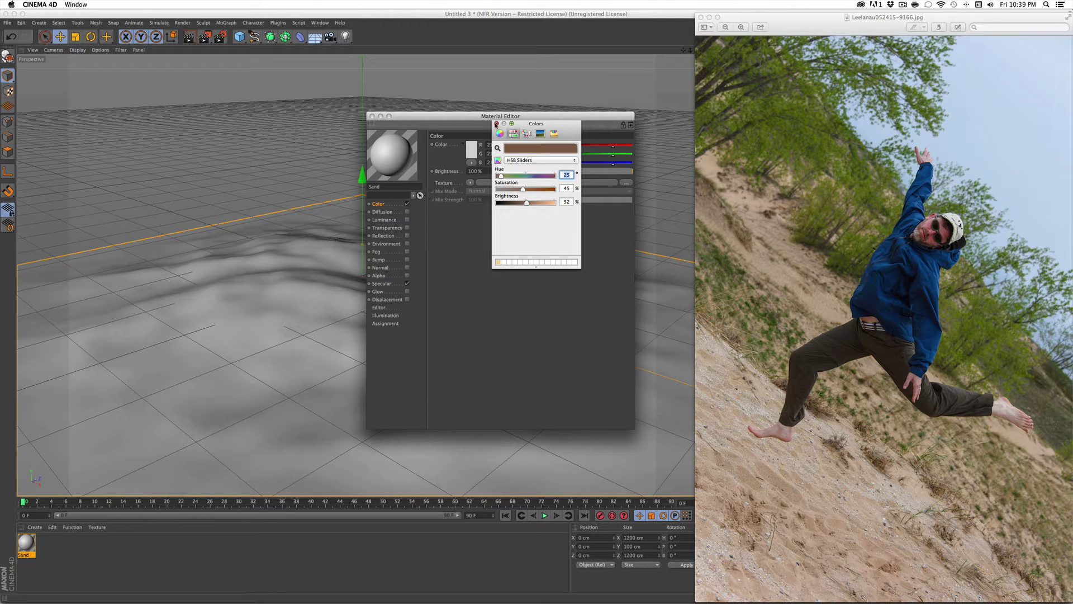
pyautogui.click(496, 123)
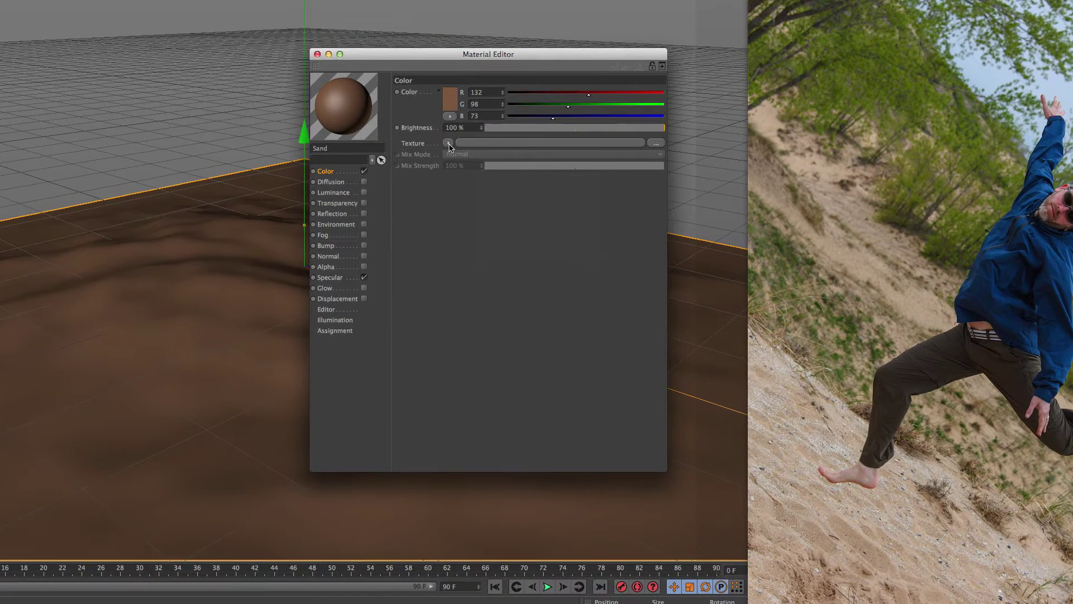
# Add a Noise texture to the Sand material's Color channel and open its shader settings
pyautogui.click(449, 146)
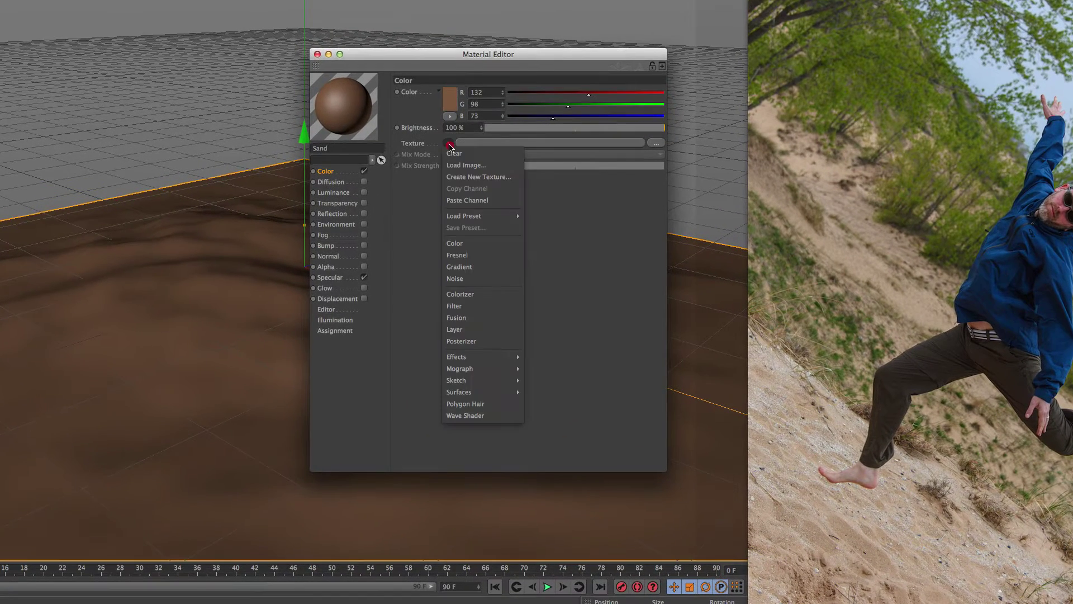
pyautogui.click(471, 279)
pyautogui.click(535, 144)
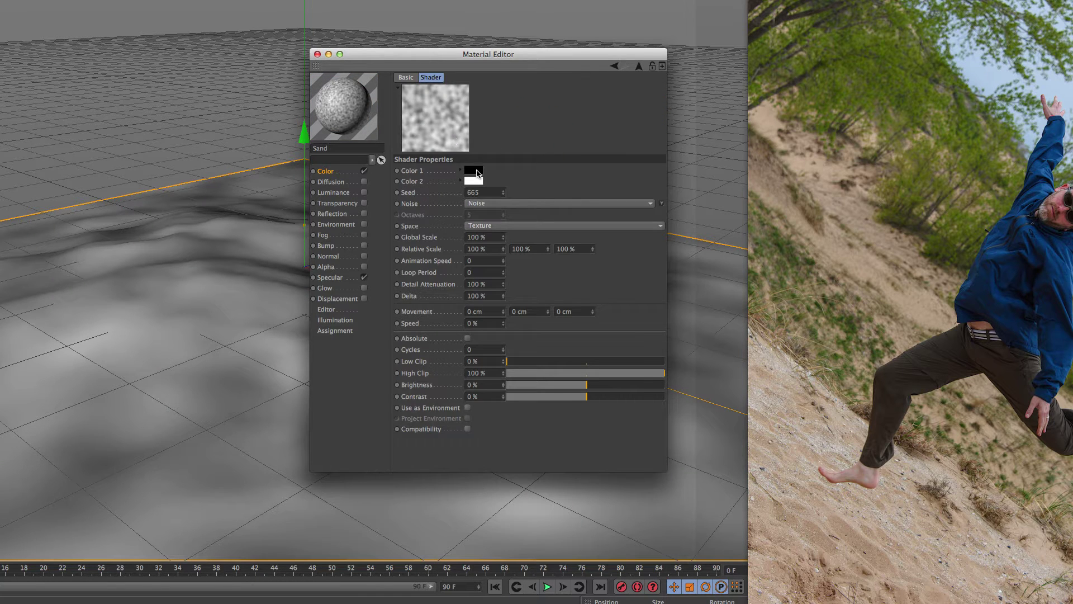
# Set the color noise's Color 1 to a dark brown sampled from the photo's sand, hue 24°, saturation 51%, brightness 44%
pyautogui.click(478, 171)
pyautogui.click(484, 96)
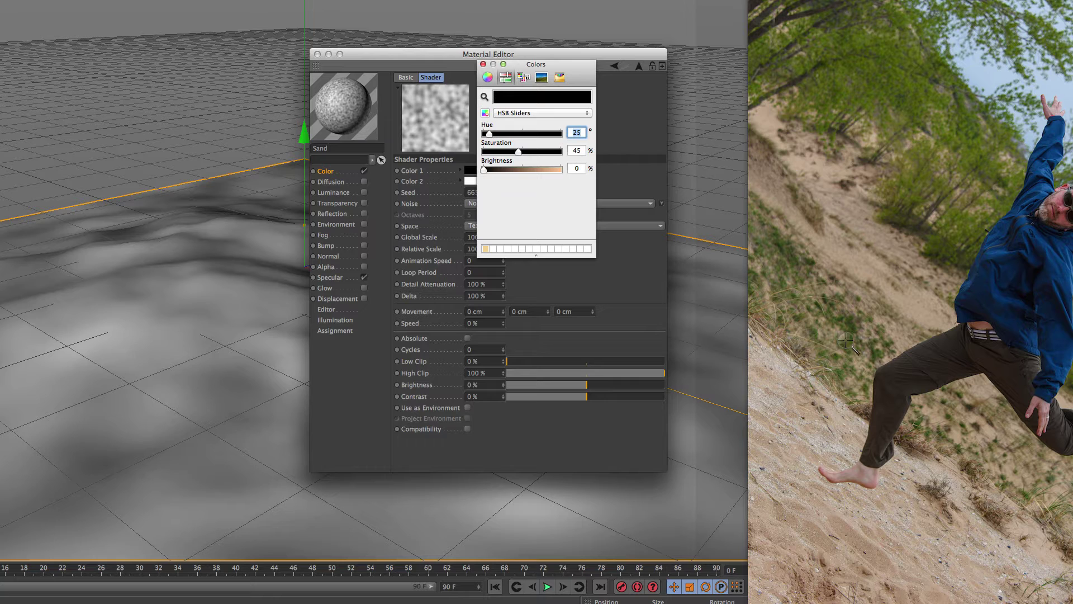
pyautogui.click(822, 562)
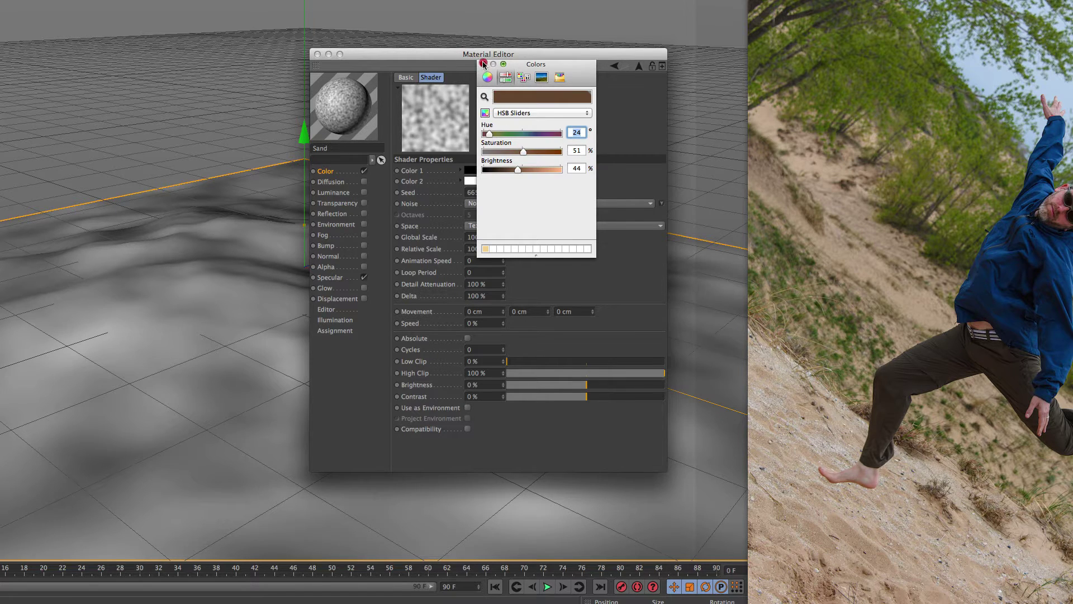
pyautogui.click(484, 64)
# Set Color 2 to a light tan sampled from the photo, hue 31°, saturation 24%, brightness 77%, and render a preview of the view
pyautogui.click(469, 180)
pyautogui.click(484, 97)
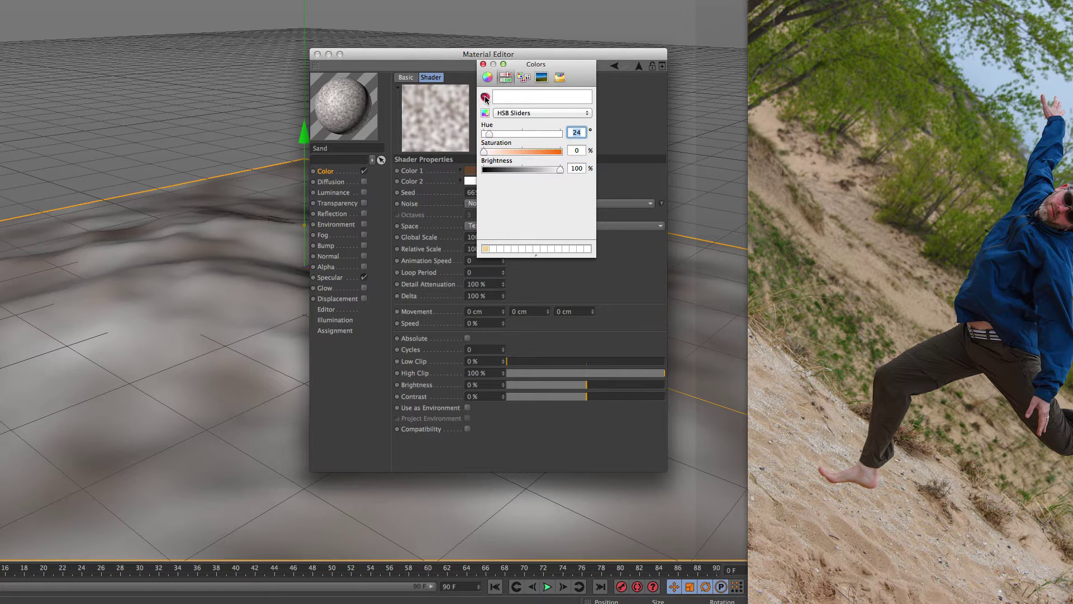
pyautogui.click(764, 387)
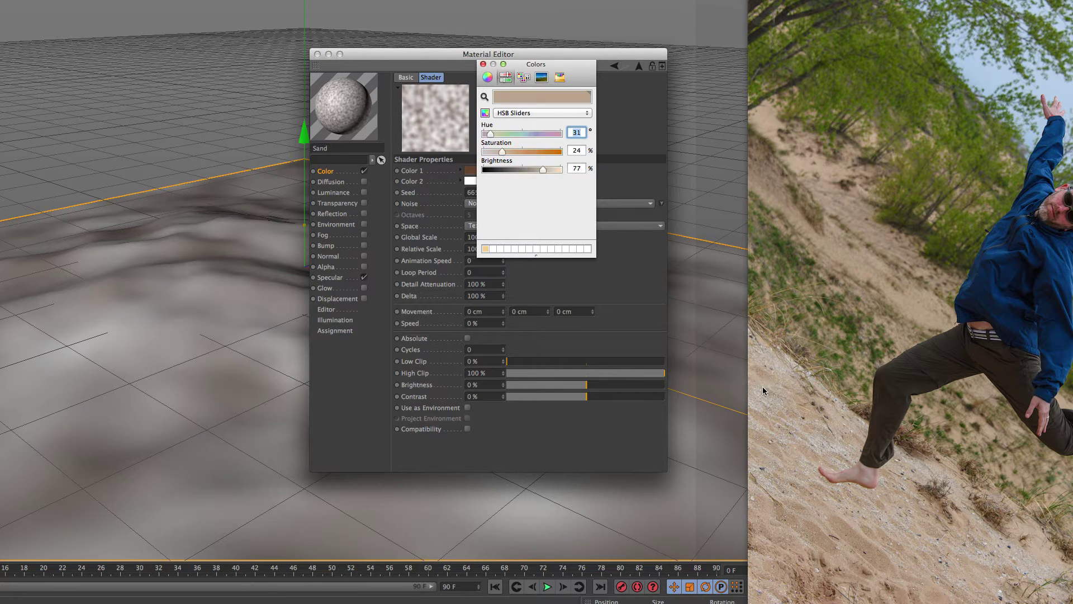
pyautogui.click(484, 64)
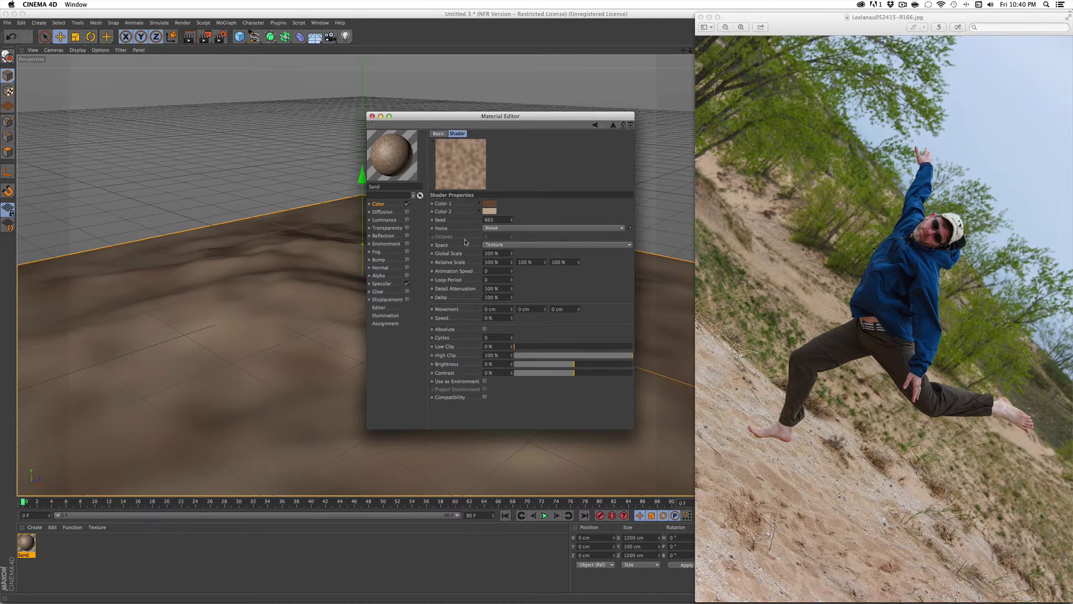
pyautogui.press('super+r')
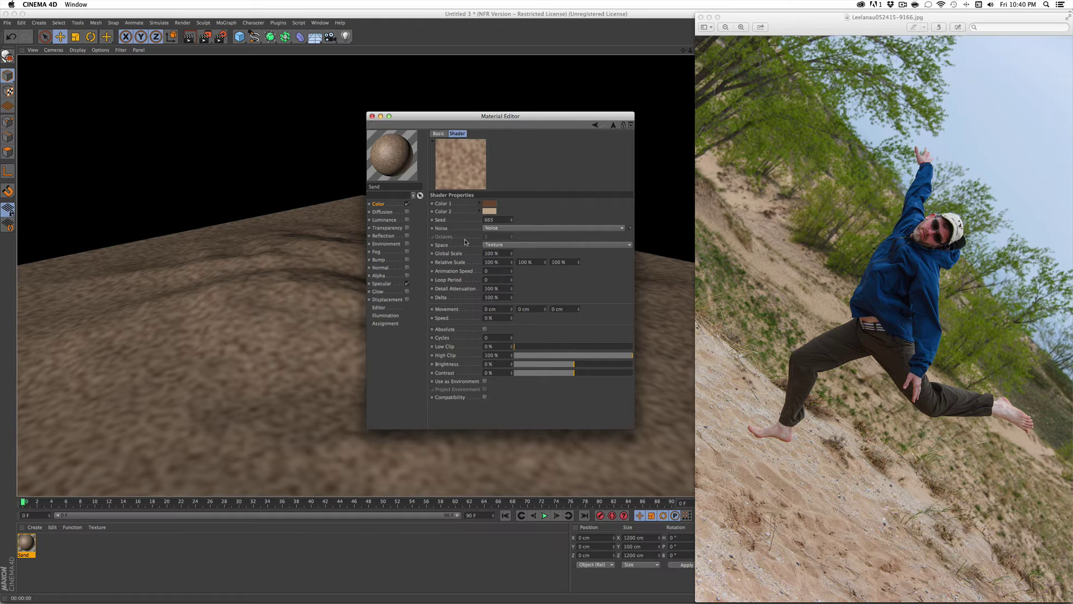
# Set the color noise's Global Scale to 10% and its first two Relative Scale values to 10% and 600%, then render a preview
pyautogui.click(490, 254)
pyautogui.write('1')
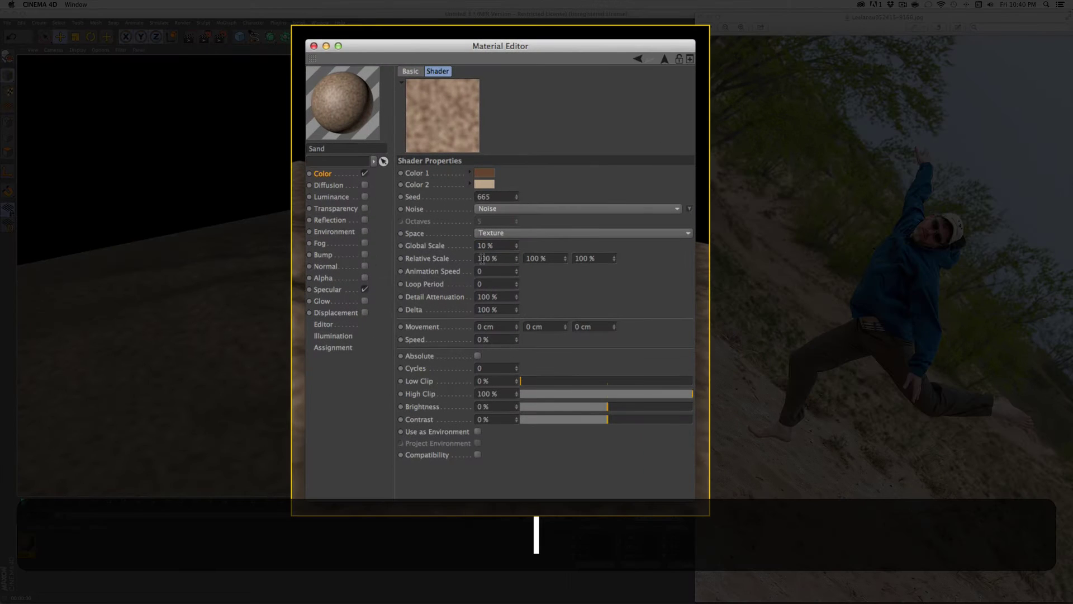
pyautogui.click(483, 259)
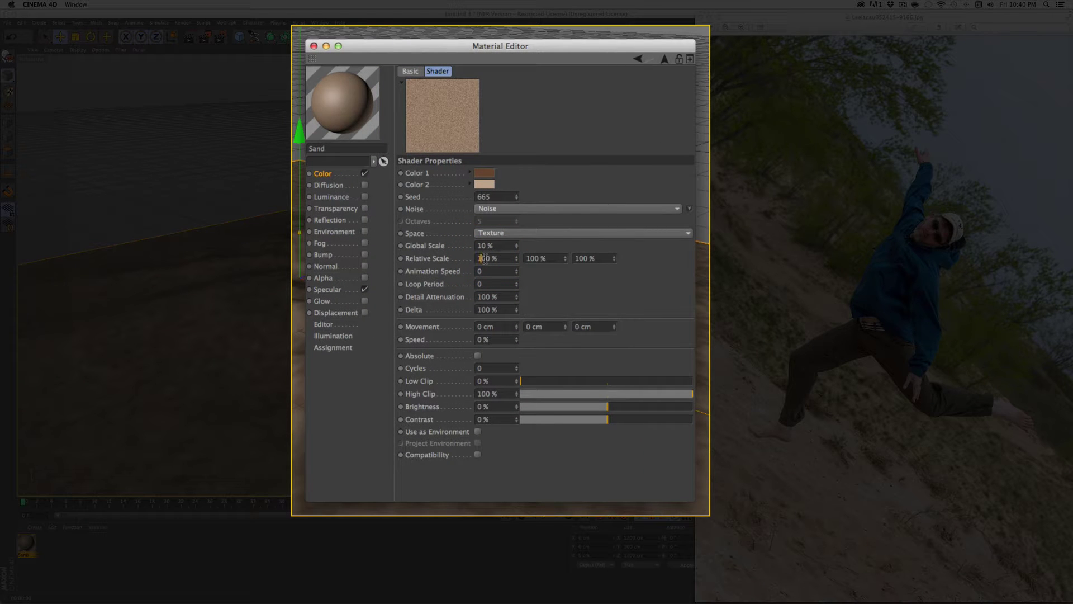
pyautogui.moveTo(485, 258); pyautogui.dragTo(477, 258)
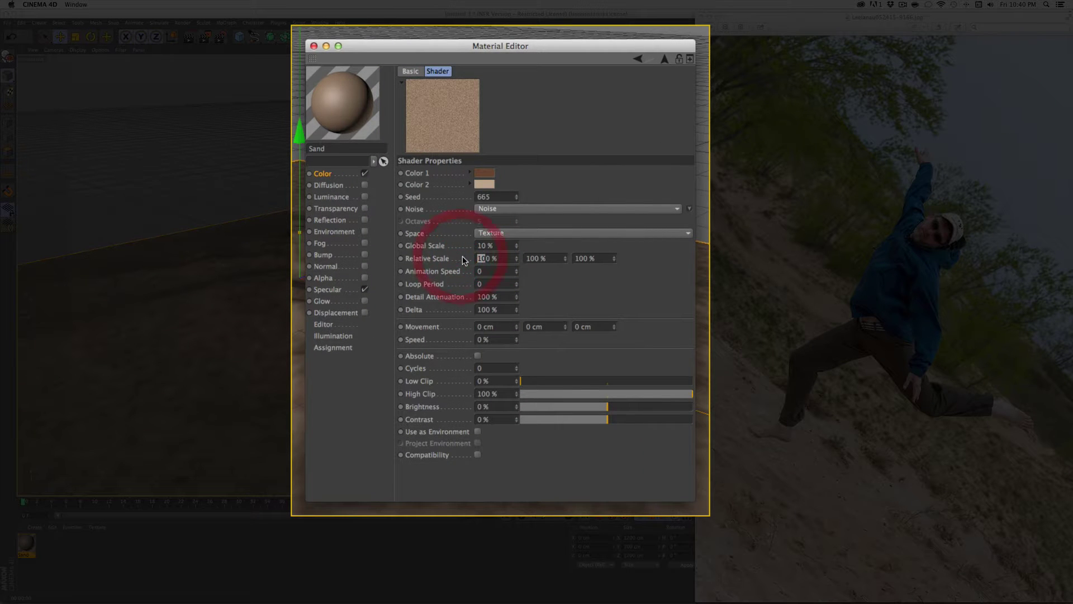
pyautogui.write('1')
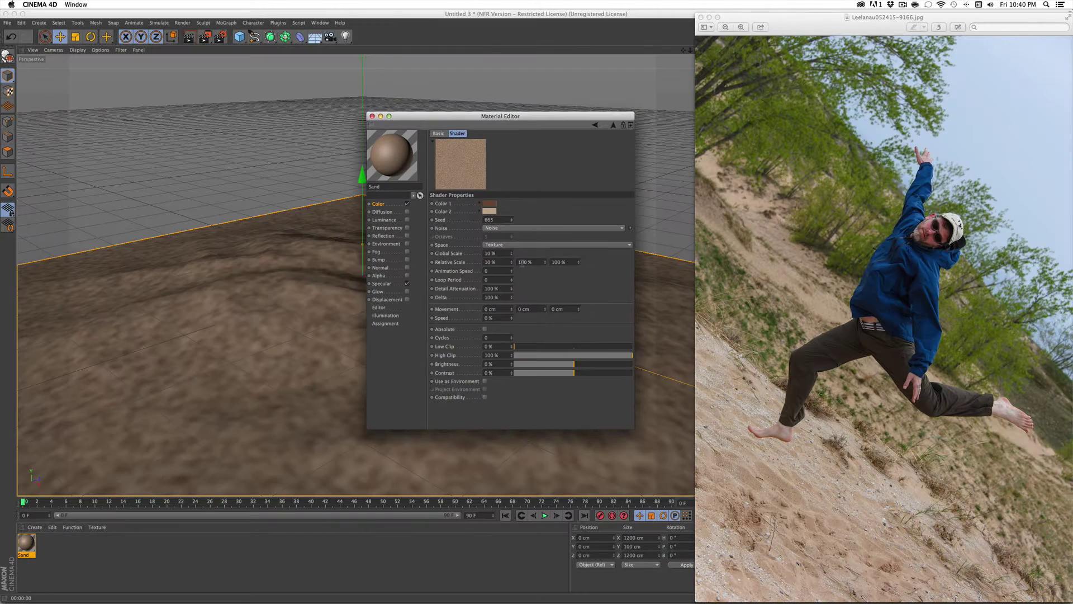
pyautogui.write('6')
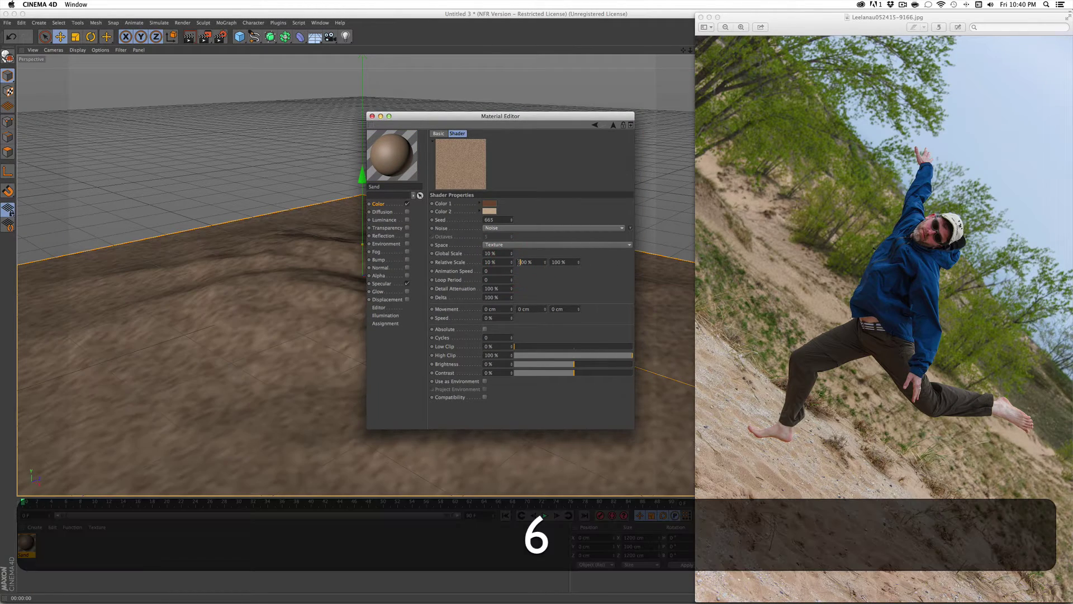
pyautogui.click(547, 275)
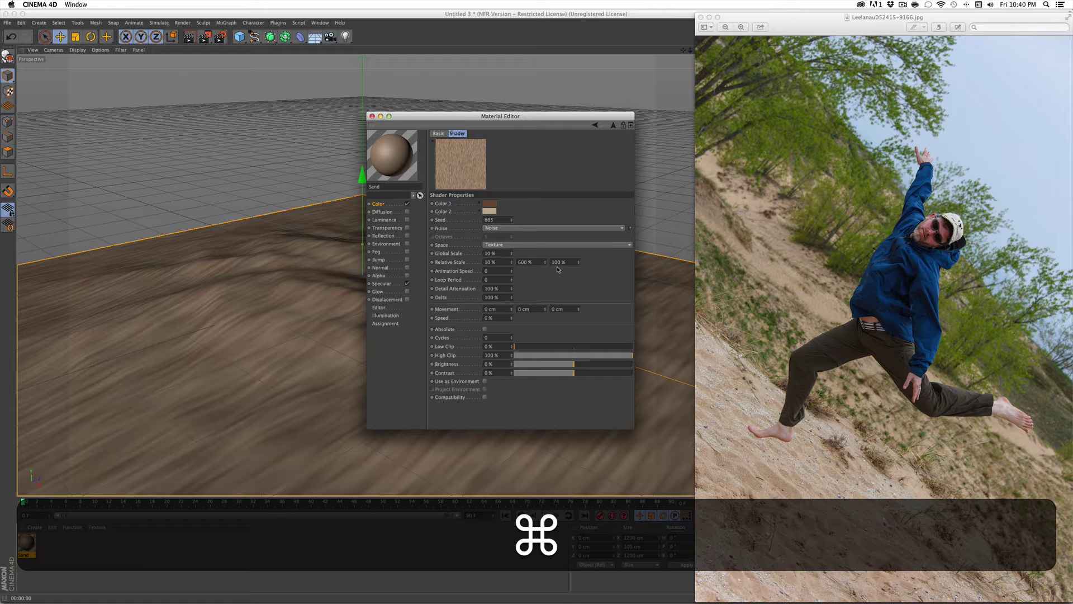
pyautogui.press('super+r')
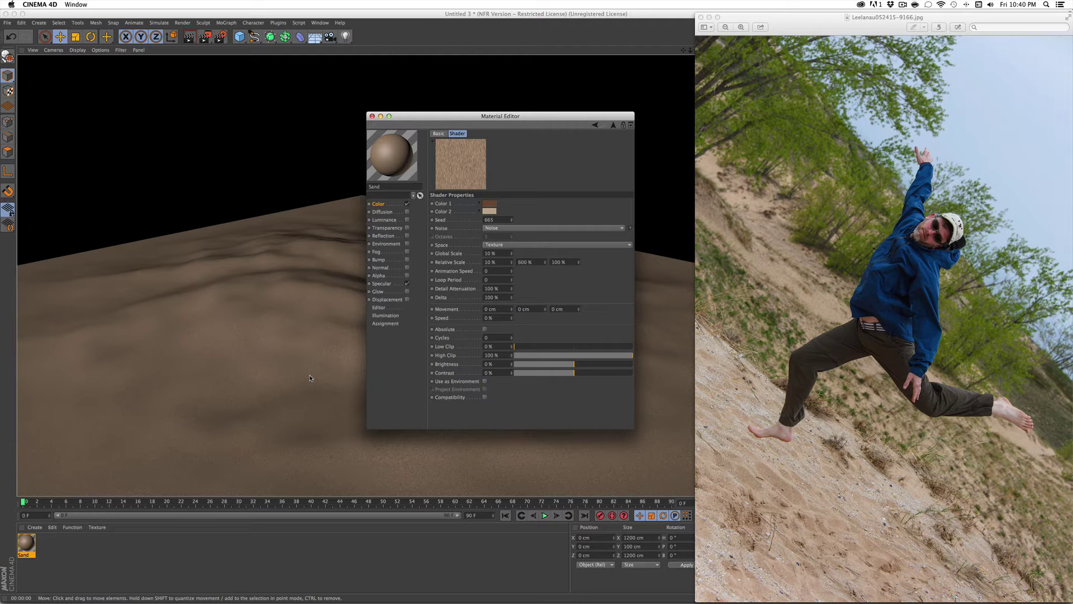
# Enable the Sand material's Bump channel, load a Noise texture into it and open the noise's shader settings
pyautogui.click(378, 259)
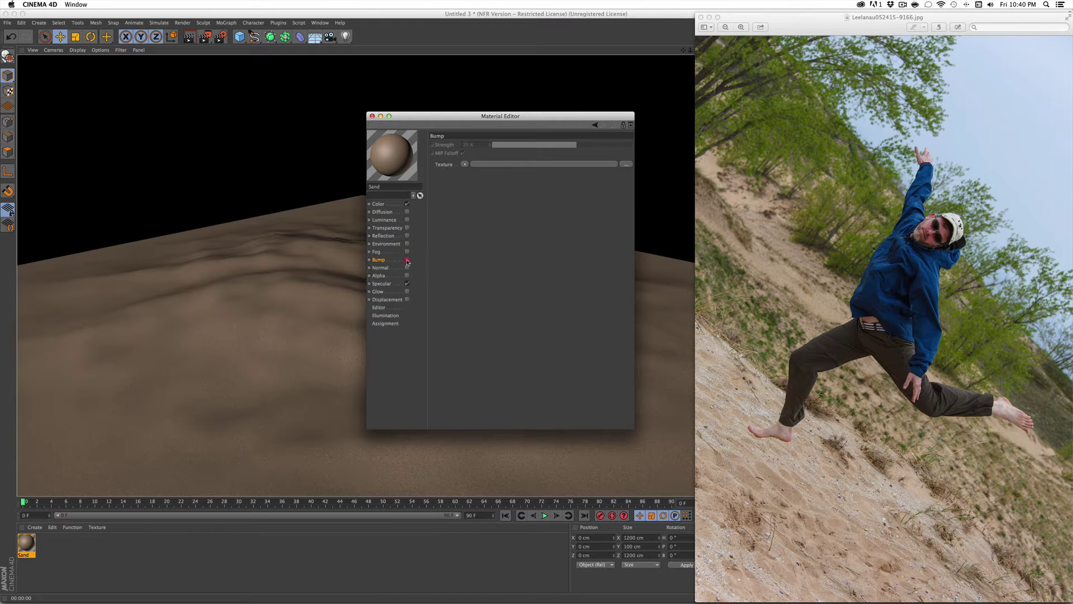
pyautogui.click(407, 260)
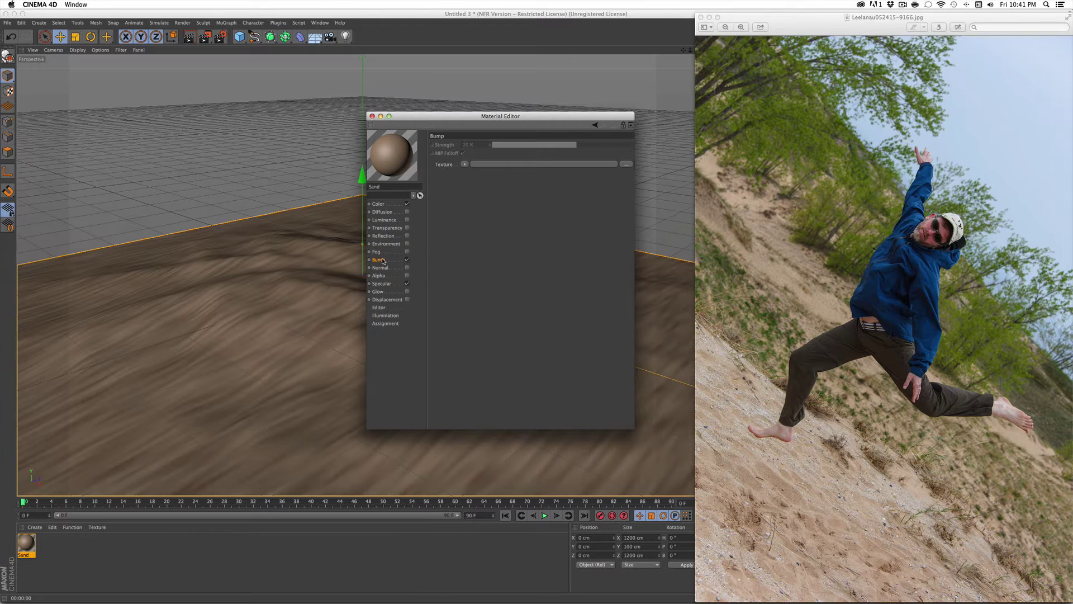
pyautogui.click(464, 163)
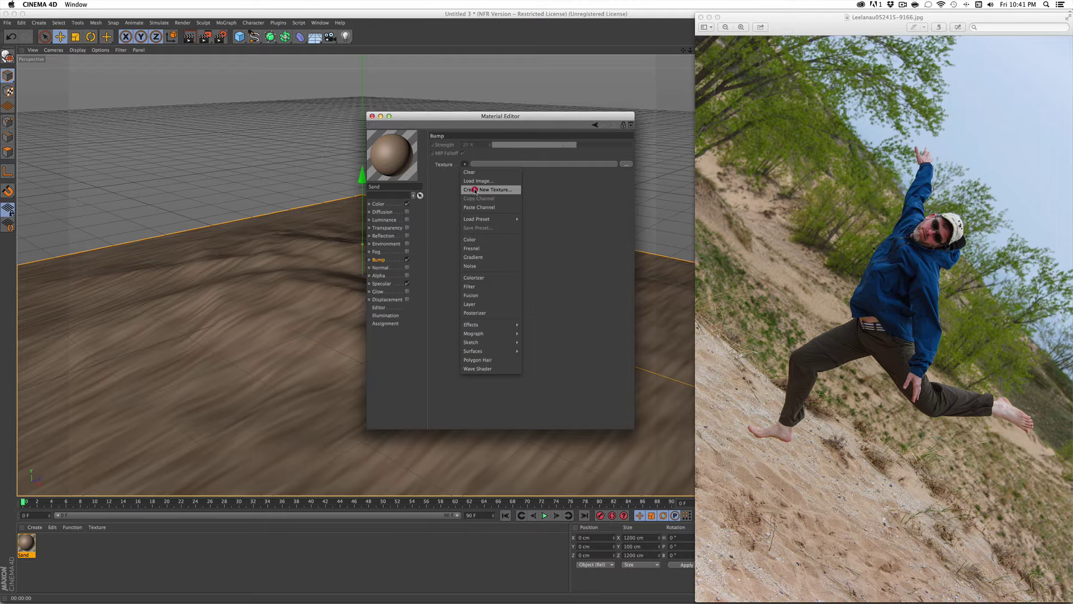
pyautogui.click(472, 265)
pyautogui.click(469, 176)
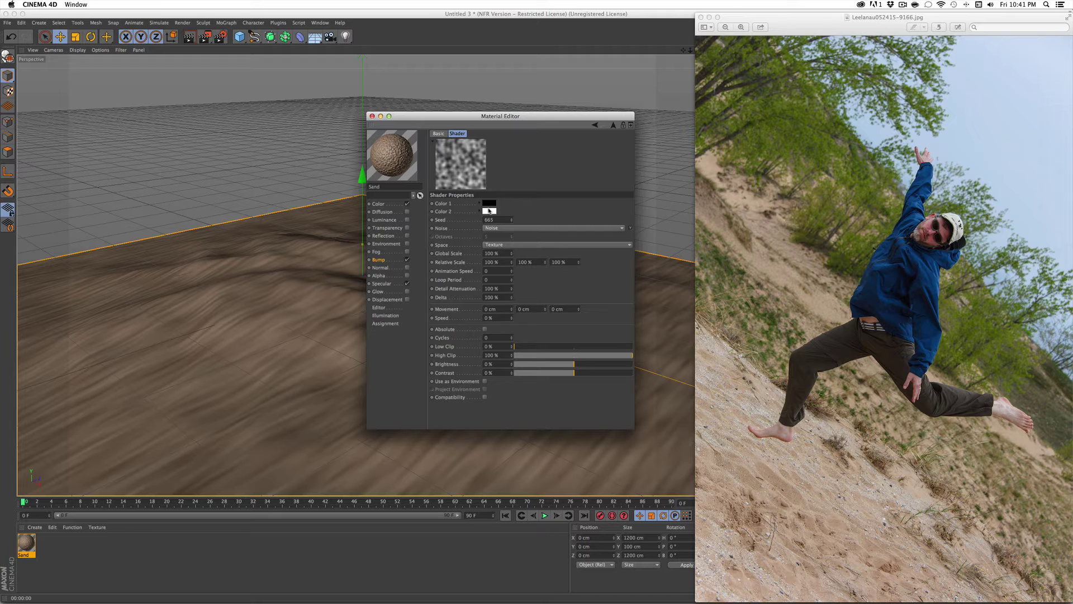
# Set the bump noise's type to VL Noise and all three Relative Scale values to 200%, then render a preview
pyautogui.click(492, 228)
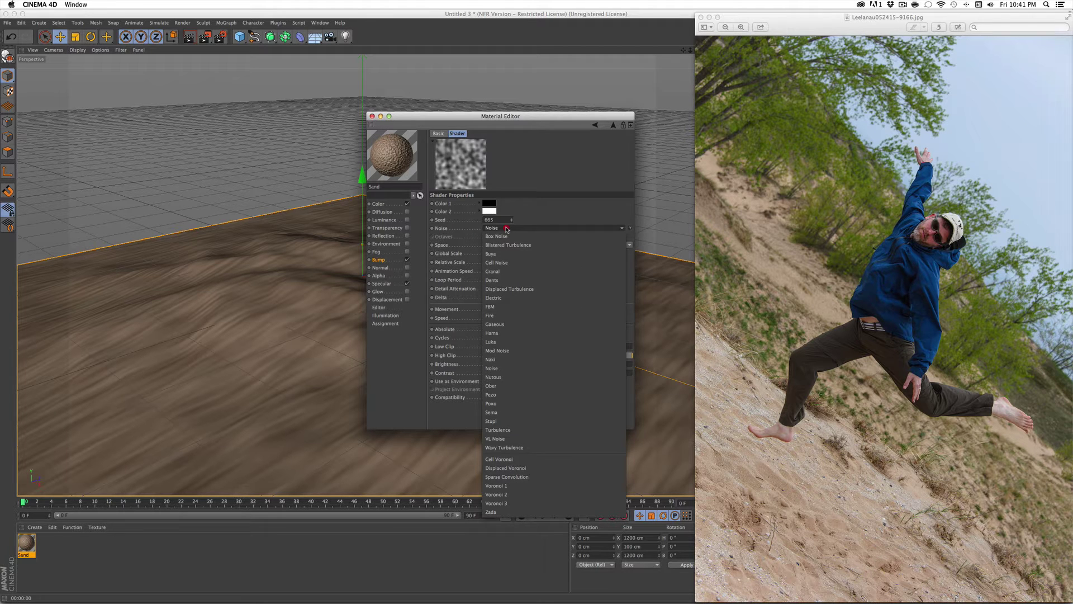
pyautogui.click(510, 439)
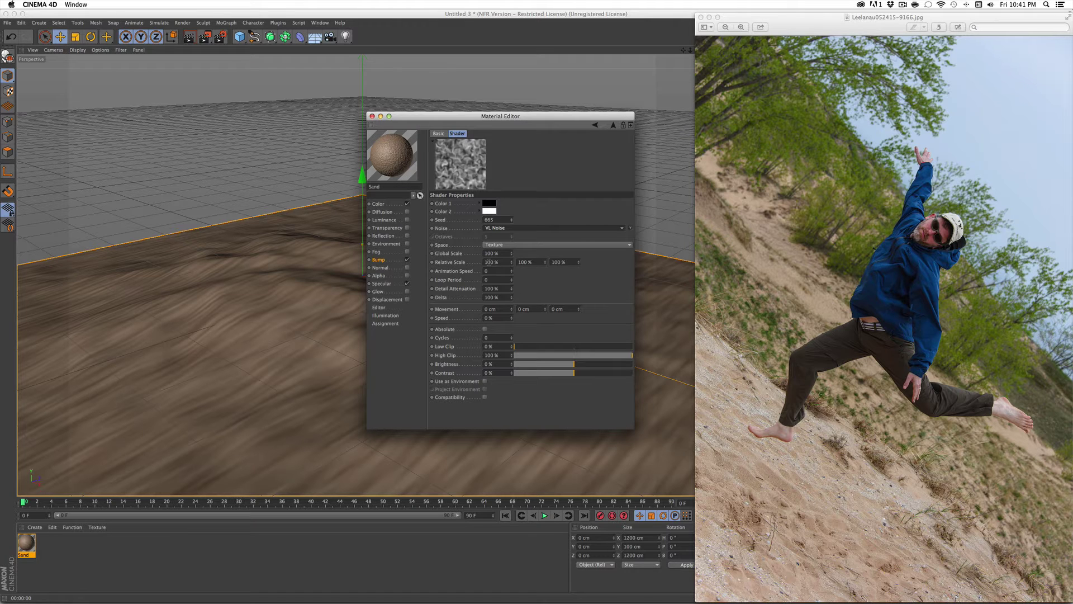
pyautogui.doubleClick(488, 261)
pyautogui.write('200')
pyautogui.press('Return')
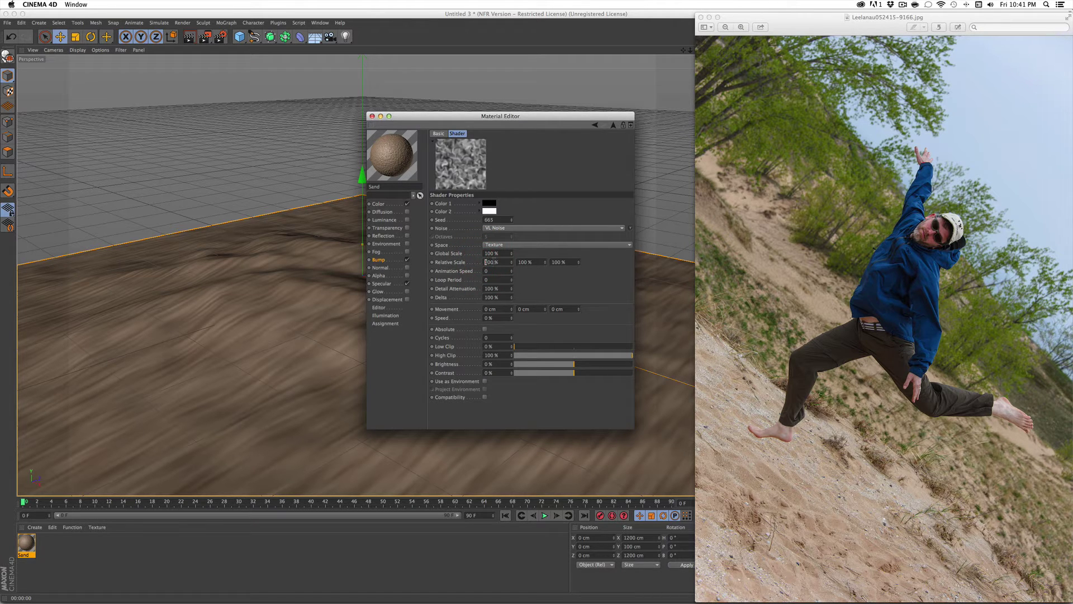
pyautogui.doubleClick(520, 262)
pyautogui.write('200')
pyautogui.press('Tab')
pyautogui.write('200')
pyautogui.press('Return')
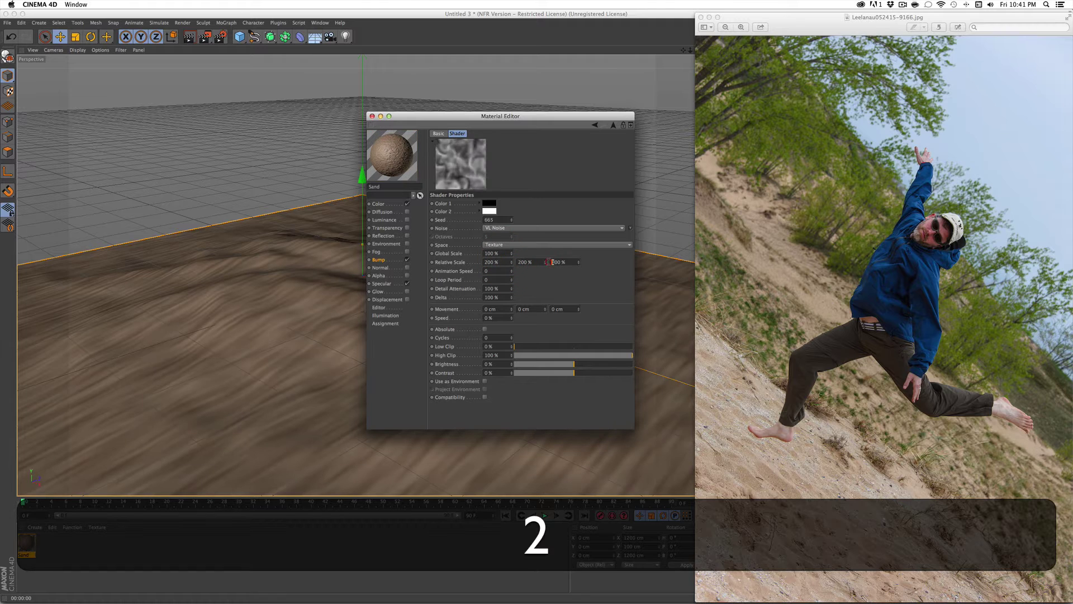
pyautogui.press('super')
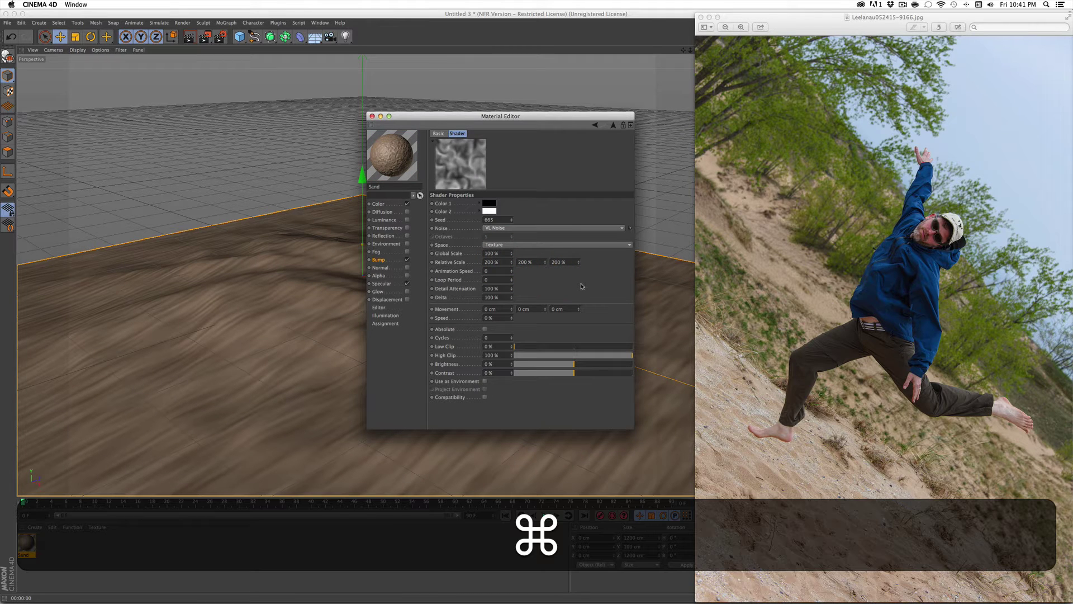
pyautogui.press('super+r')
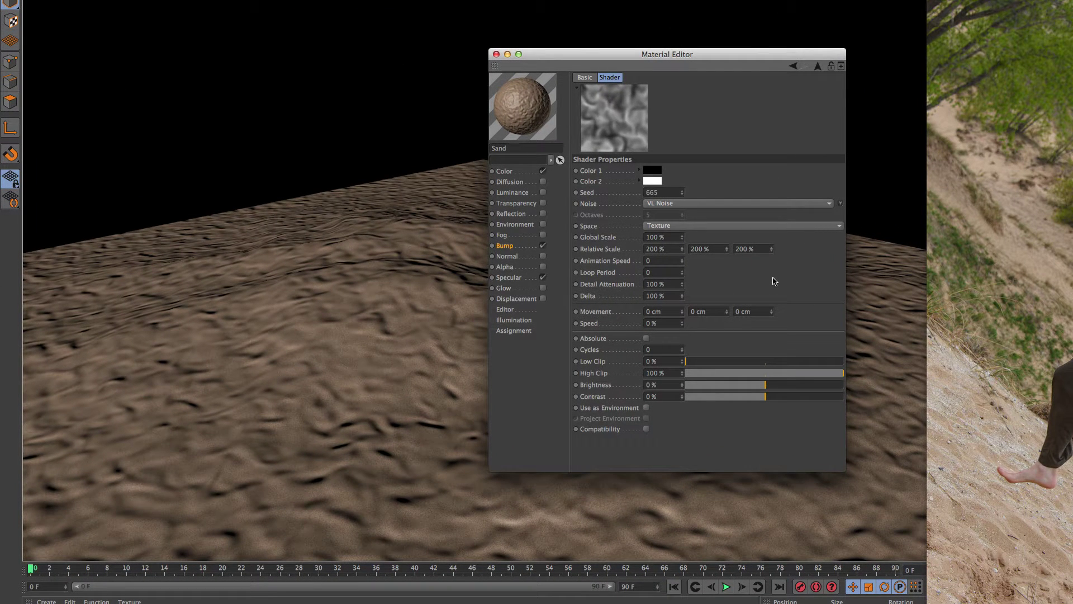
# Raise the bump noise's Contrast to 50% and render a preview of the view
pyautogui.click(763, 319)
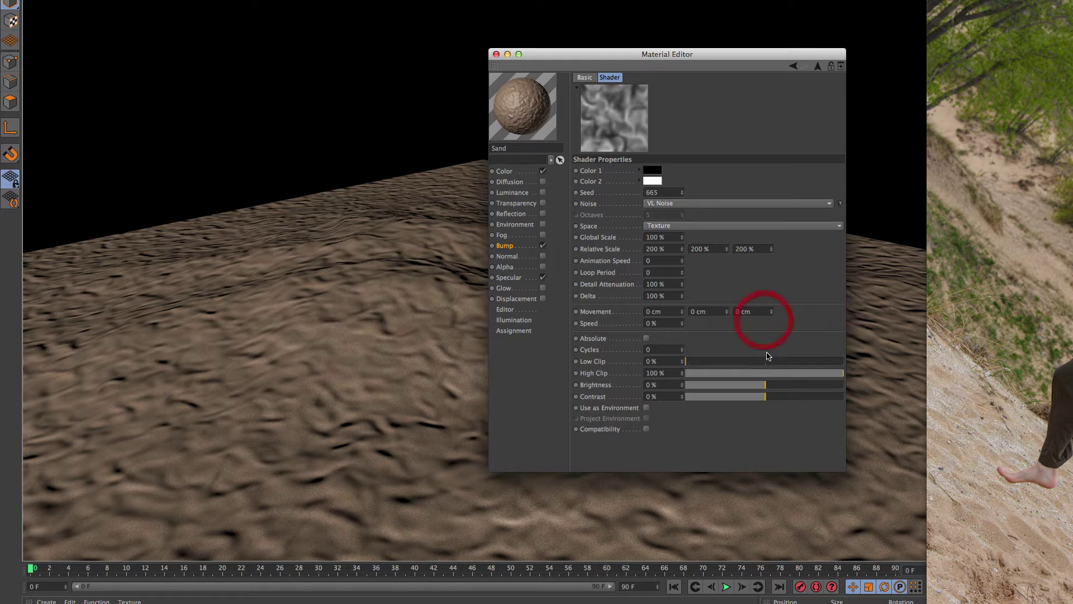
pyautogui.moveTo(768, 399); pyautogui.dragTo(807, 394)
pyautogui.hotkey('ctrl', 'r')
# Set the Sand material's Bump Strength to 6% and render a preview
pyautogui.click(505, 246)
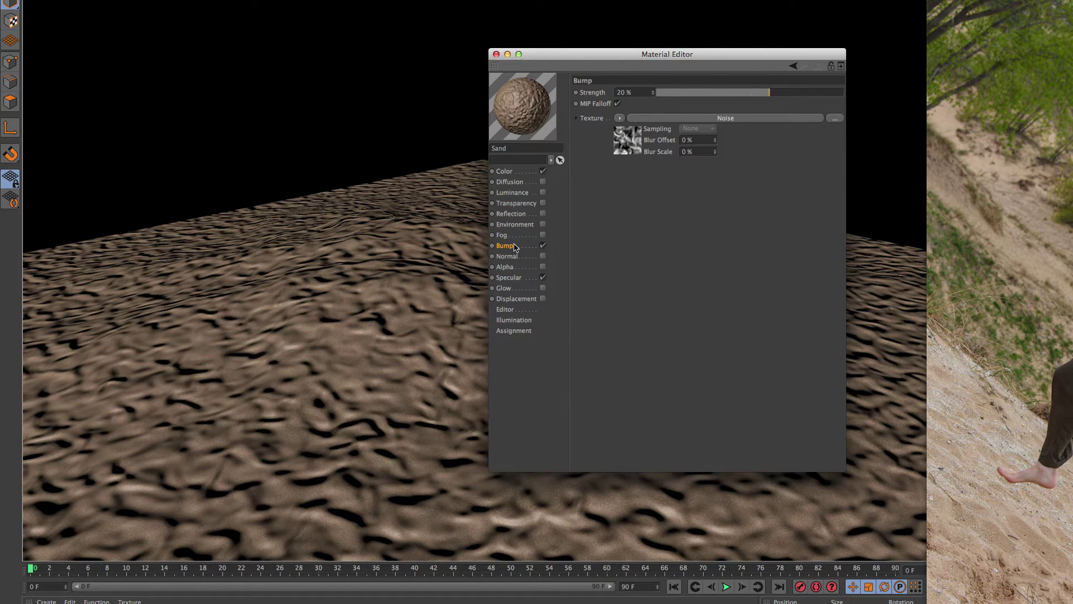
pyautogui.click(767, 94)
pyautogui.moveTo(766, 94); pyautogui.dragTo(761, 97)
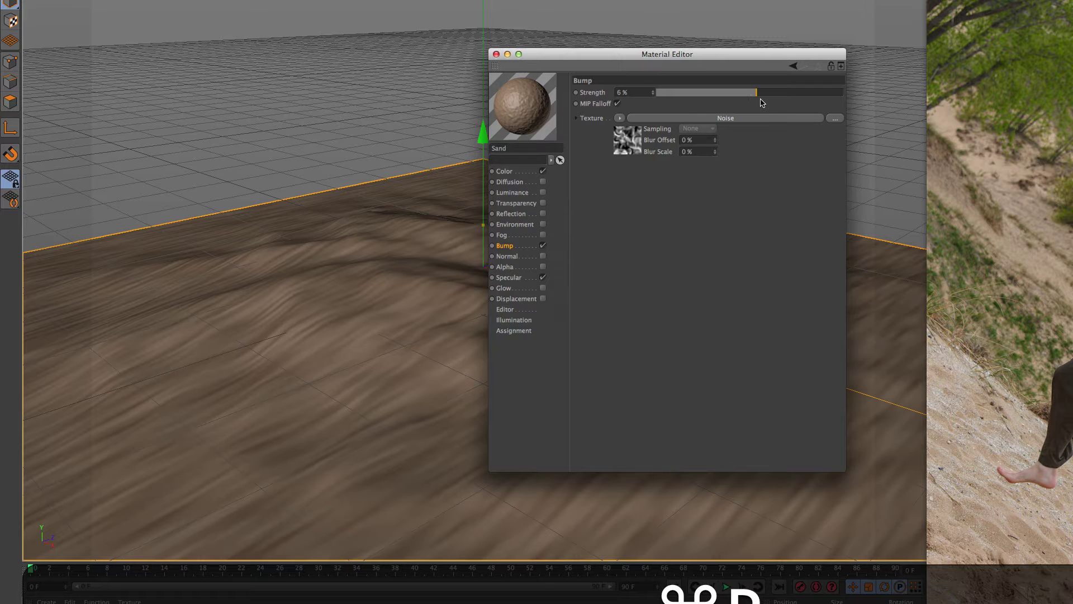
pyautogui.hotkey('ctrl', 'r')
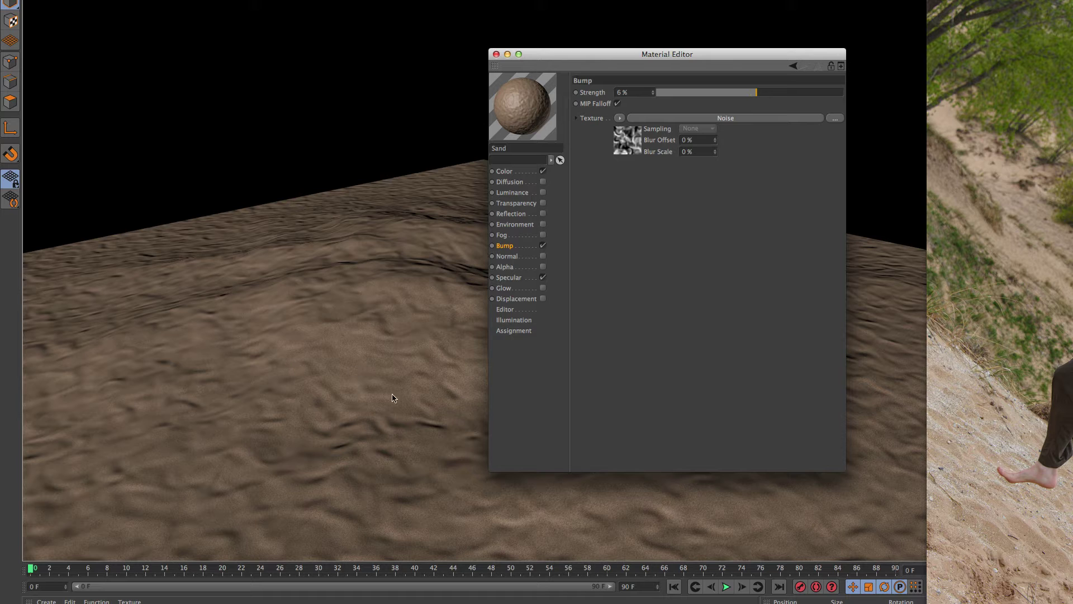
# Lower the bump noise's Contrast to 29% and render a preview, then raise it slightly and render again
pyautogui.click(756, 93)
pyautogui.click(755, 118)
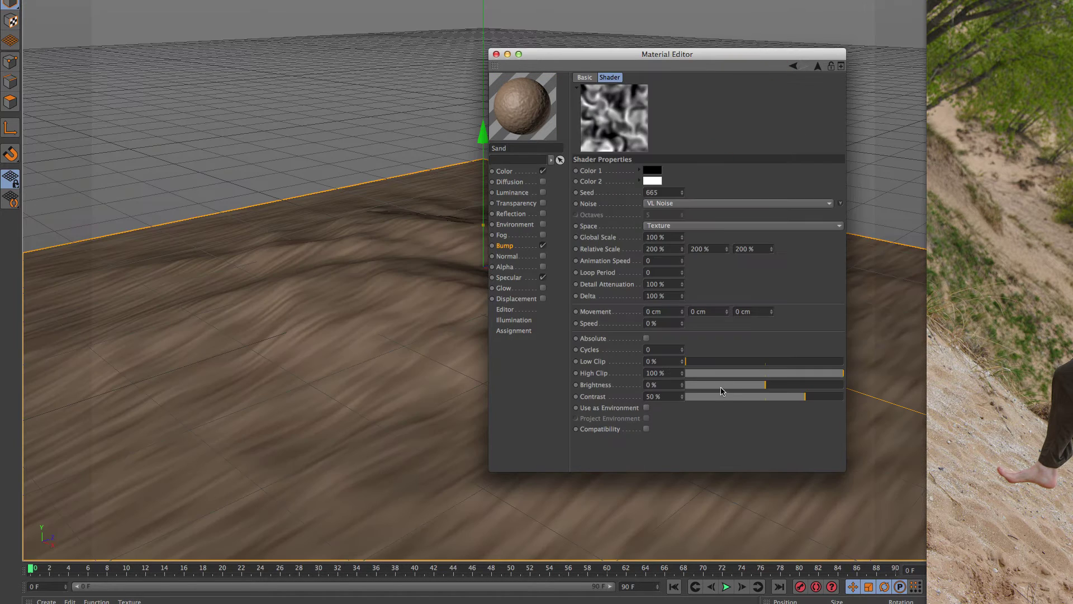
pyautogui.moveTo(805, 396); pyautogui.dragTo(790, 397)
pyautogui.press('super+r')
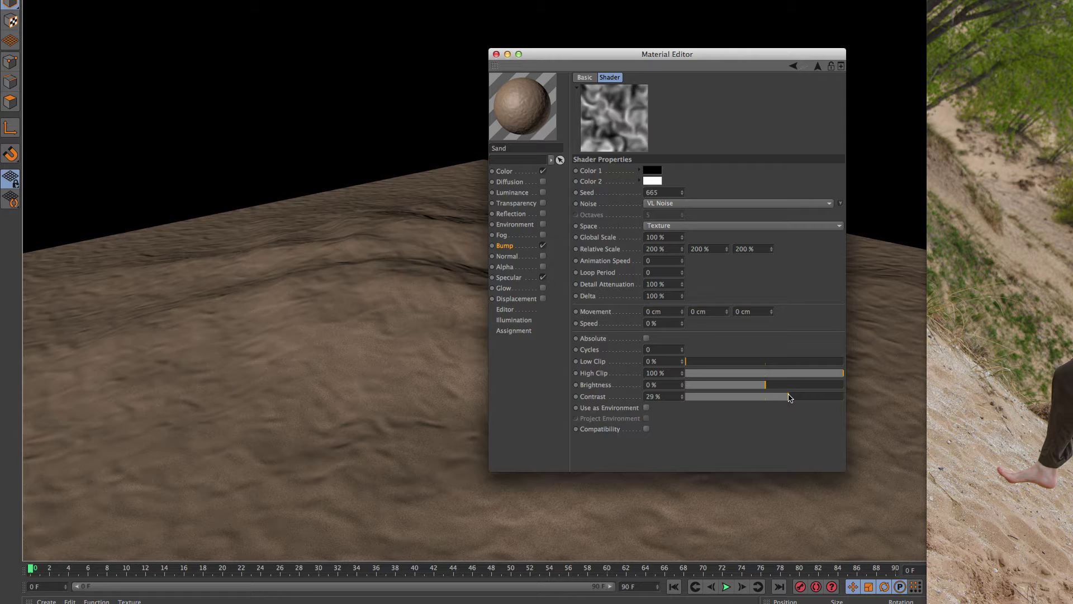
pyautogui.moveTo(790, 397); pyautogui.dragTo(801, 398)
pyautogui.press('super+r')
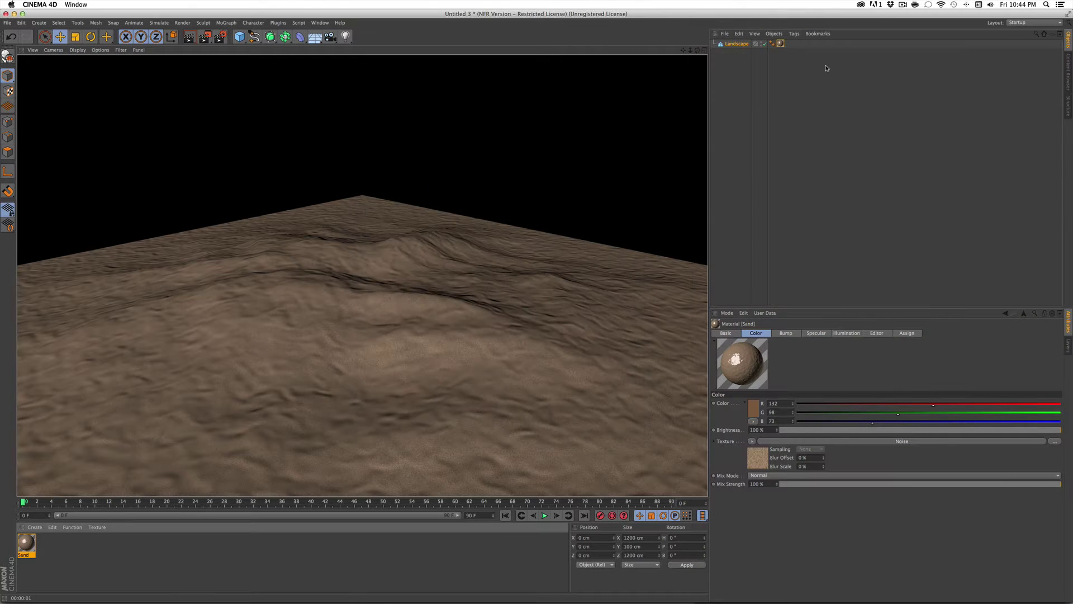
# Add a Hair object to the Landscape and render a preview of the view
pyautogui.click(726, 44)
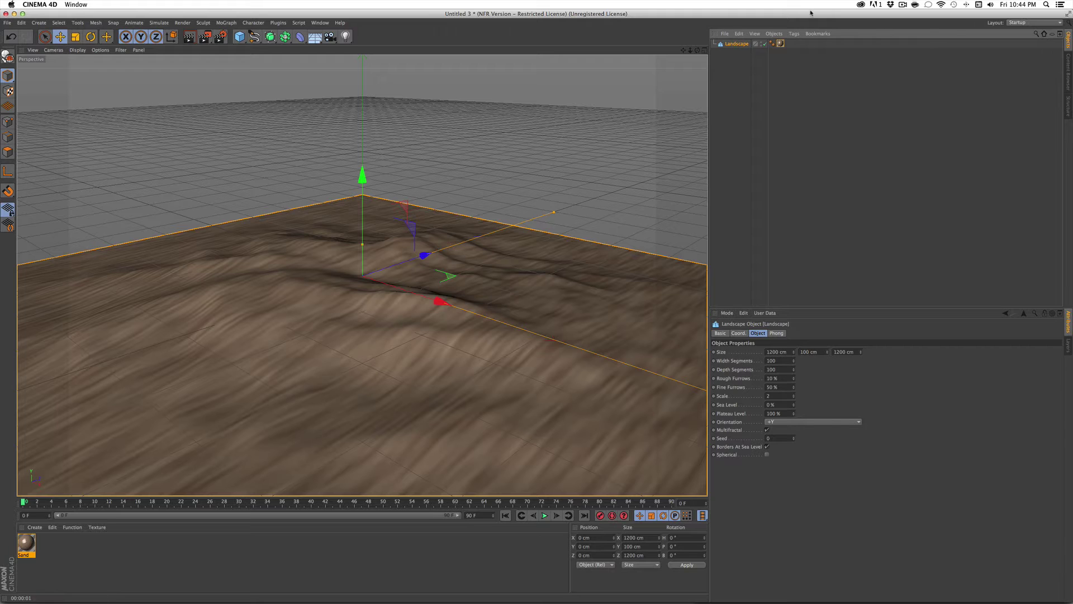
pyautogui.click(161, 23)
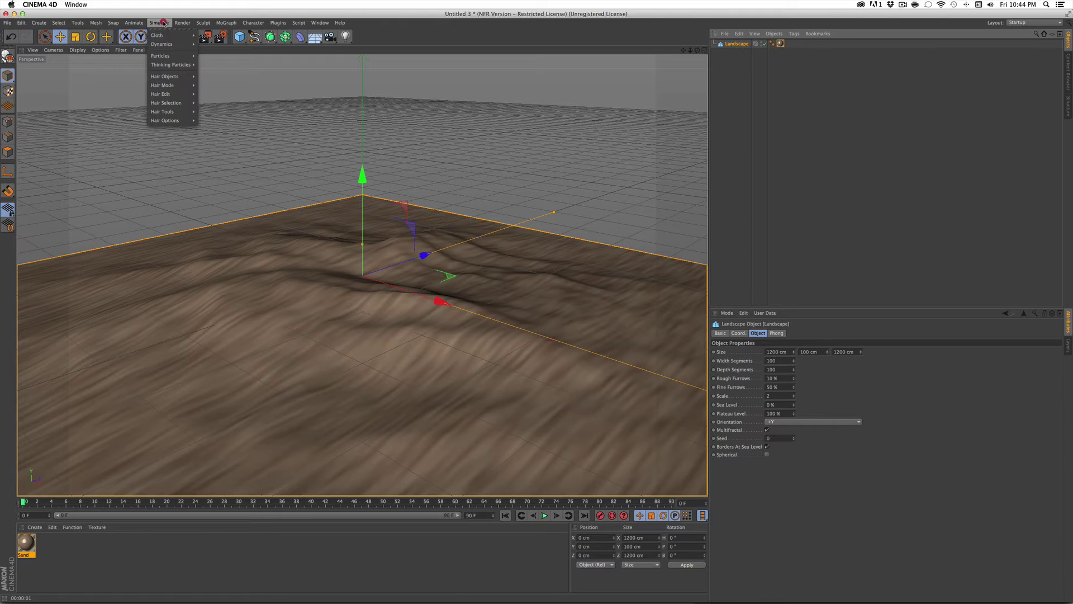
pyautogui.moveTo(184, 173)
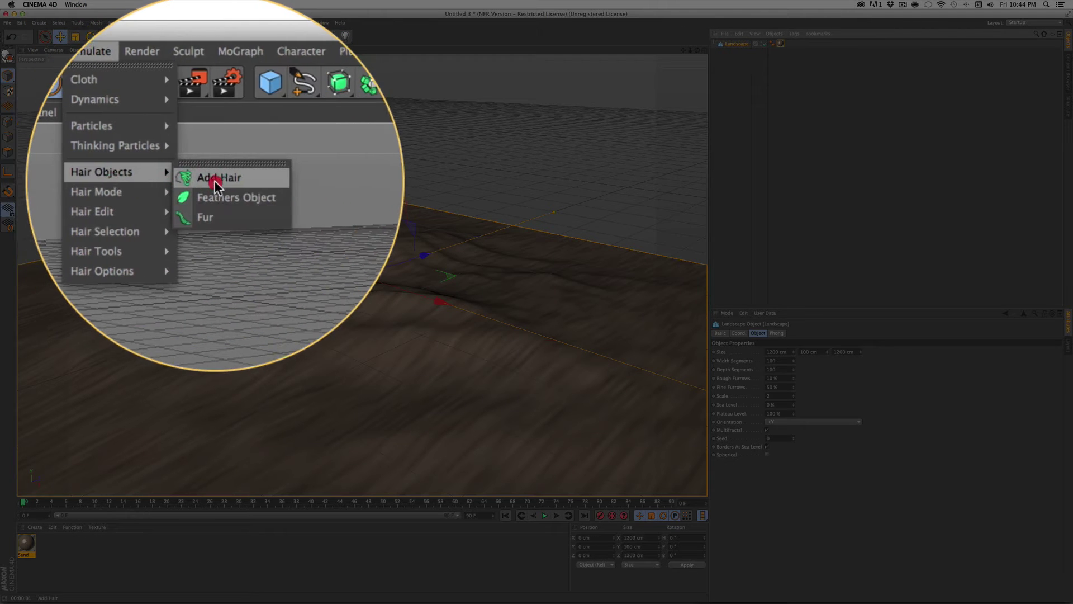
pyautogui.click(216, 180)
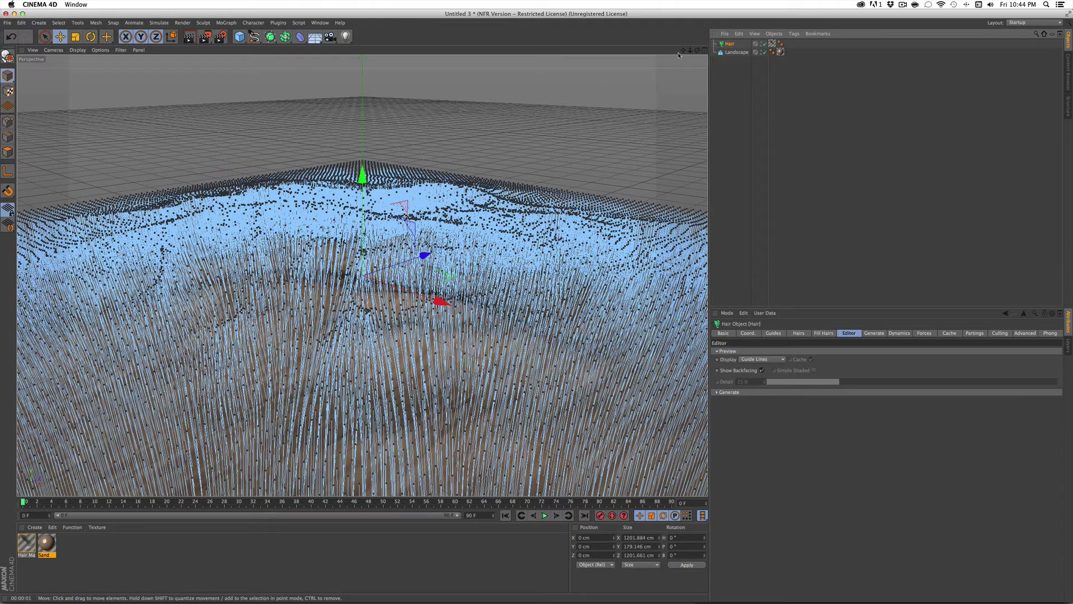
pyautogui.press('super+r')
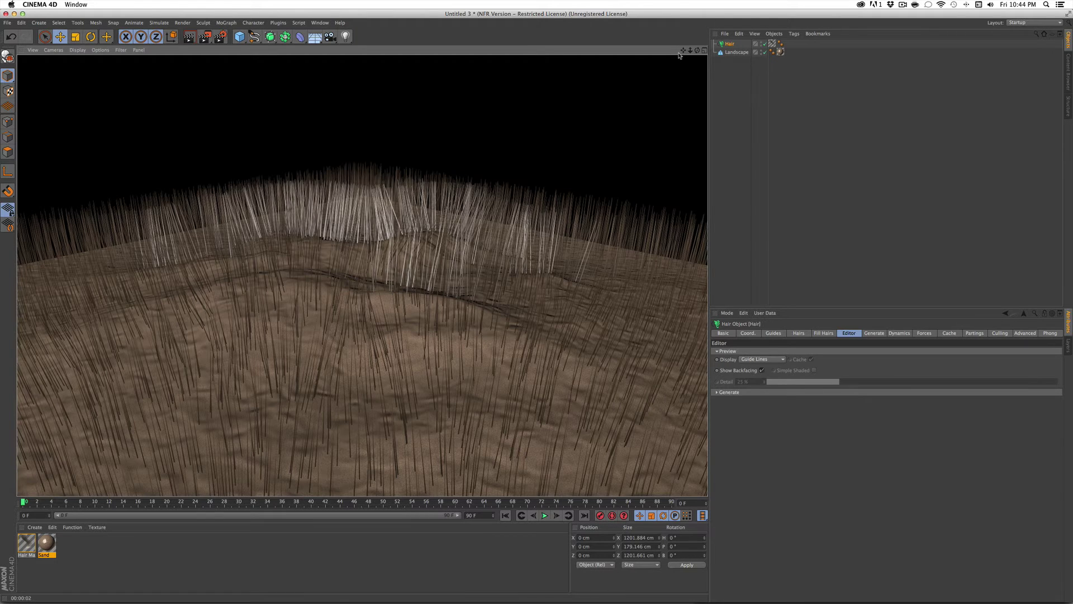
# Set the Hair object's hair Count to 1000 and render a preview
pyautogui.click(336, 450)
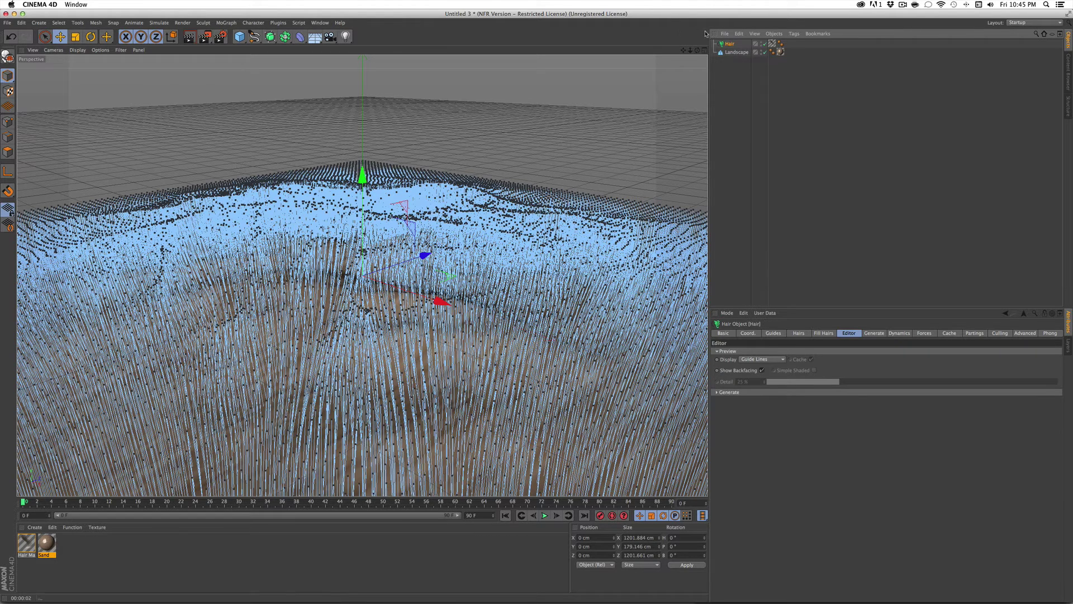
pyautogui.click(731, 76)
pyautogui.click(731, 44)
pyautogui.click(803, 334)
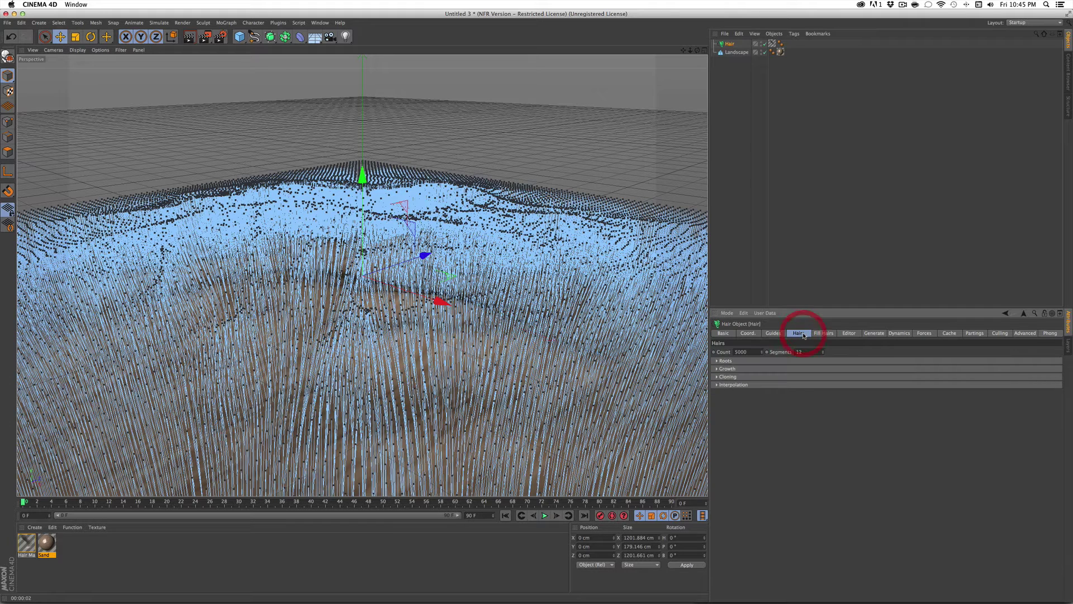
pyautogui.moveTo(740, 351); pyautogui.dragTo(726, 350)
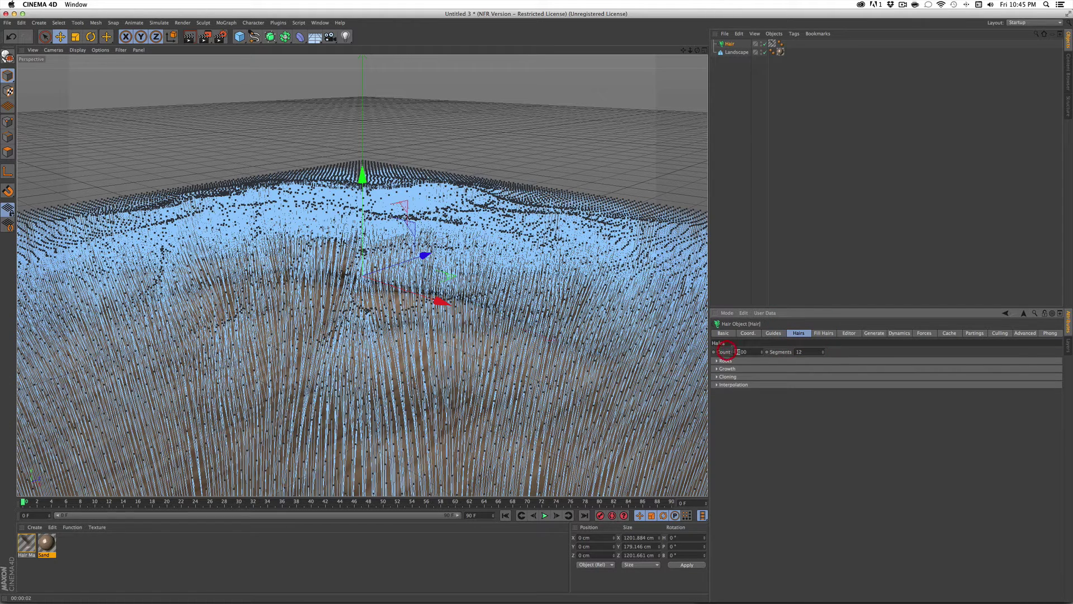
pyautogui.write('10')
pyautogui.press('super')
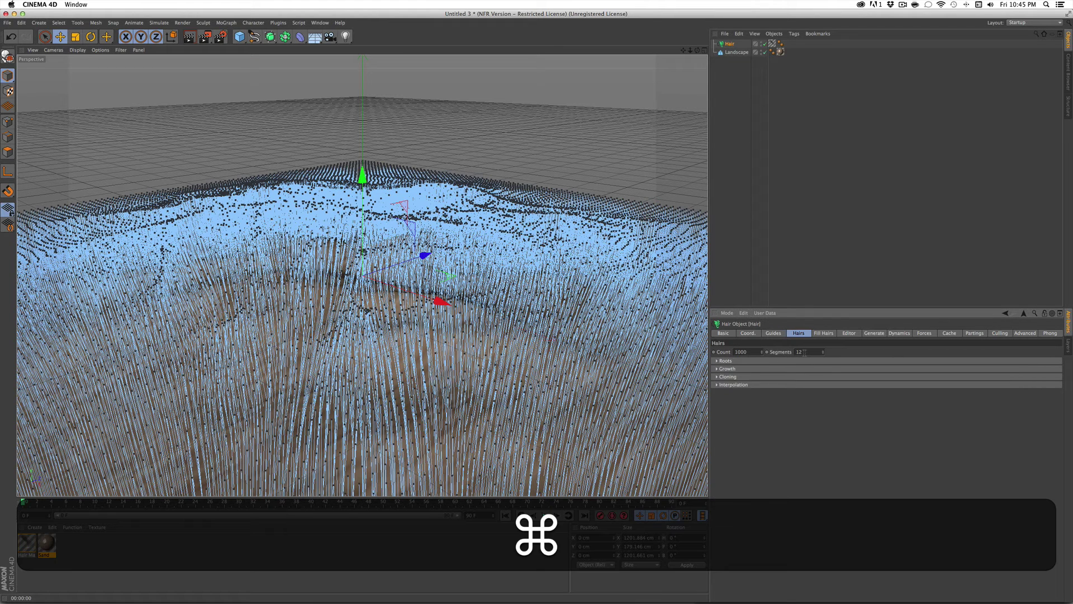
pyautogui.press('super+r')
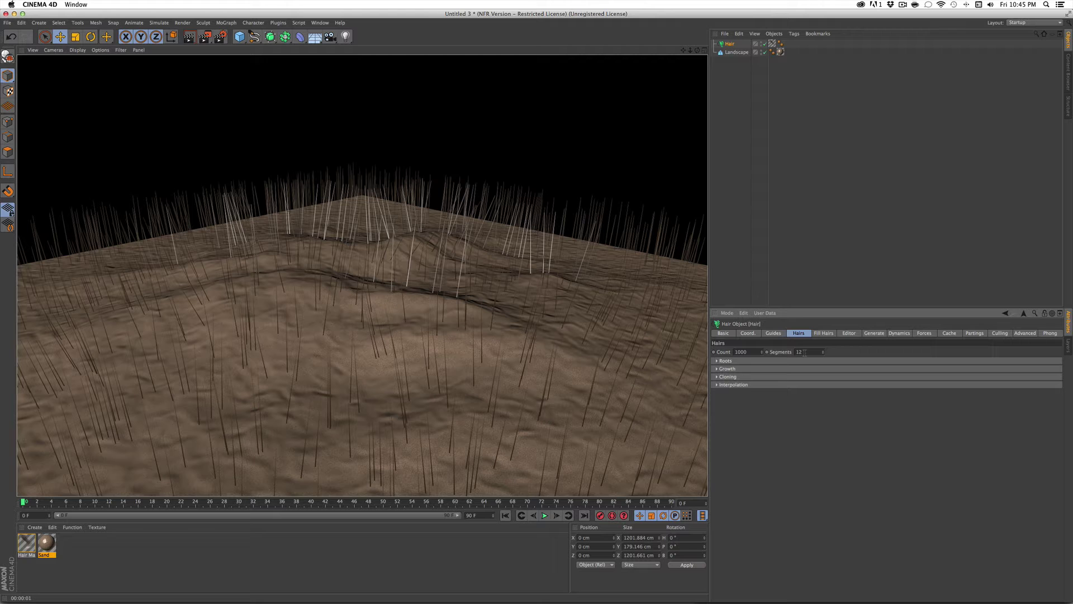
# Open the Hair Mat material for editing and bring up the reference photo in Preview beside it
pyautogui.press('super+Tab')
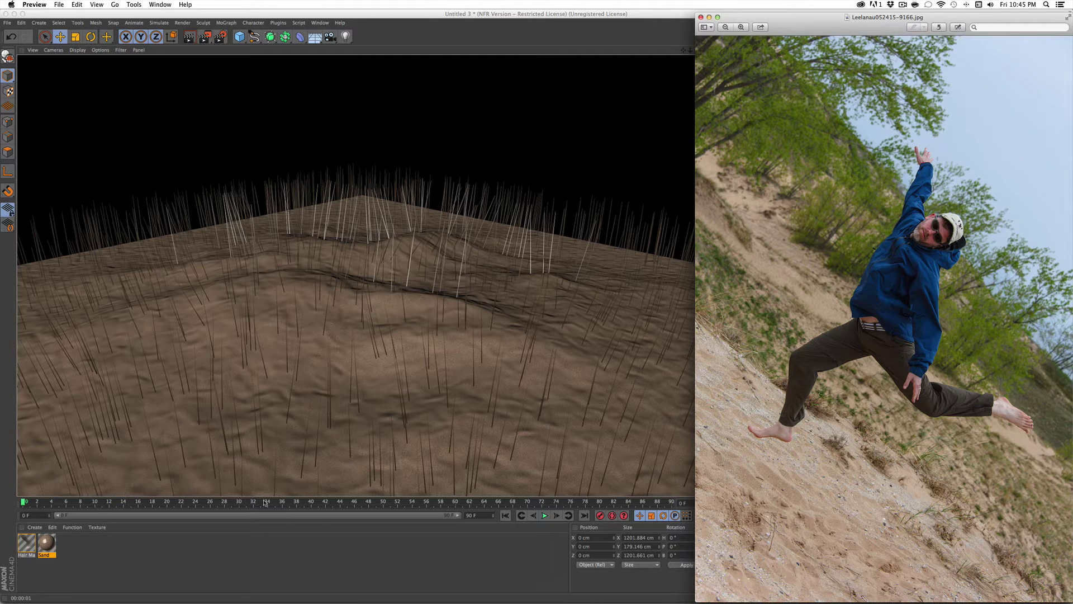
pyautogui.click(29, 543)
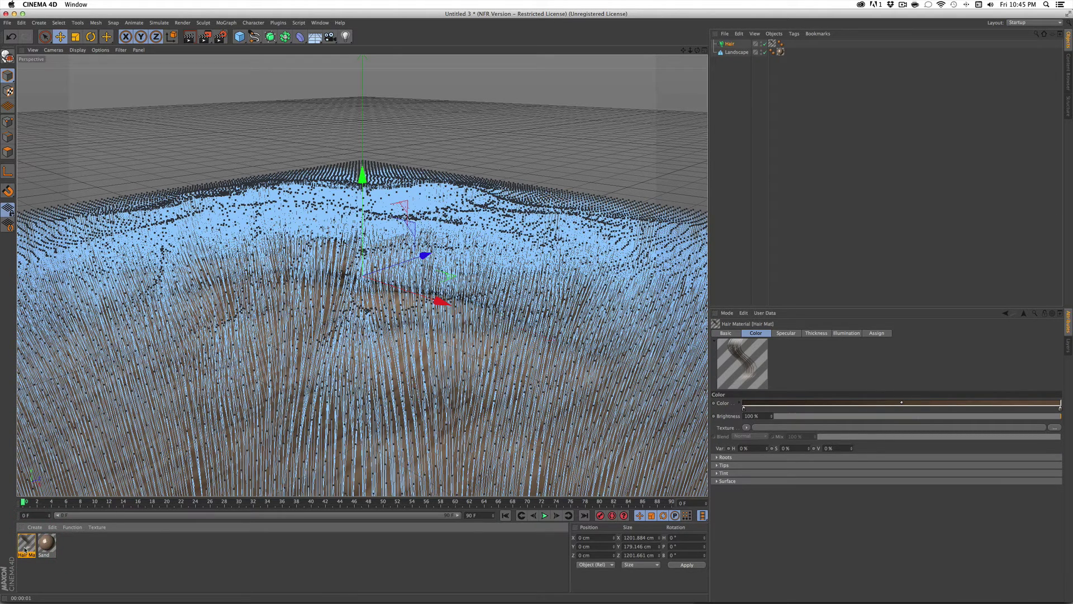
pyautogui.doubleClick(25, 545)
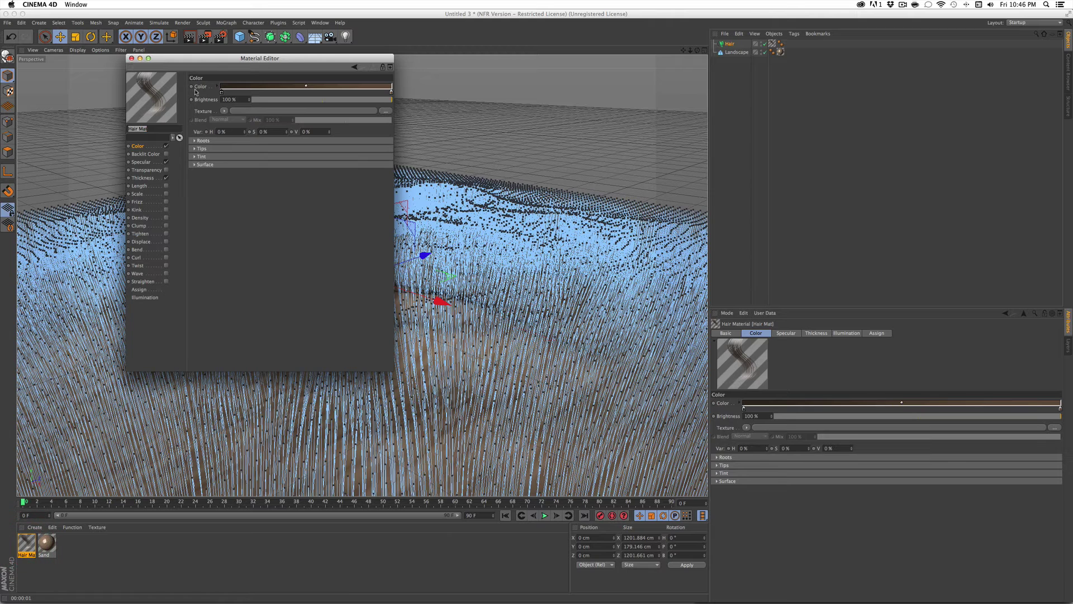
pyautogui.moveTo(213, 63); pyautogui.dragTo(619, 158)
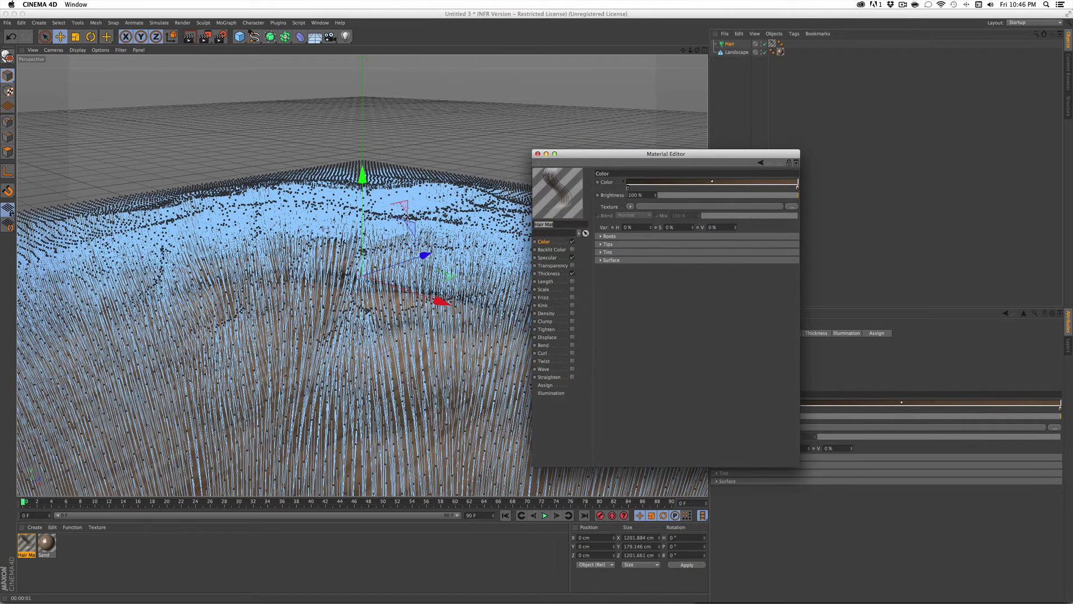
pyautogui.moveTo(653, 154); pyautogui.dragTo(490, 130)
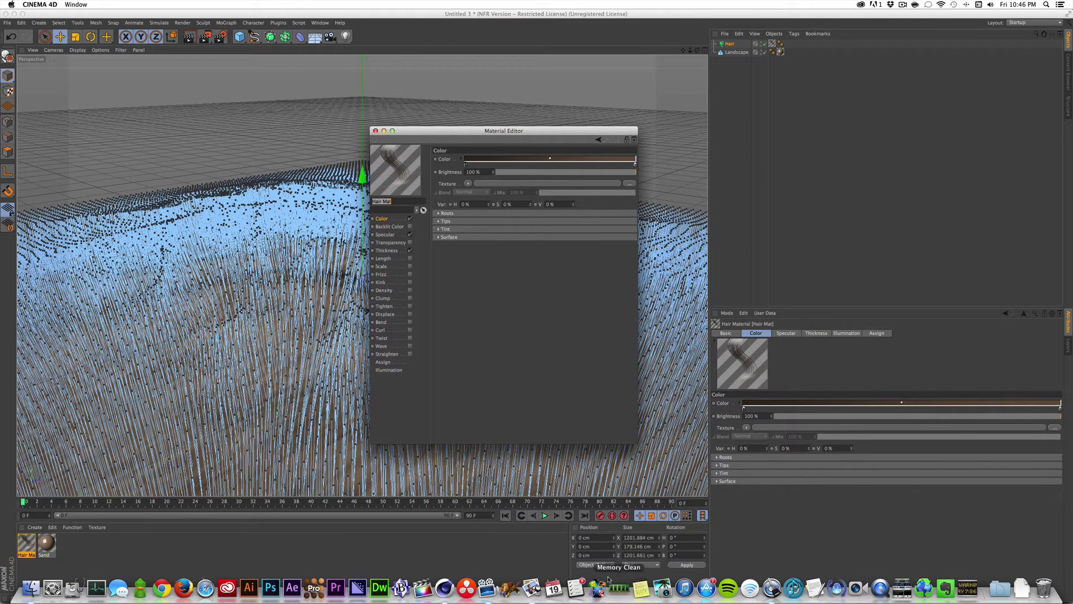
pyautogui.click(532, 590)
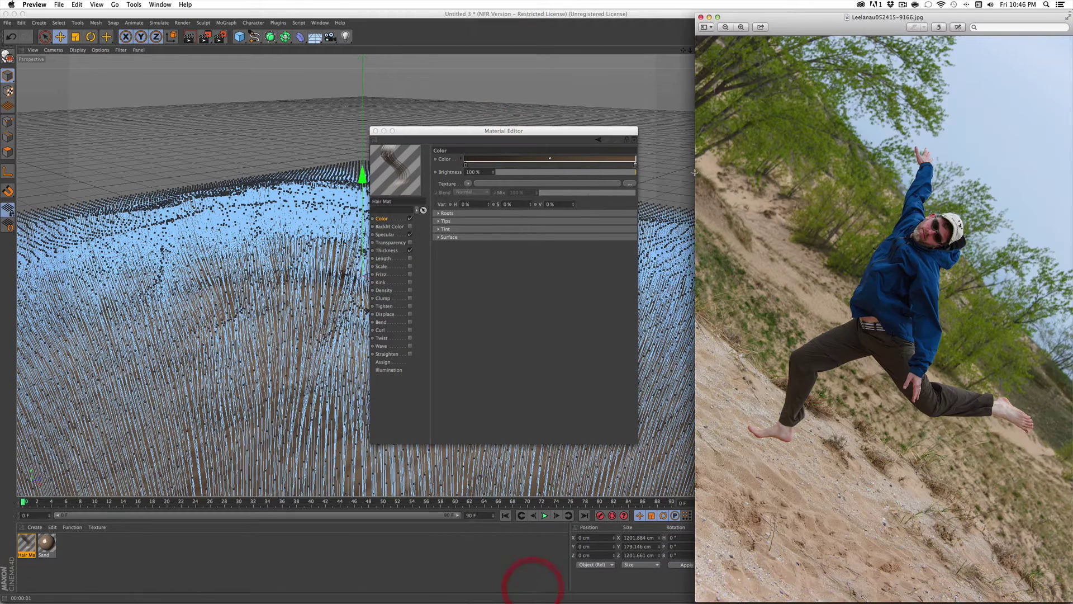
# Set the start color of the hair gradient to a green sampled from the photo's grass, hue 84°, saturation 60%, brightness 37%
pyautogui.click(465, 166)
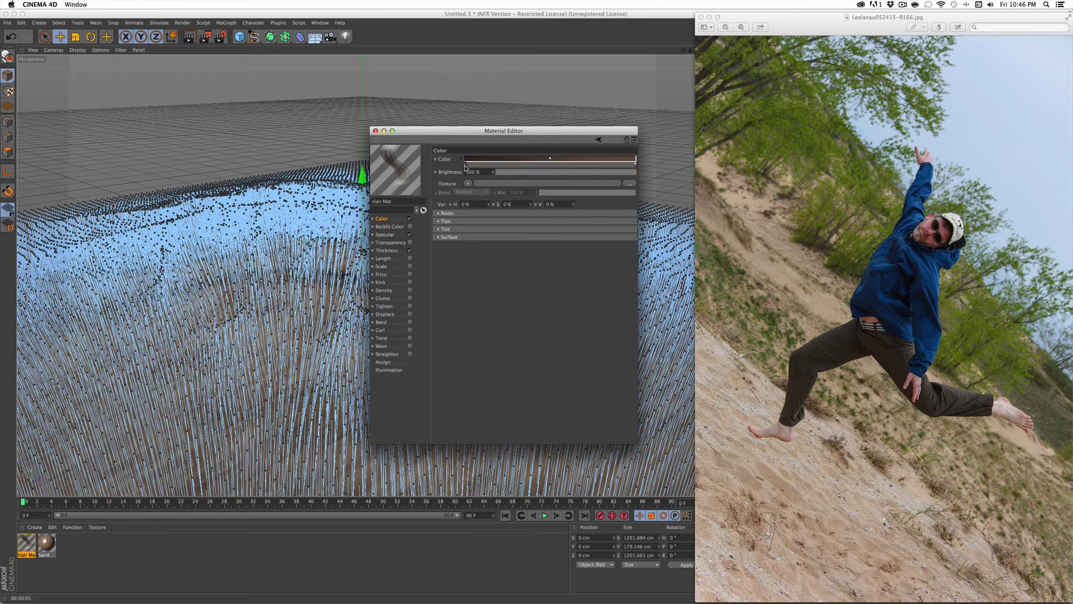
pyautogui.doubleClick(466, 165)
pyautogui.click(497, 148)
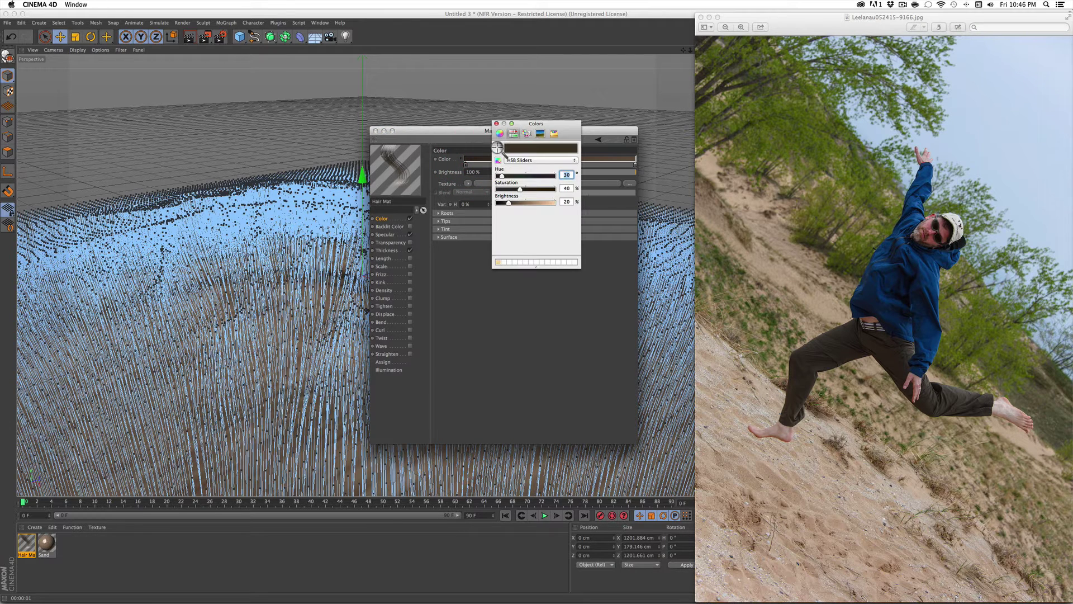
pyautogui.click(773, 331)
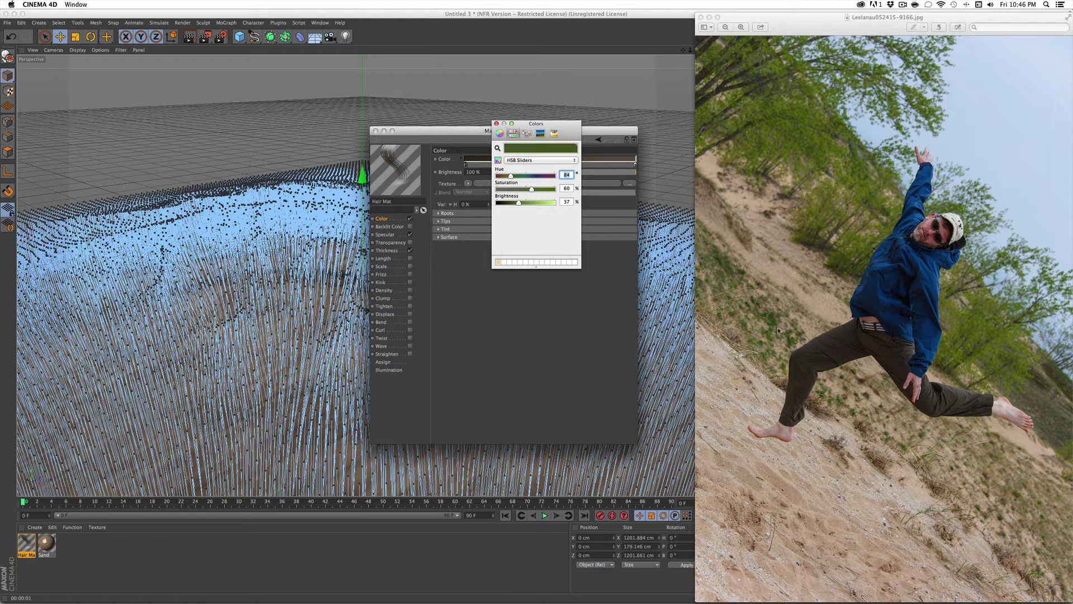
pyautogui.click(496, 123)
# Set the end color of the hair gradient to a green sampled from the photo, hue 84°, saturation 77%, brightness 35%
pyautogui.doubleClick(635, 165)
pyautogui.click(498, 149)
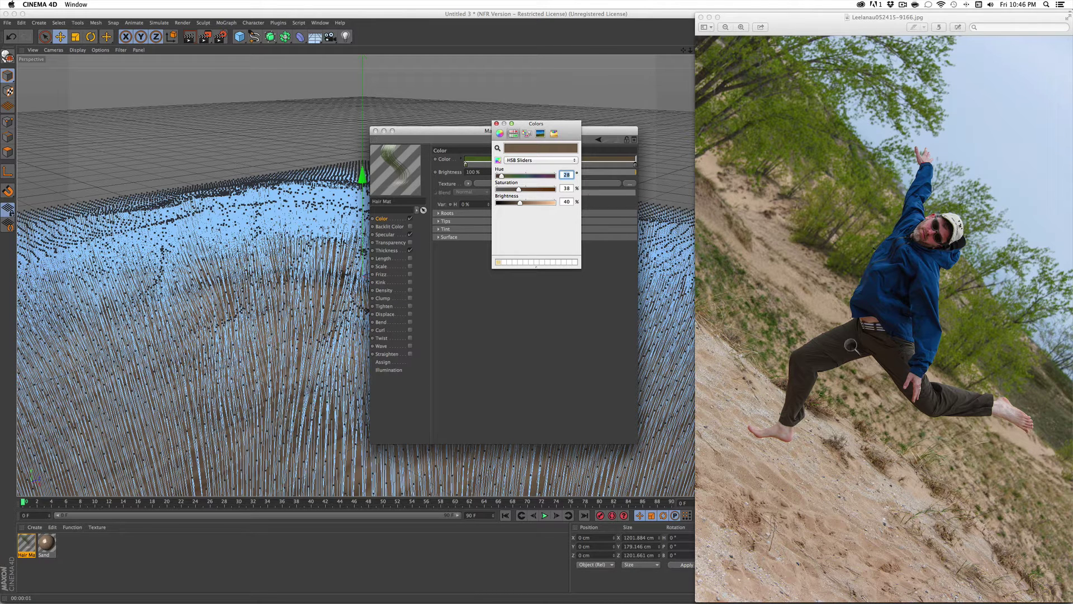
pyautogui.click(943, 512)
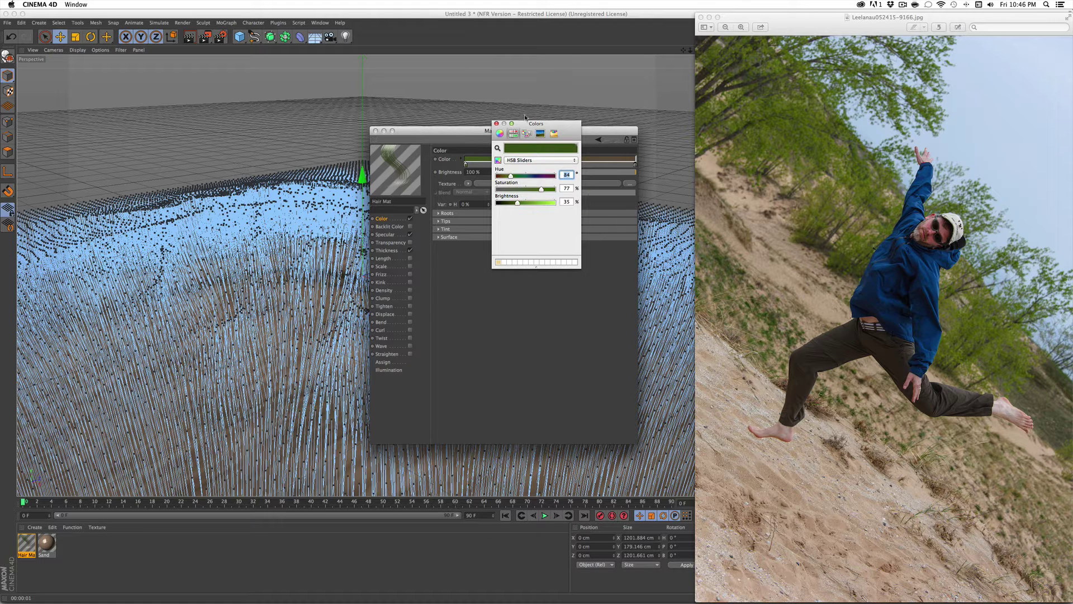
pyautogui.click(496, 123)
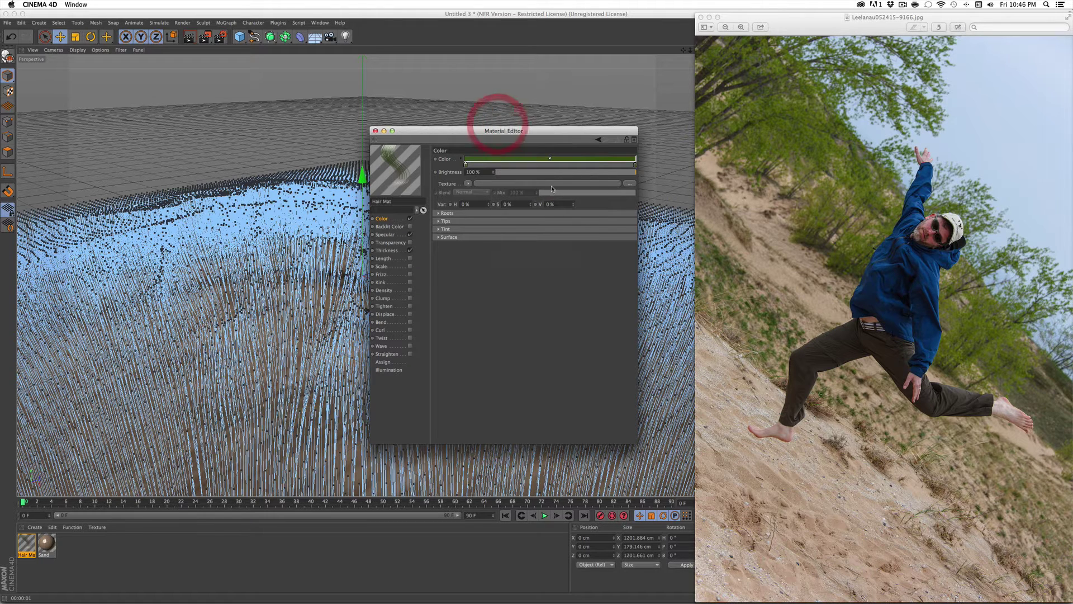
# Adjust the end color of the hair gradient to a brighter green, close the material, and render a preview
pyautogui.doubleClick(633, 166)
pyautogui.moveTo(517, 203); pyautogui.dragTo(527, 195)
pyautogui.click(497, 124)
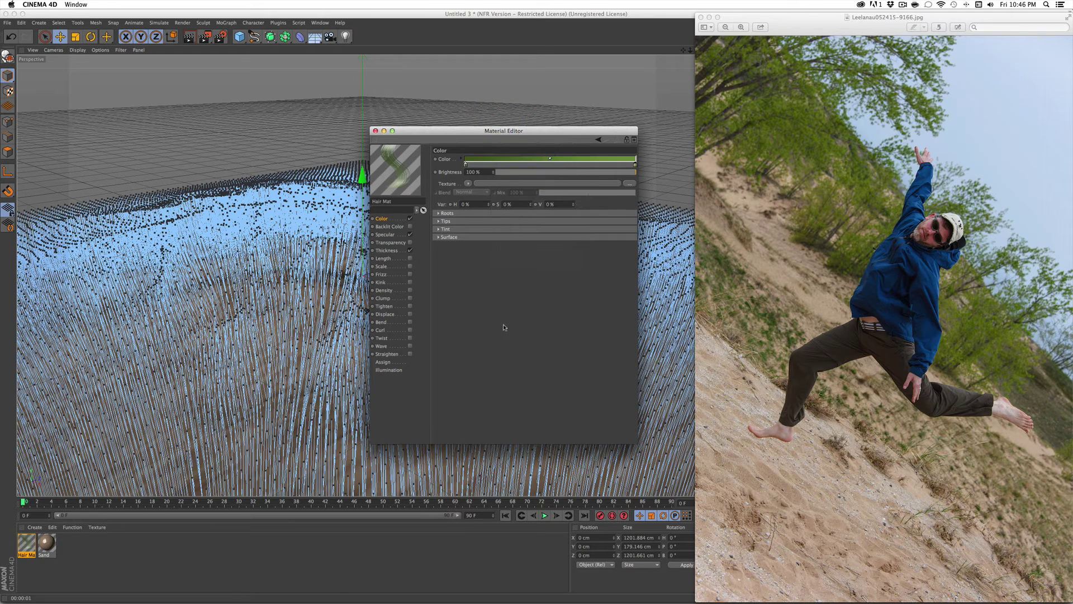
pyautogui.click(375, 131)
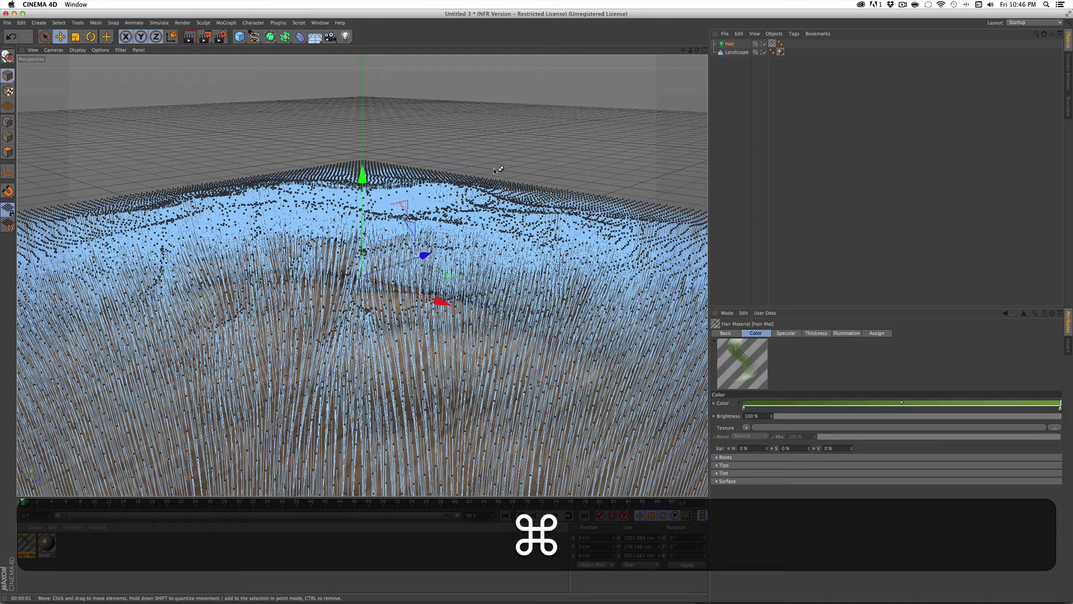
pyautogui.press('super+r')
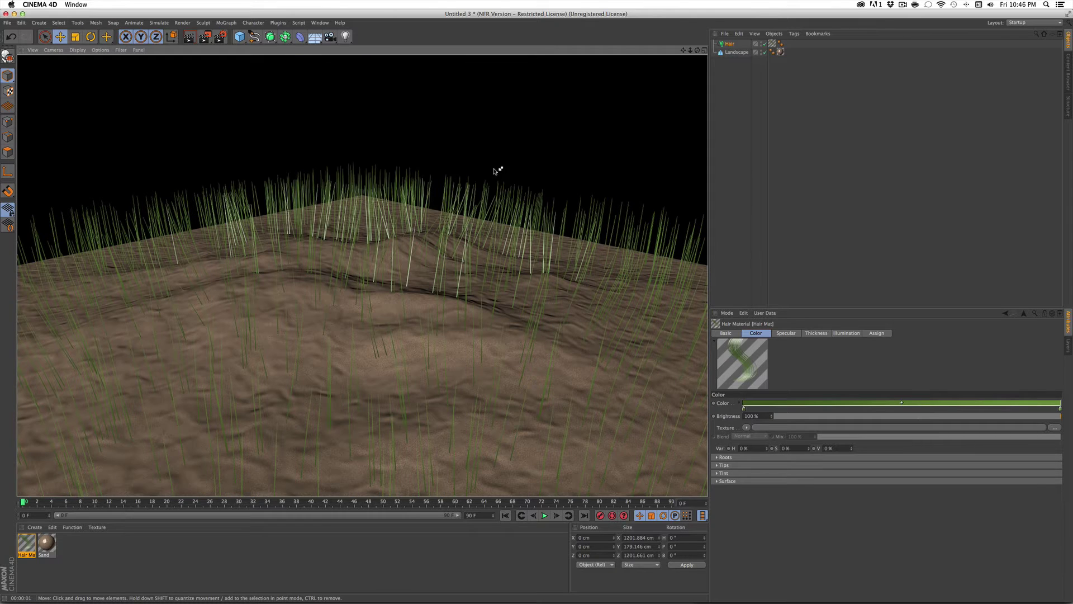
# Set the Hair Mat material's primary specular strength to 50% and sharpness to 76, and render a preview
pyautogui.doubleClick(27, 543)
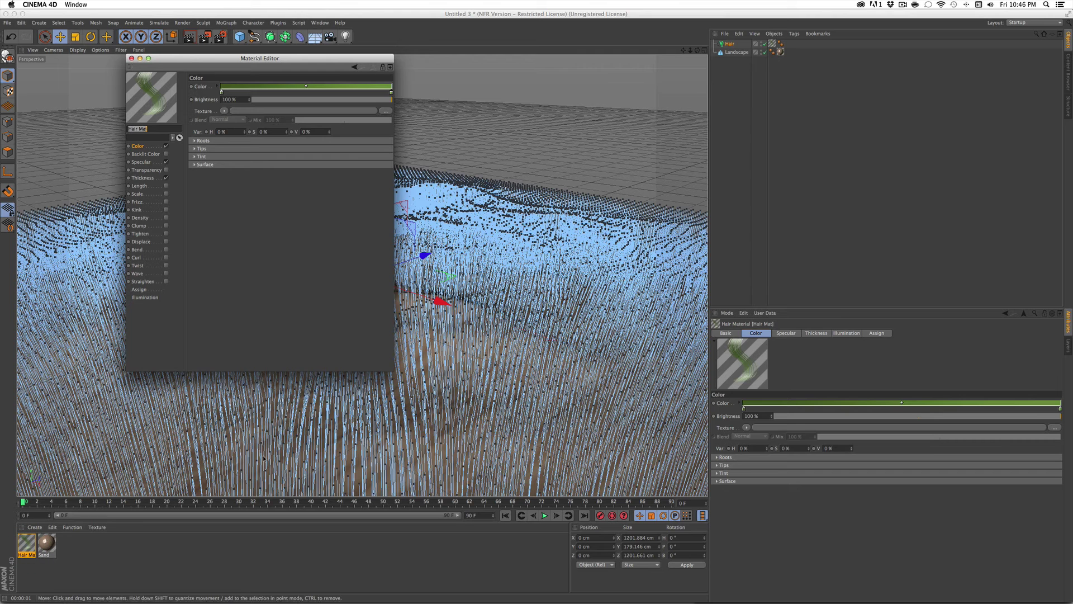
pyautogui.moveTo(261, 59); pyautogui.dragTo(618, 132)
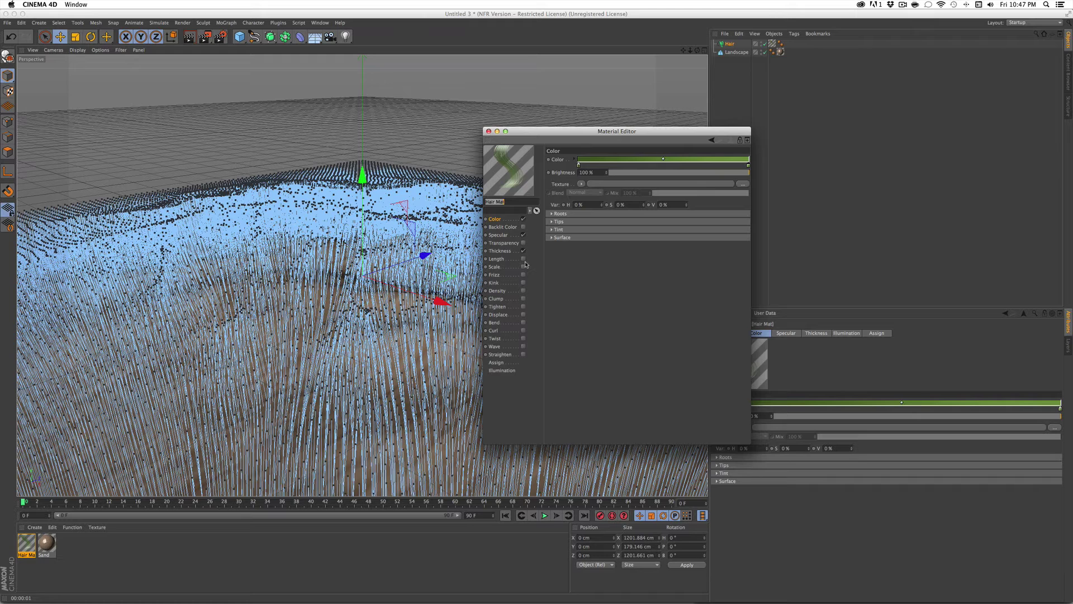
pyautogui.click(496, 235)
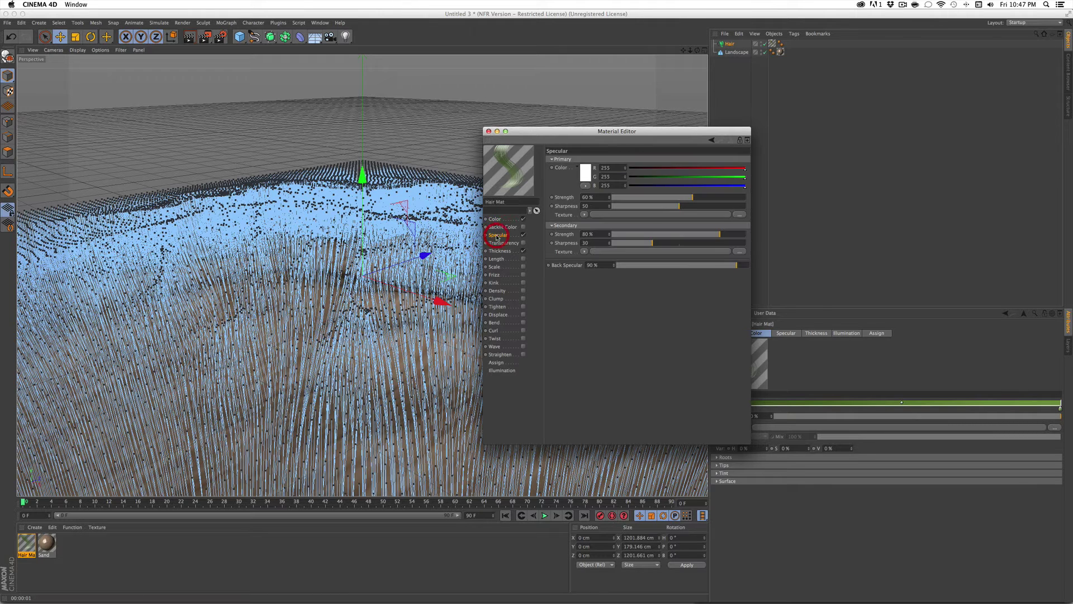
pyautogui.moveTo(691, 197); pyautogui.dragTo(681, 199)
pyautogui.moveTo(679, 207); pyautogui.dragTo(715, 207)
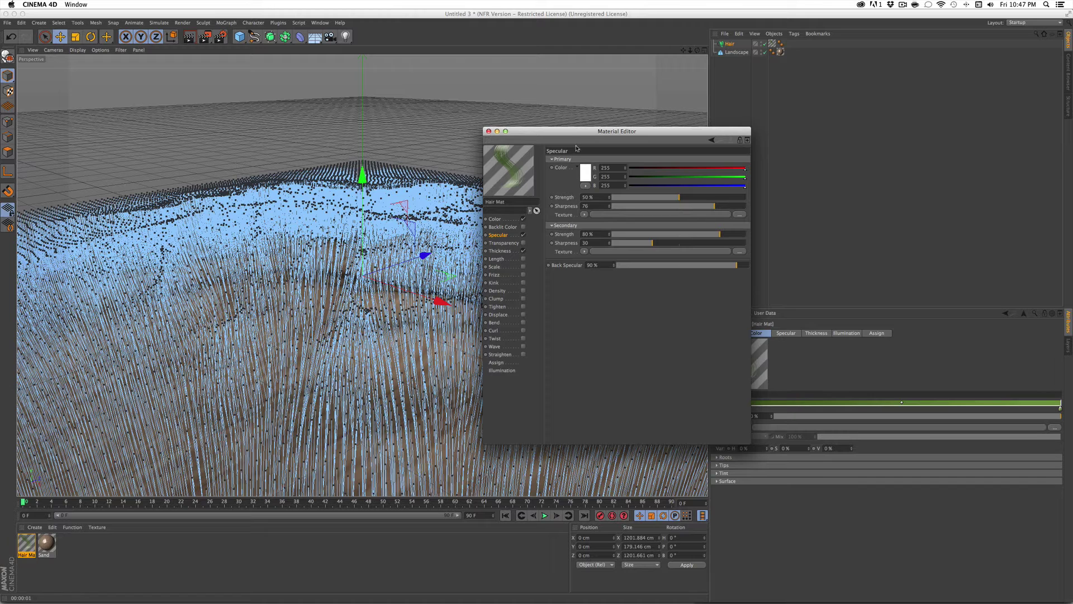
pyautogui.moveTo(570, 132); pyautogui.dragTo(650, 151)
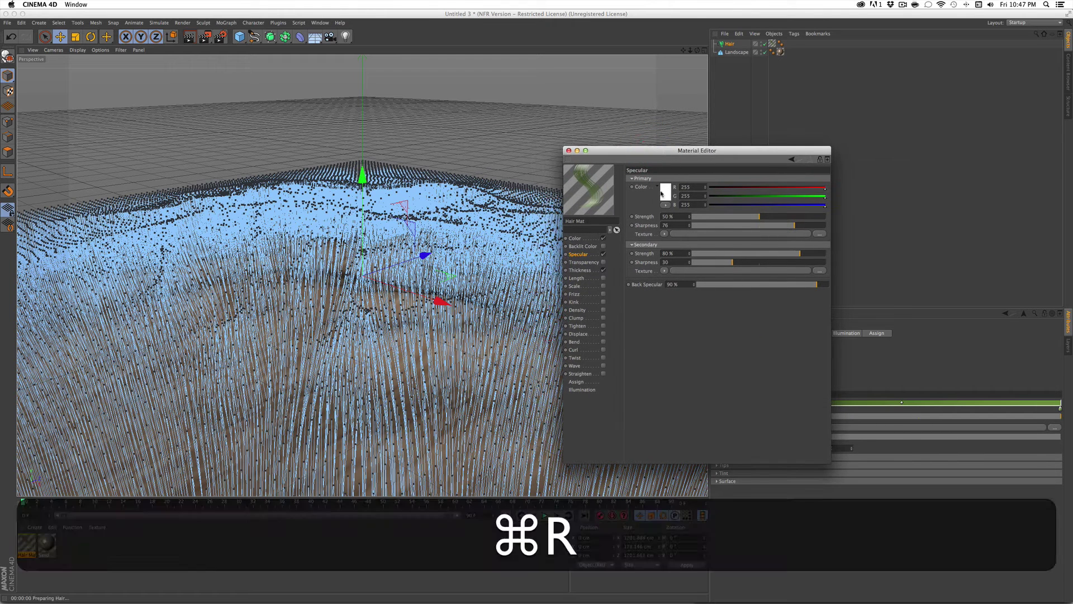
pyautogui.press('super+r')
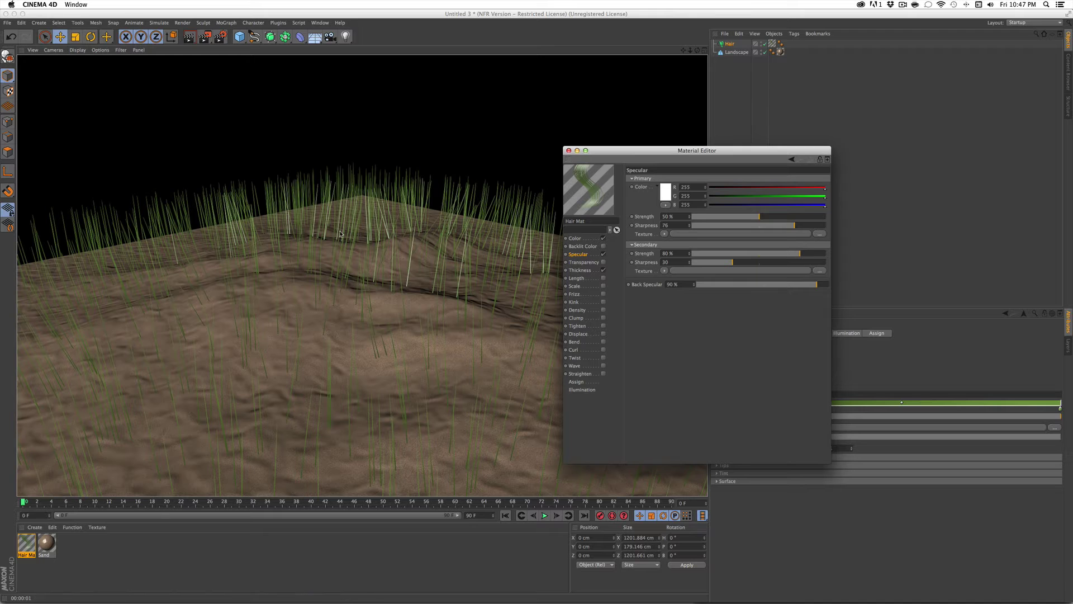
# Set the hair material's primary specular color to green with hue 84°, saturation 89% and brightness 57%, and render a preview
pyautogui.click(665, 192)
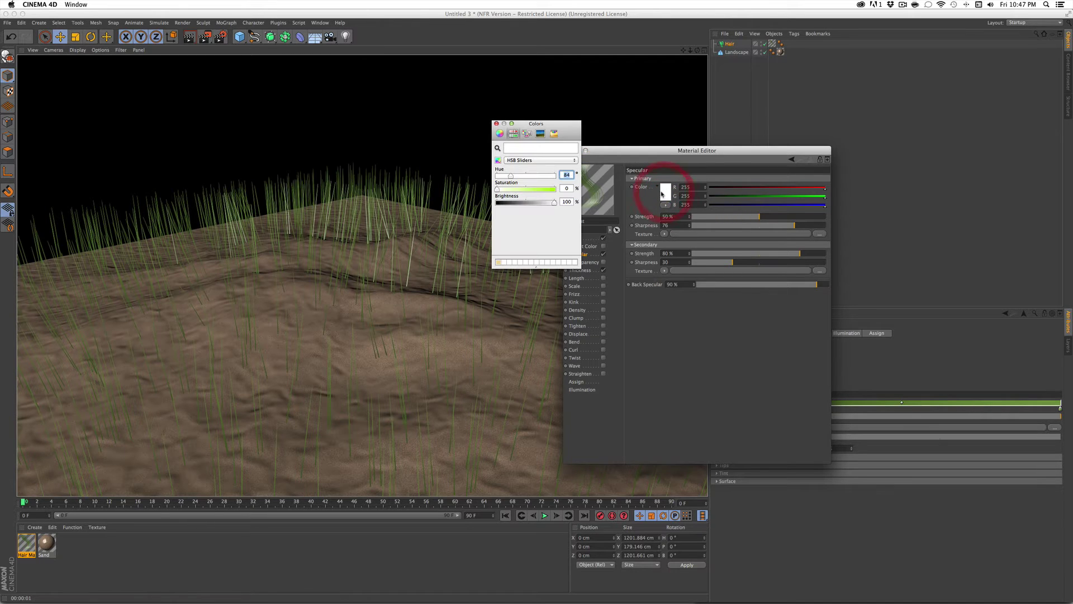
pyautogui.moveTo(503, 190); pyautogui.dragTo(529, 203)
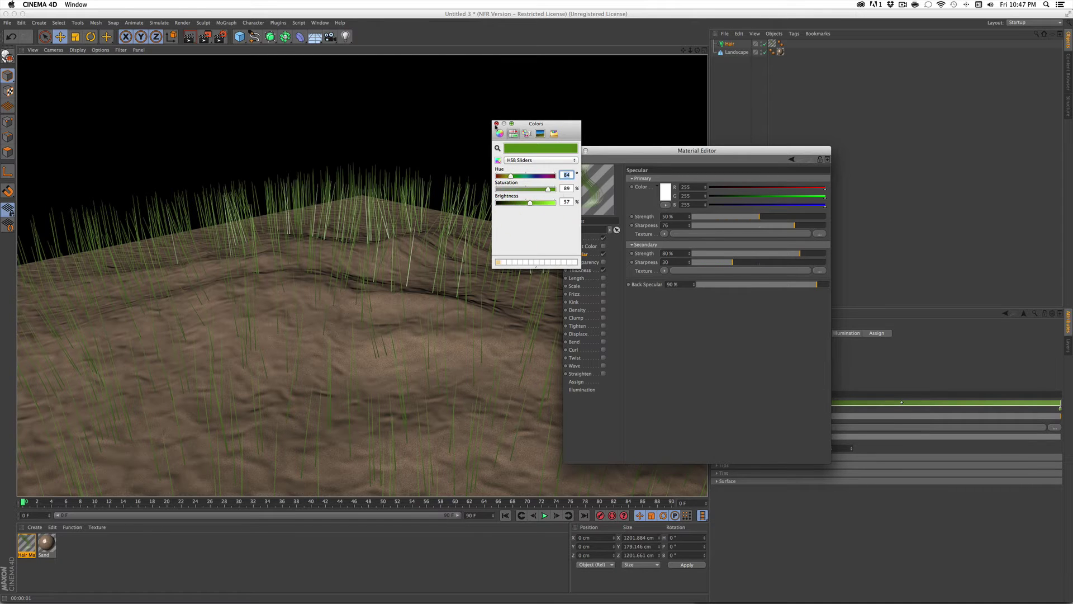
pyautogui.click(497, 124)
pyautogui.press('super+r')
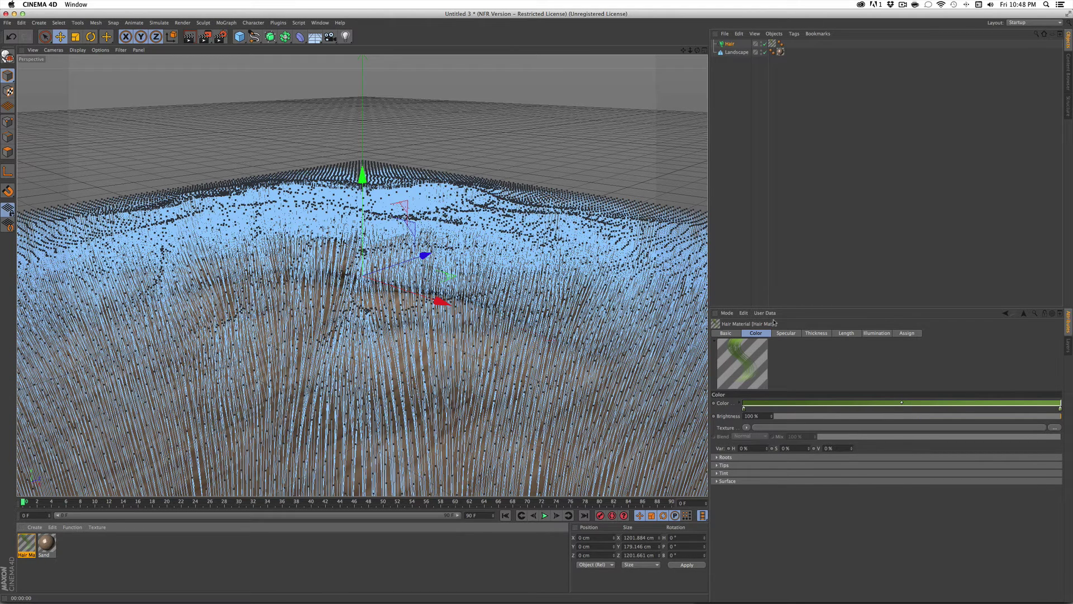
# Set the Hair object's guide length to 200 cm and render a preview
pyautogui.click(729, 45)
pyautogui.click(728, 44)
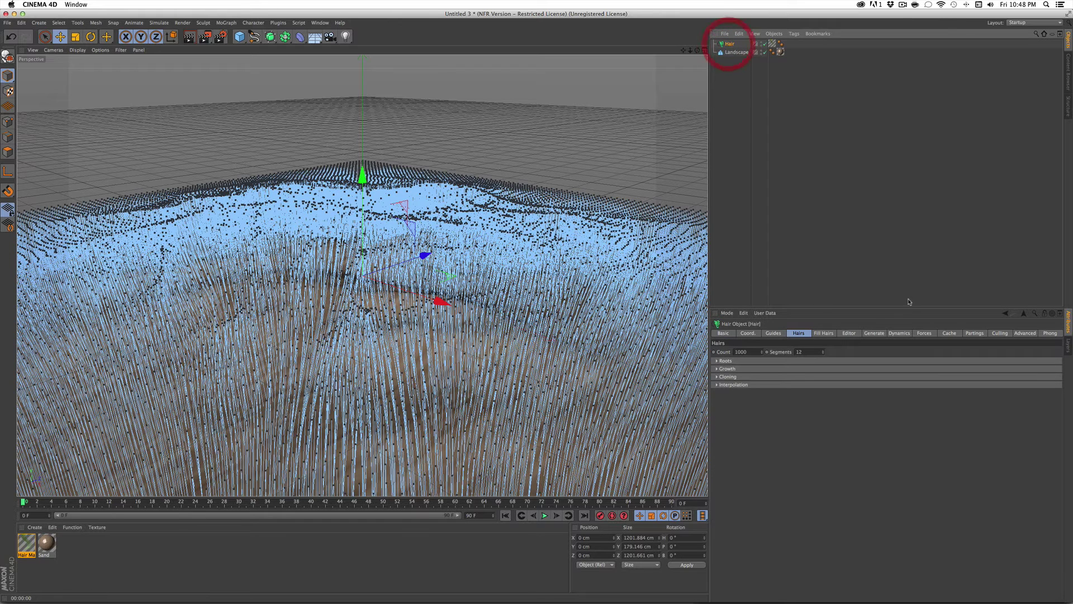
pyautogui.click(774, 334)
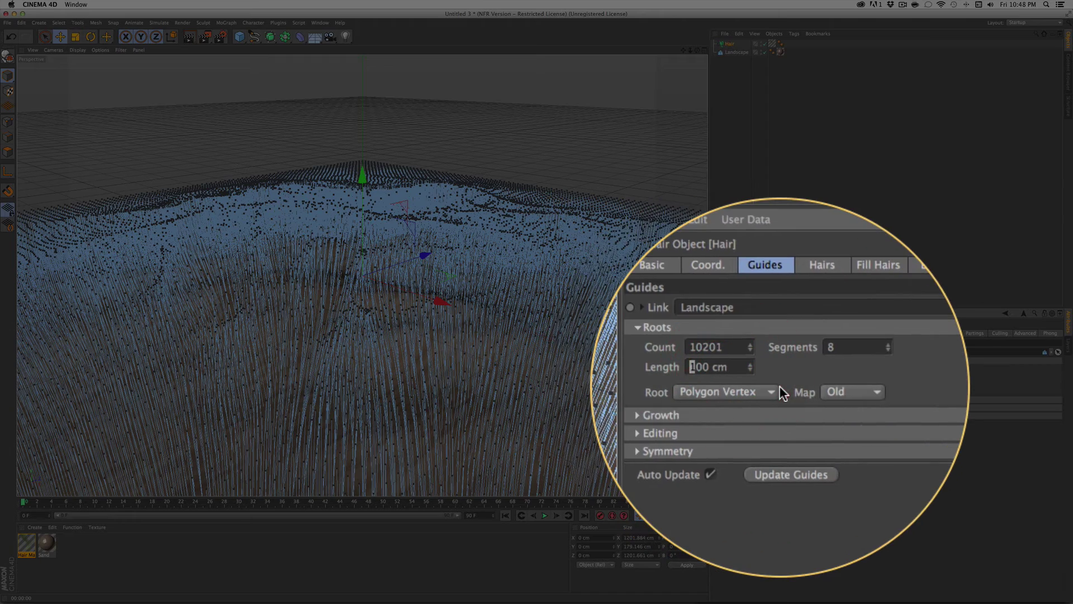
pyautogui.write('2')
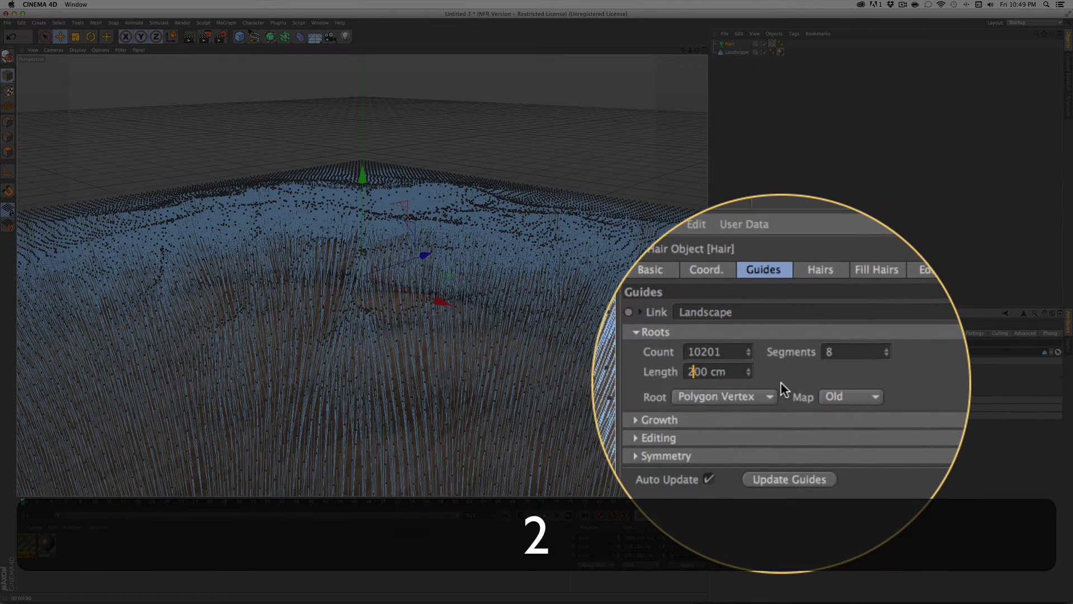
pyautogui.press('super+r')
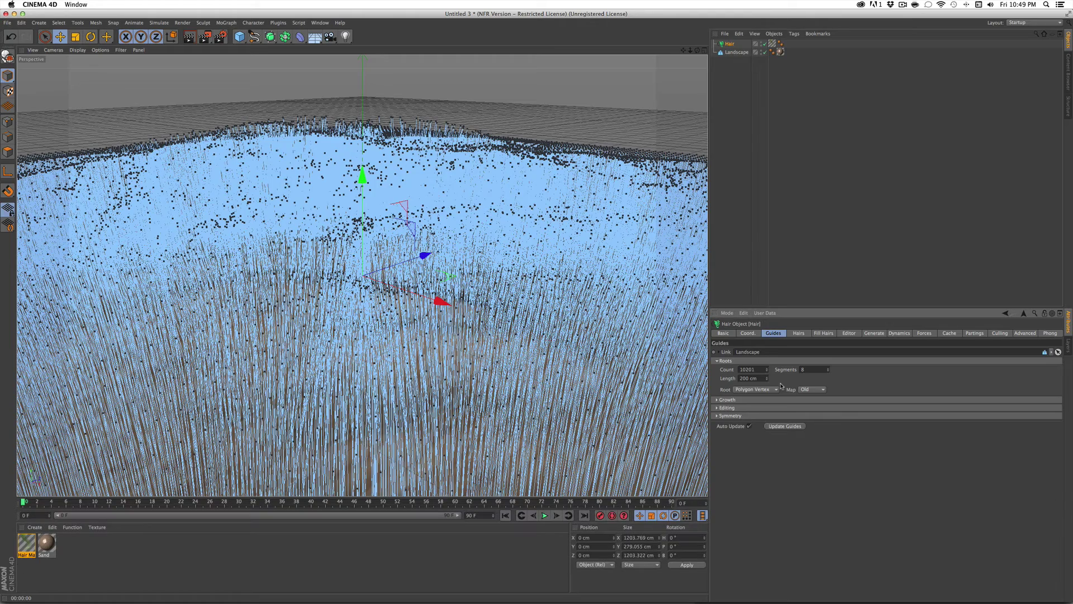
pyautogui.press('super+r')
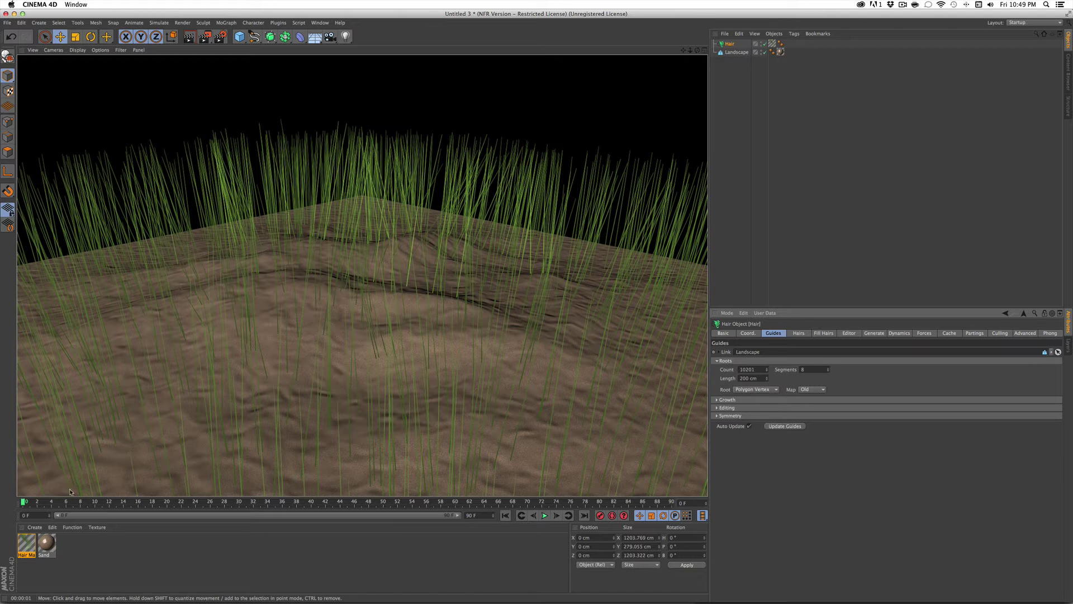
# Enable the Frizz channel in the Hair Mat material, render a preview, and close the material
pyautogui.doubleClick(24, 545)
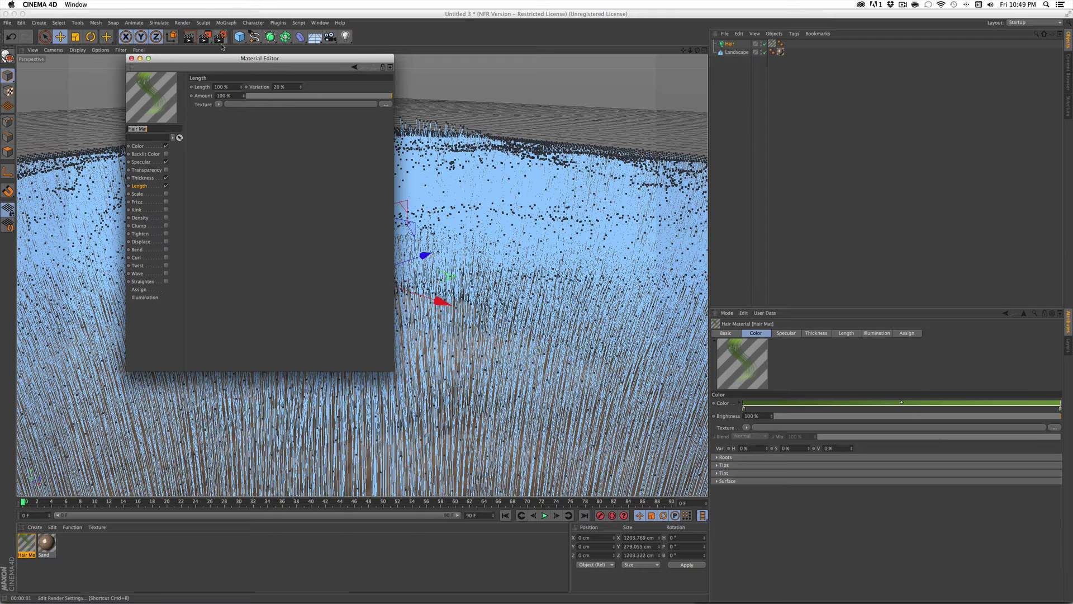
pyautogui.click(669, 196)
pyautogui.moveTo(268, 57); pyautogui.dragTo(695, 98)
pyautogui.click(569, 243)
pyautogui.click(594, 243)
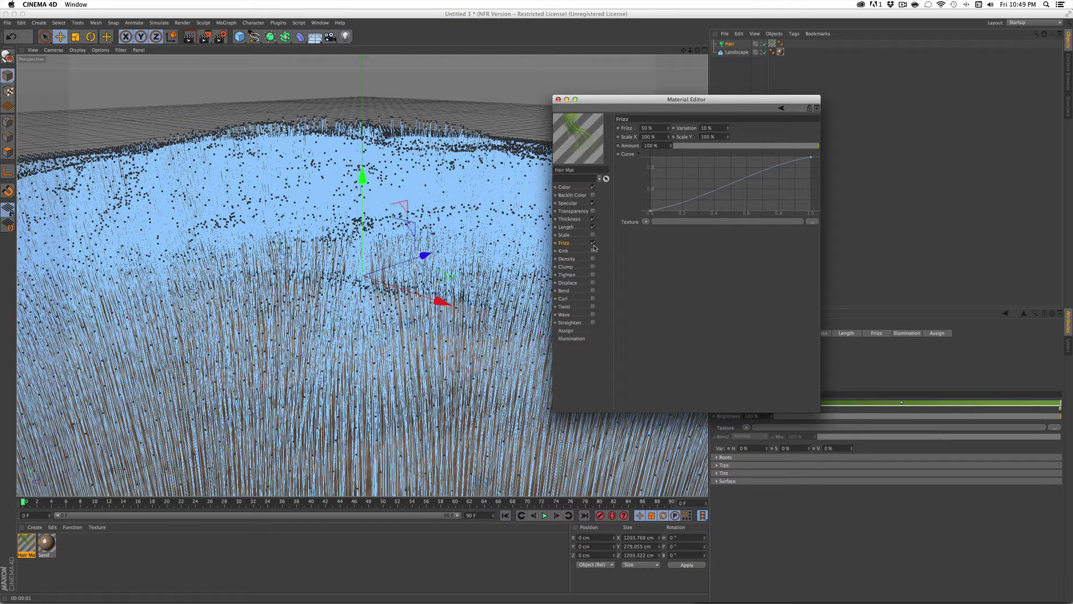
pyautogui.press('super+r')
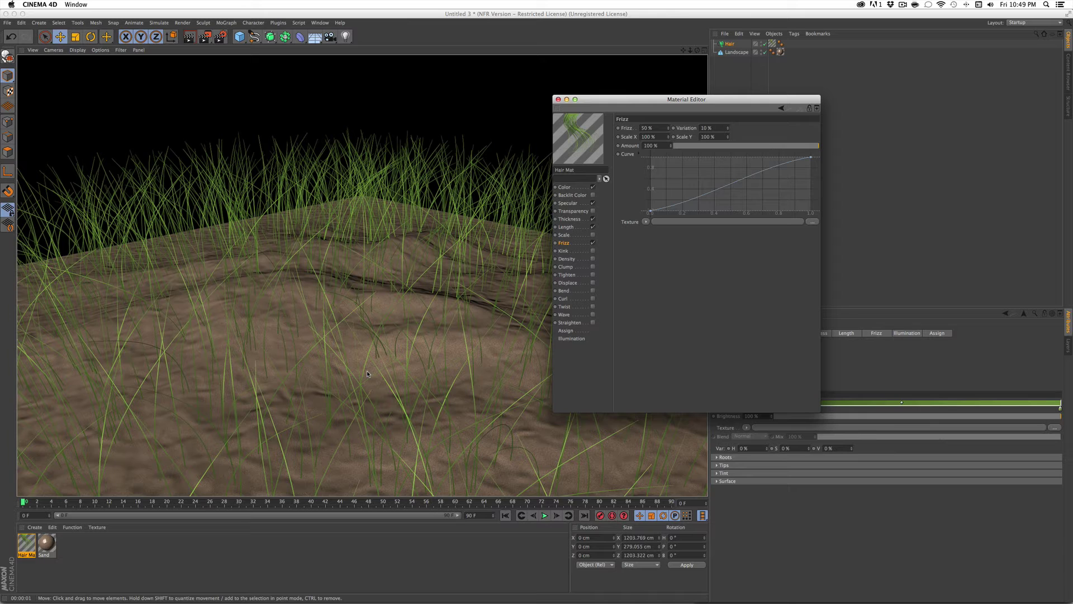
pyautogui.click(558, 99)
# Load a Noise shader into the Density of the Hair object's hair Growth settings
pyautogui.click(731, 45)
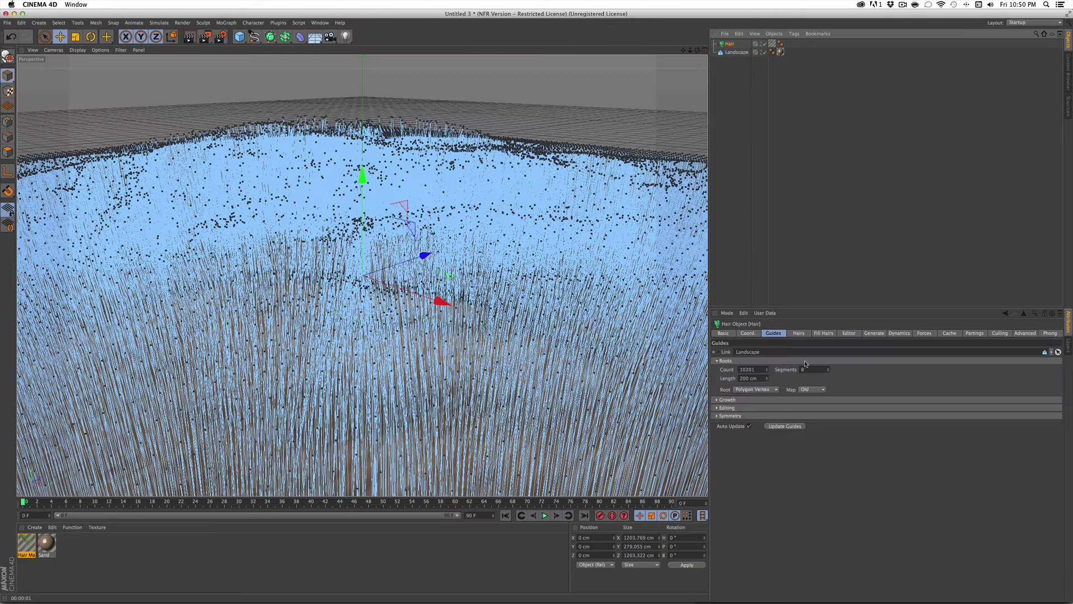
pyautogui.click(798, 333)
pyautogui.click(719, 369)
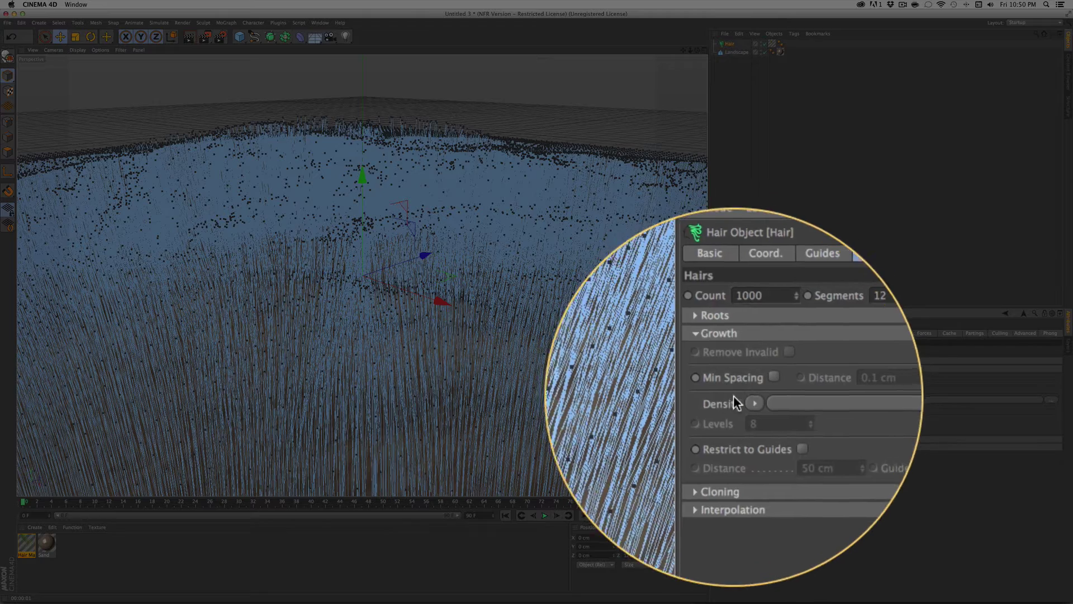
pyautogui.click(745, 398)
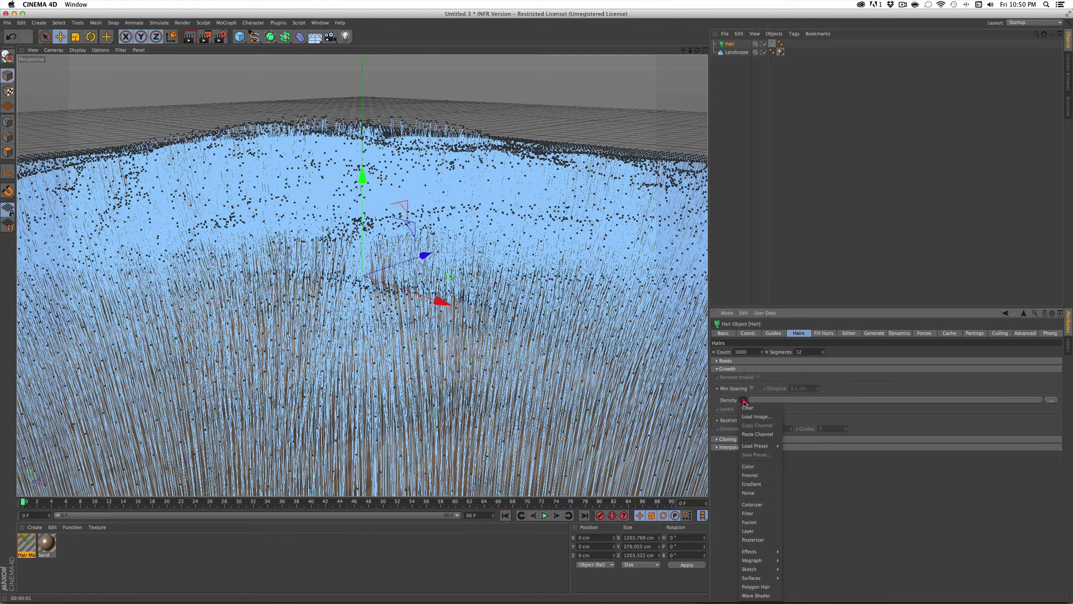
pyautogui.click(749, 492)
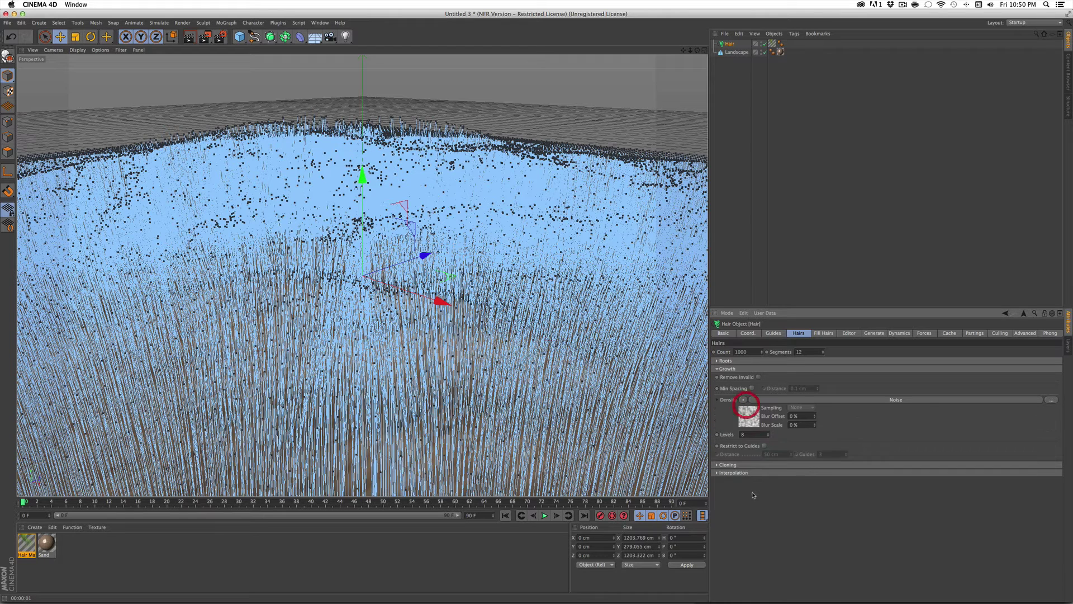
# Set the density shader's noise type to Poxo and its Global Scale to 500%
pyautogui.click(749, 416)
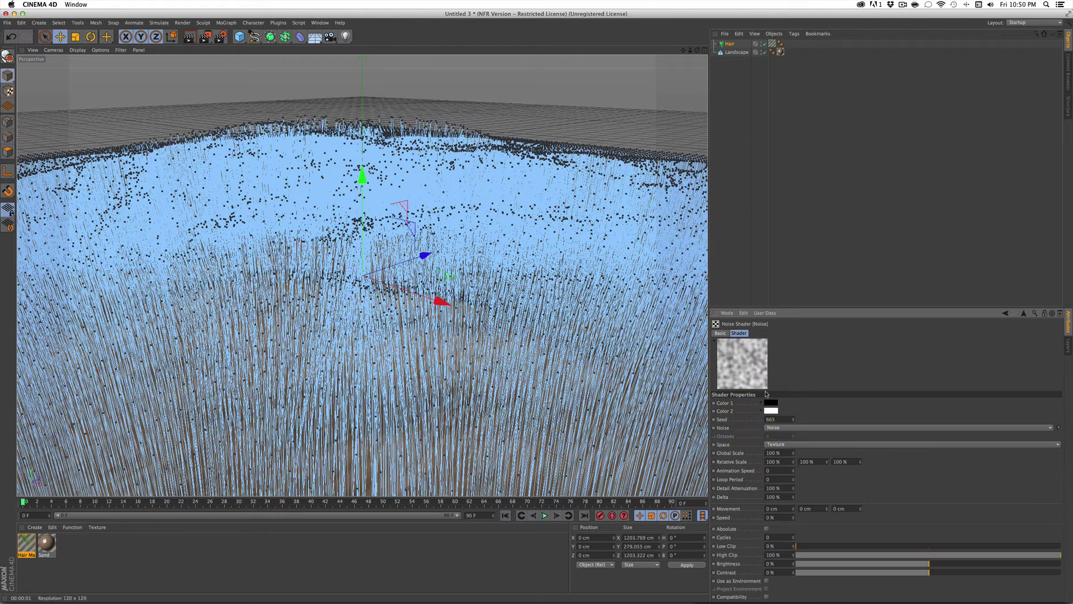
pyautogui.click(813, 428)
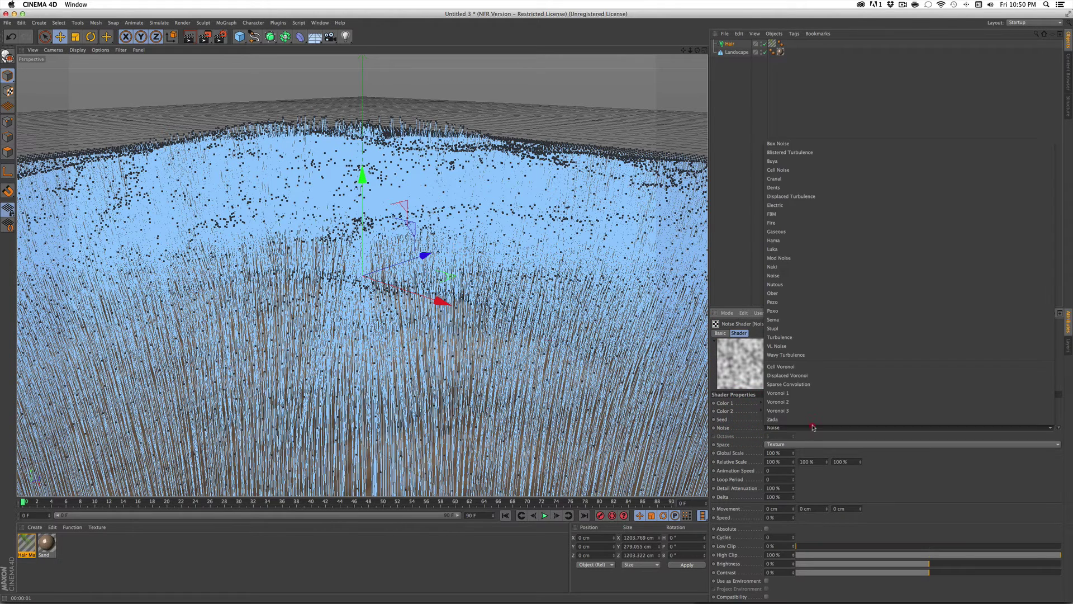
pyautogui.click(811, 311)
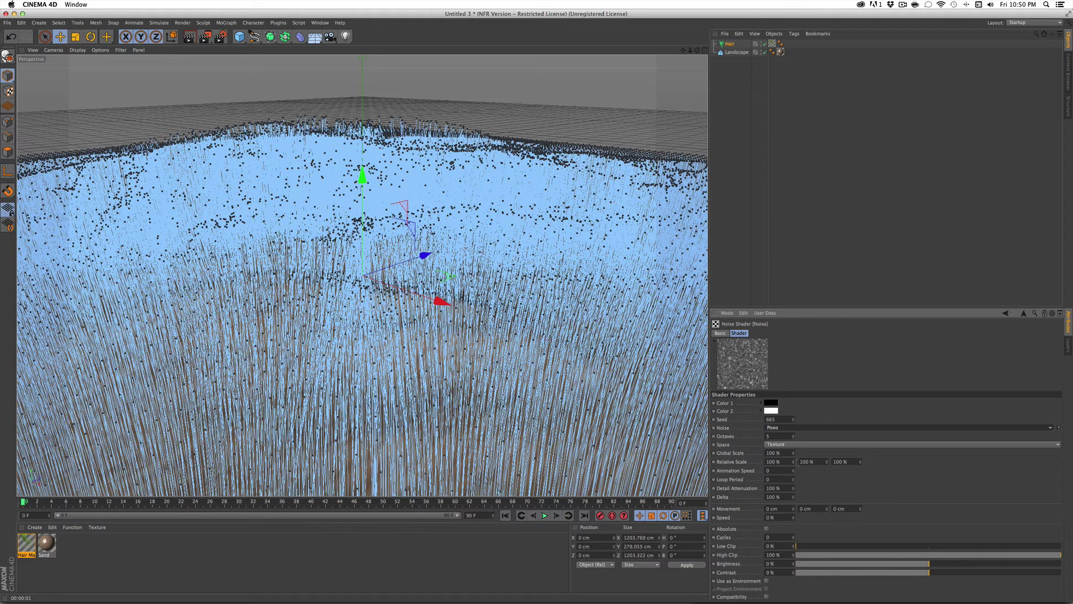
pyautogui.doubleClick(775, 453)
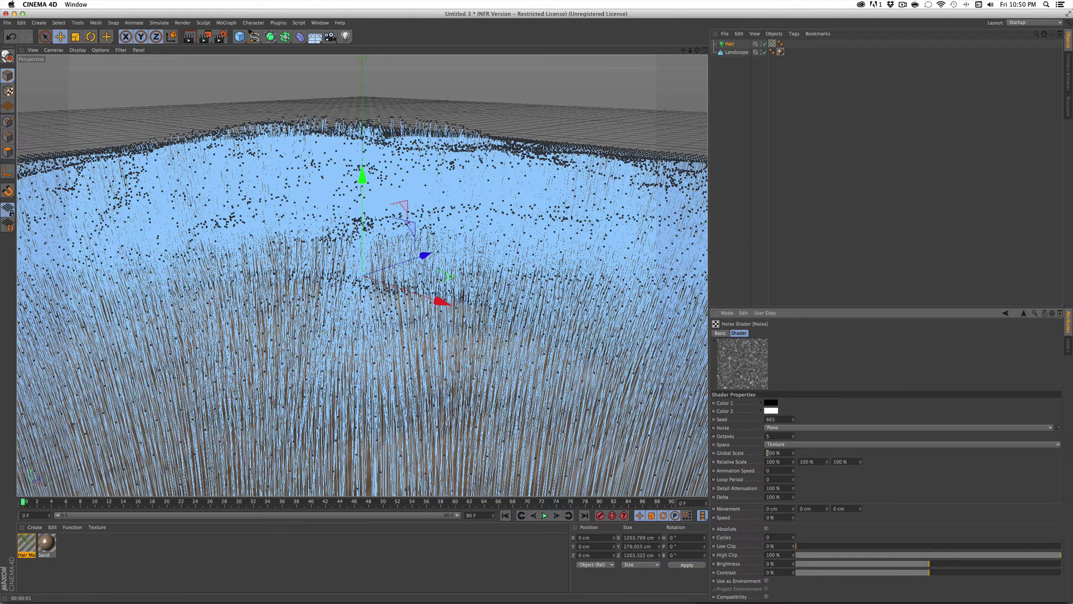
pyautogui.write('500')
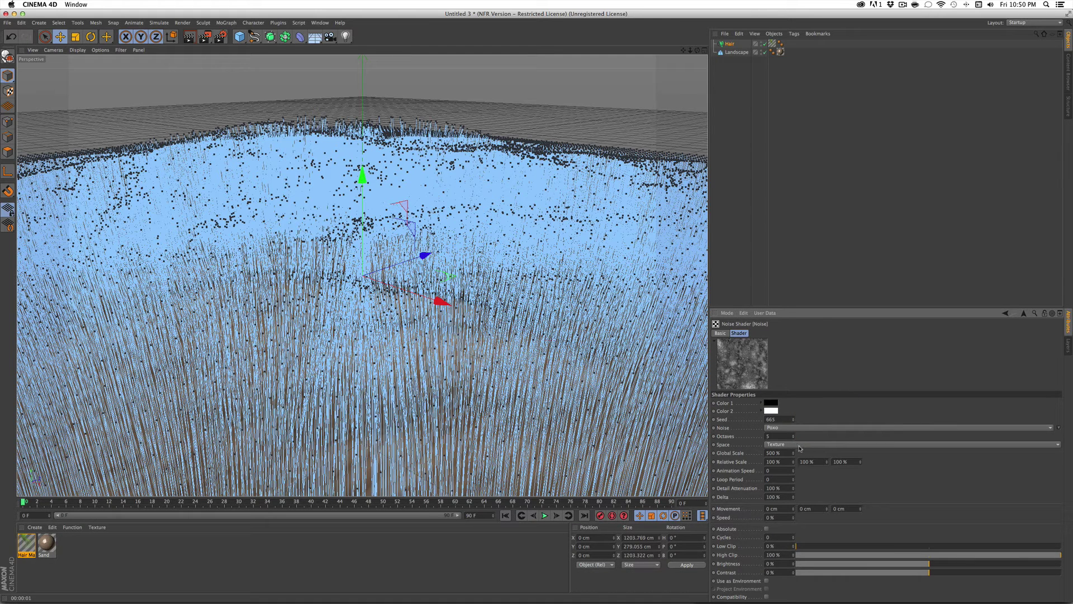
# Set the first two Relative Scale values of the density noise to 500% each
pyautogui.doubleClick(764, 461)
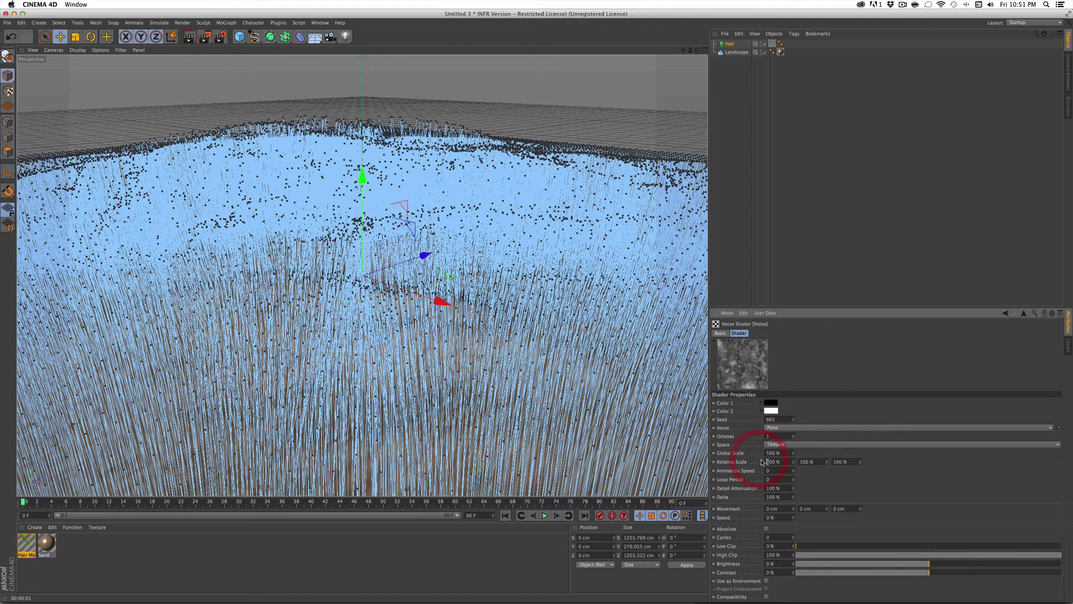
pyautogui.write('500')
pyautogui.moveTo(791, 460); pyautogui.dragTo(792, 458)
pyautogui.write('5')
pyautogui.click(829, 424)
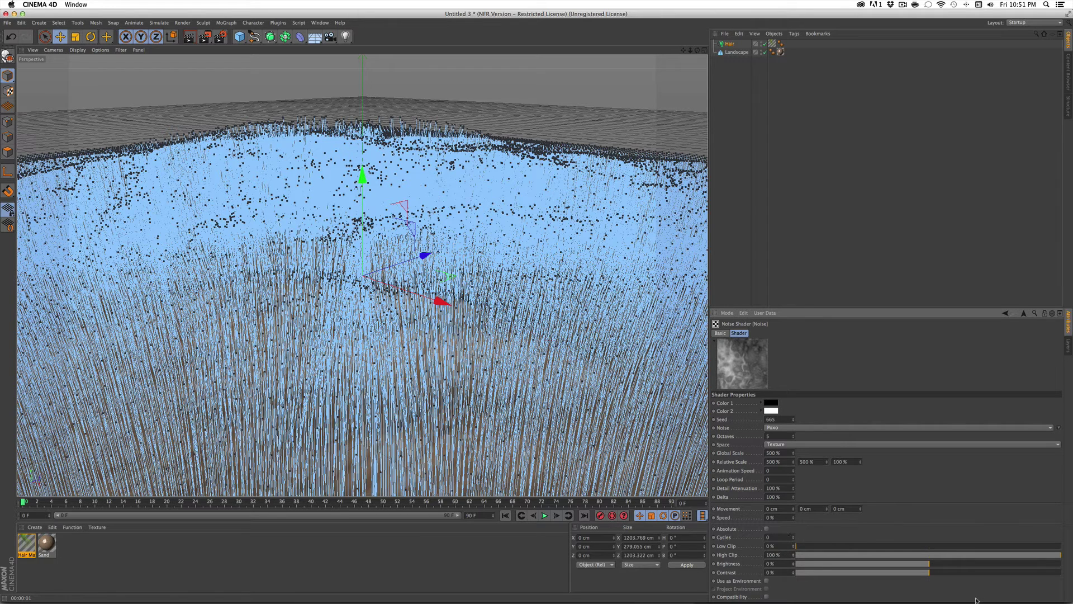
# Raise the density noise contrast to 23% and step through seed values to get a different patch pattern
pyautogui.moveTo(930, 572); pyautogui.dragTo(960, 573)
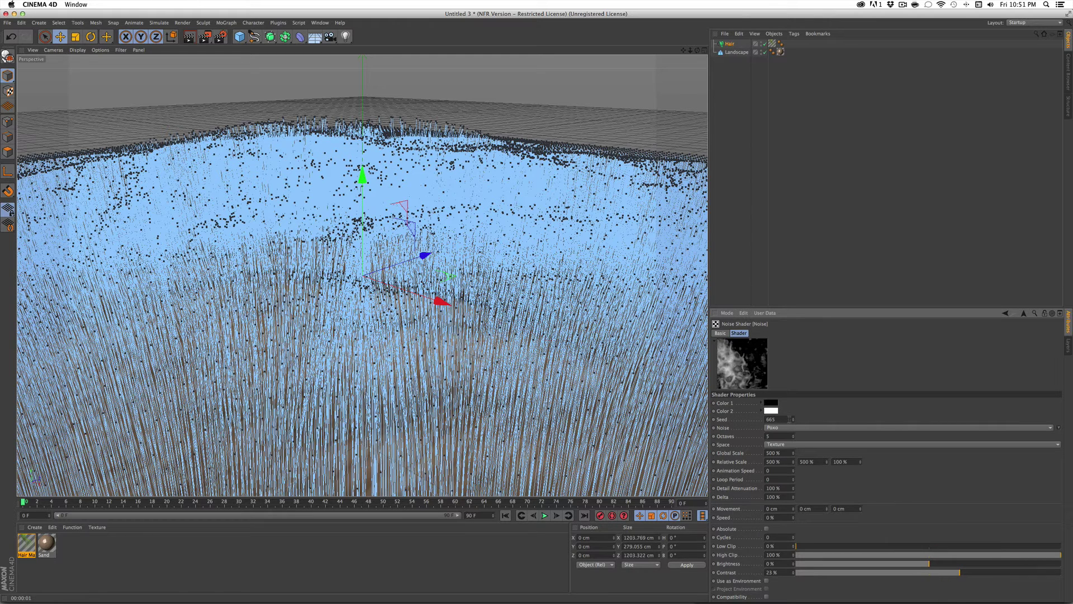
pyautogui.click(793, 418)
pyautogui.click(794, 418)
pyautogui.click(793, 418)
pyautogui.click(793, 419)
pyautogui.click(793, 418)
pyautogui.click(793, 418)
pyautogui.click(793, 418)
pyautogui.click(793, 418)
pyautogui.click(793, 418)
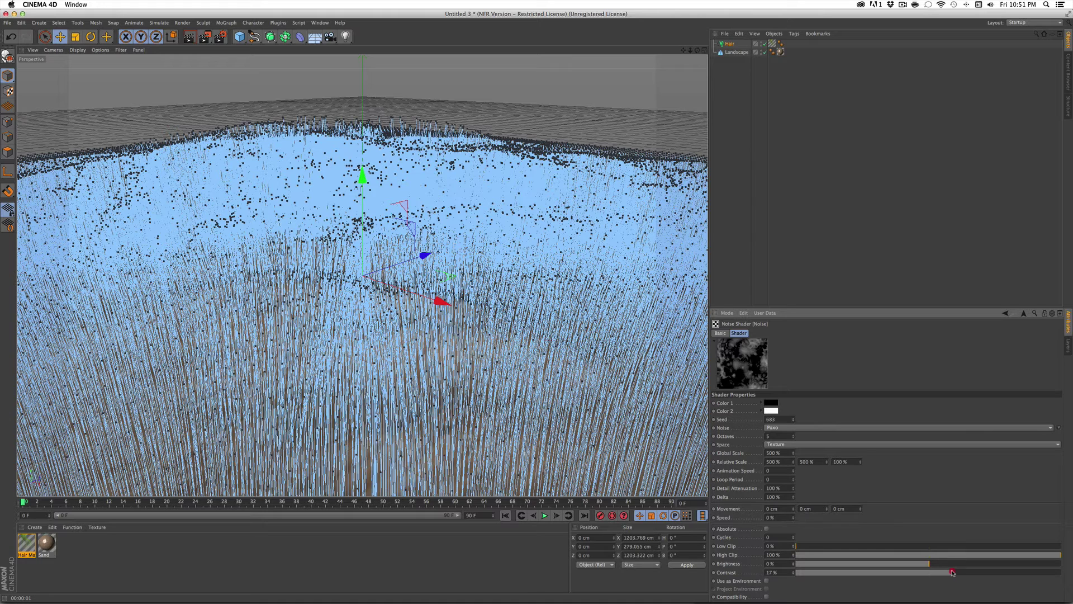
# Set the density noise contrast to 34% and raise its brightness to about 7%
pyautogui.click(974, 573)
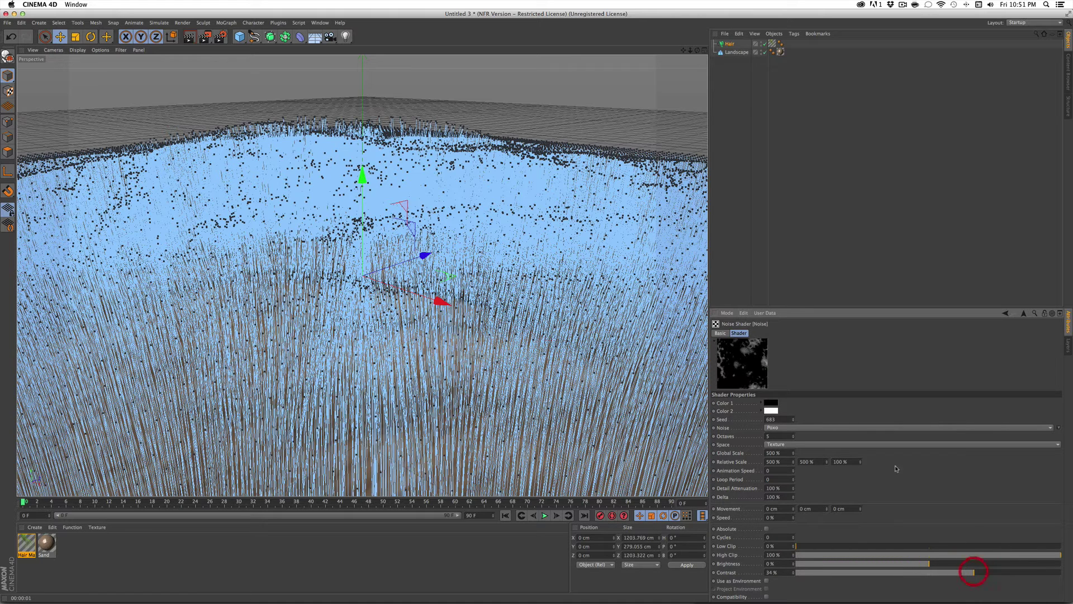
pyautogui.click(946, 565)
pyautogui.click(934, 564)
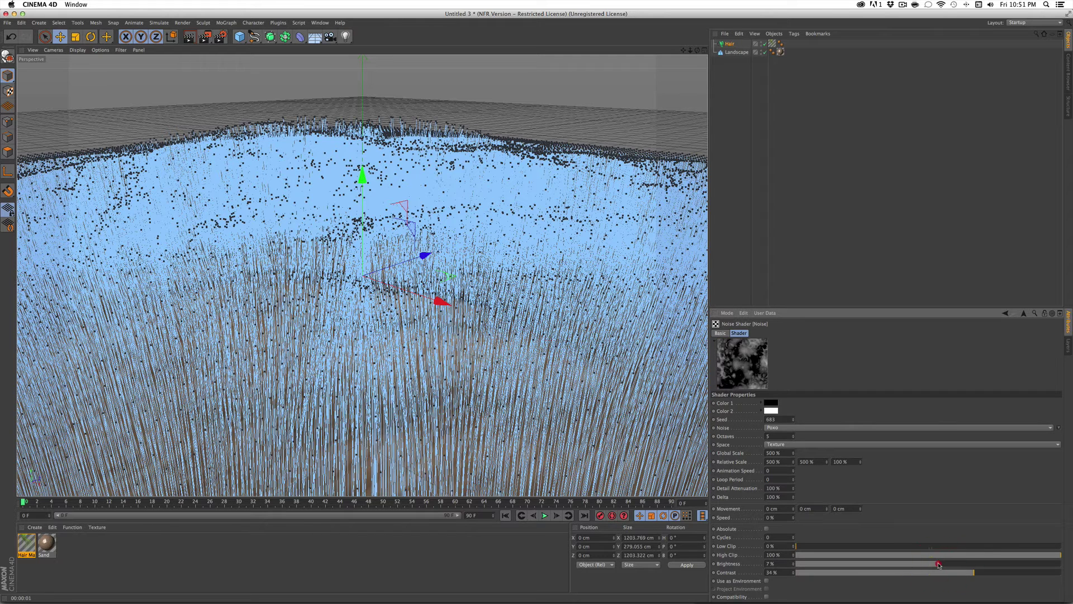
# Lower the density noise brightness to 2%, change its seed to 685 and render the view to check the grass patches
pyautogui.click(937, 565)
pyautogui.click(934, 565)
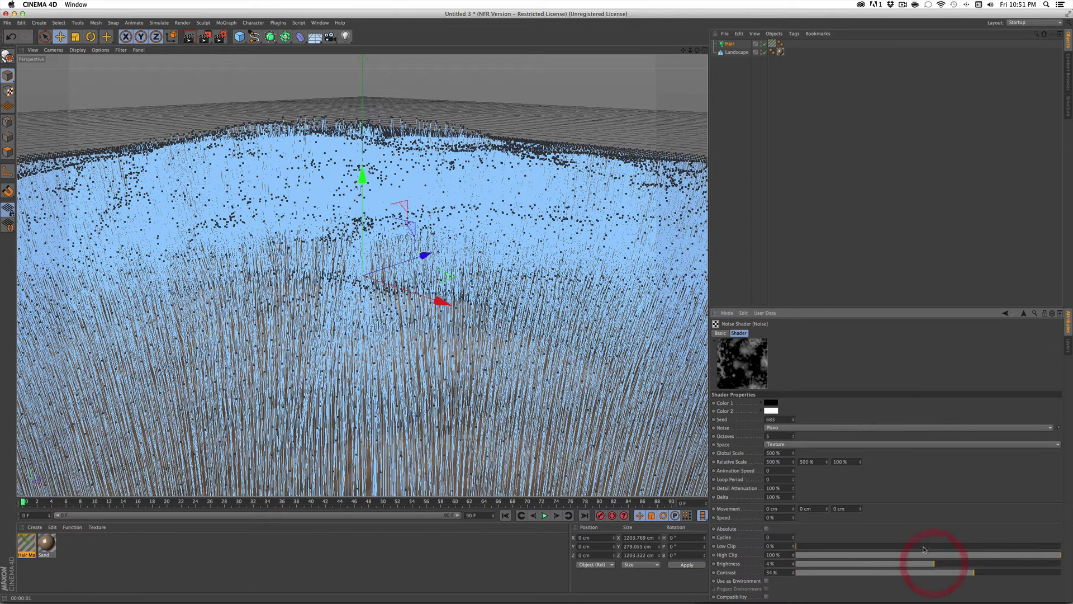
pyautogui.click(932, 564)
pyautogui.click(793, 418)
pyautogui.click(793, 418)
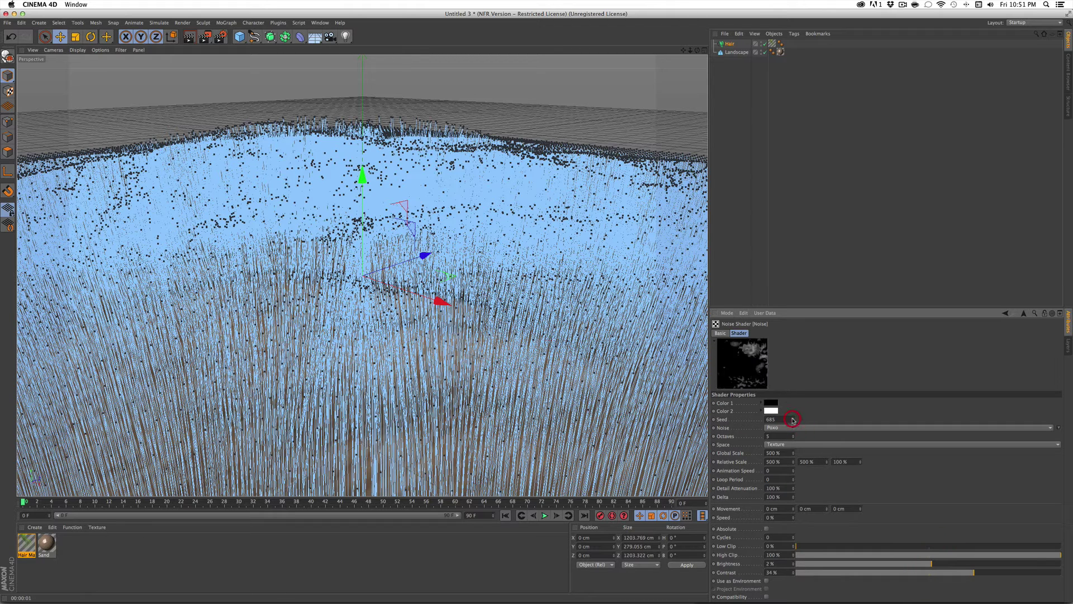
pyautogui.press('super+r')
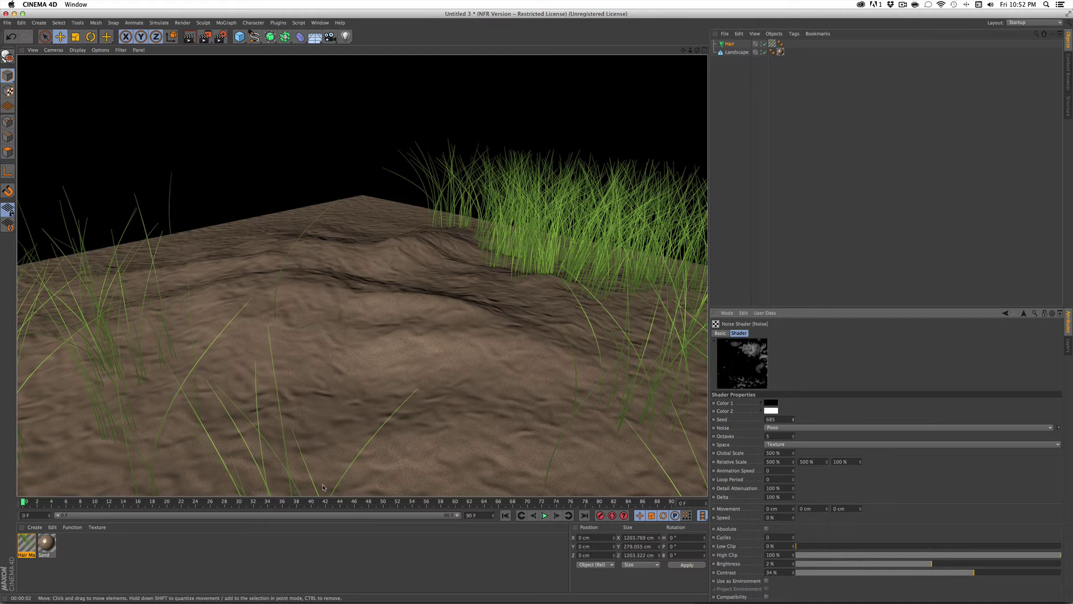
# Enable Bend in the hair material with Bend 90%, Variation 20% and Amount about 46%
pyautogui.doubleClick(26, 543)
pyautogui.click(630, 280)
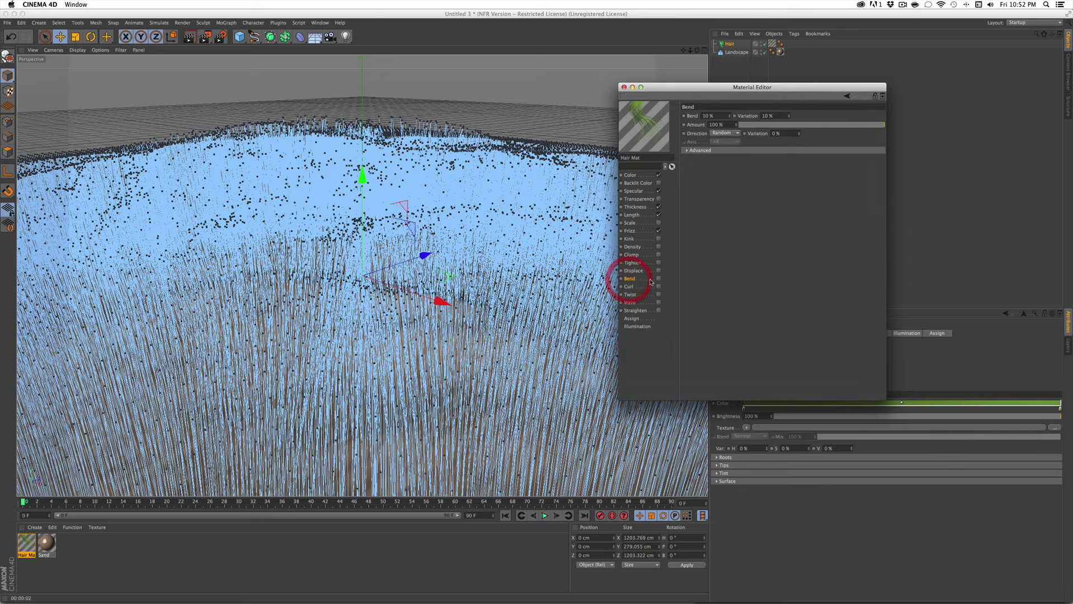
pyautogui.click(658, 278)
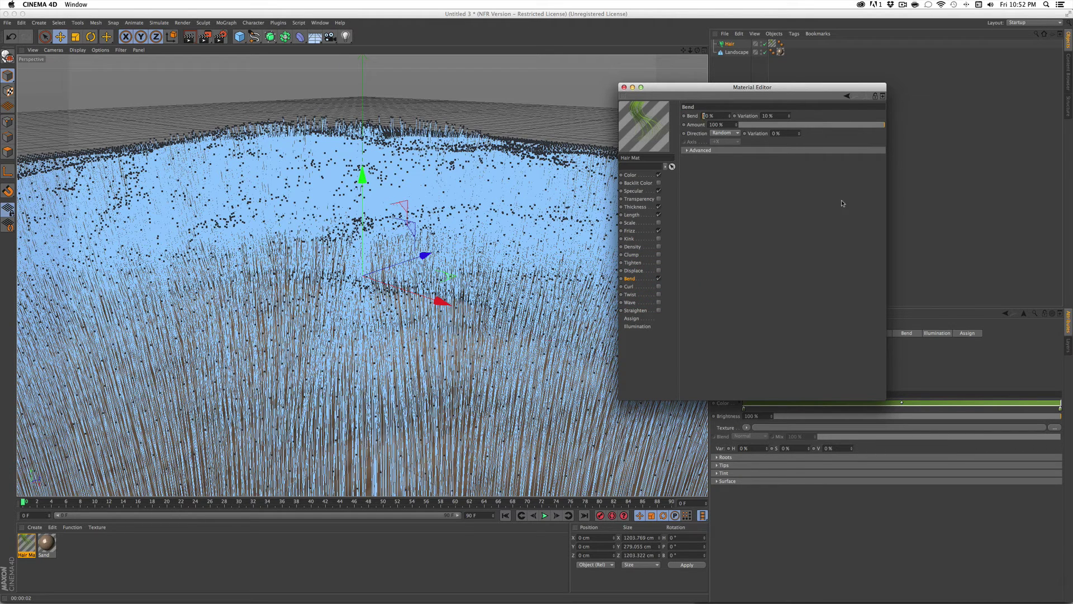
pyautogui.write('9')
pyautogui.press('Return')
pyautogui.click(761, 115)
pyautogui.write('2')
pyautogui.moveTo(882, 124); pyautogui.dragTo(806, 125)
# Set the hair bend direction to World with a direction variation of 25%
pyautogui.click(721, 134)
pyautogui.click(728, 142)
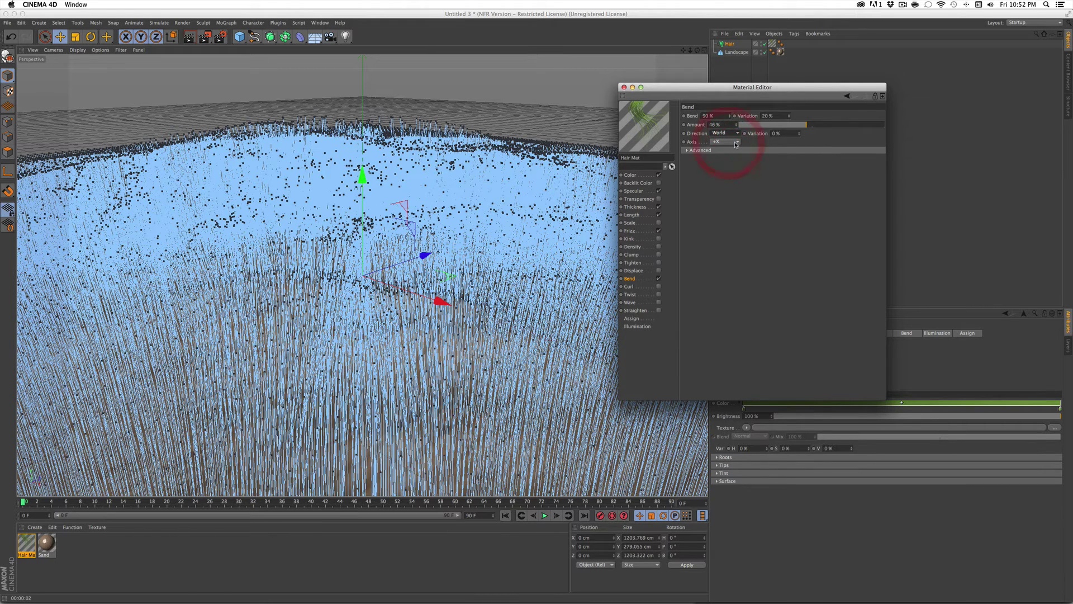
pyautogui.click(775, 134)
pyautogui.write('2')
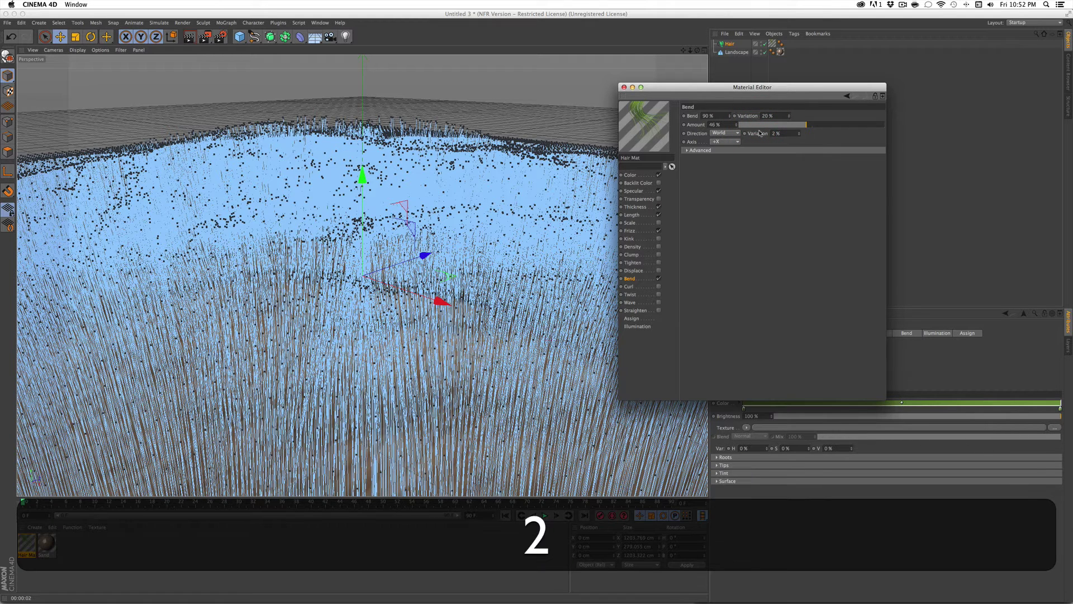
pyautogui.write('5')
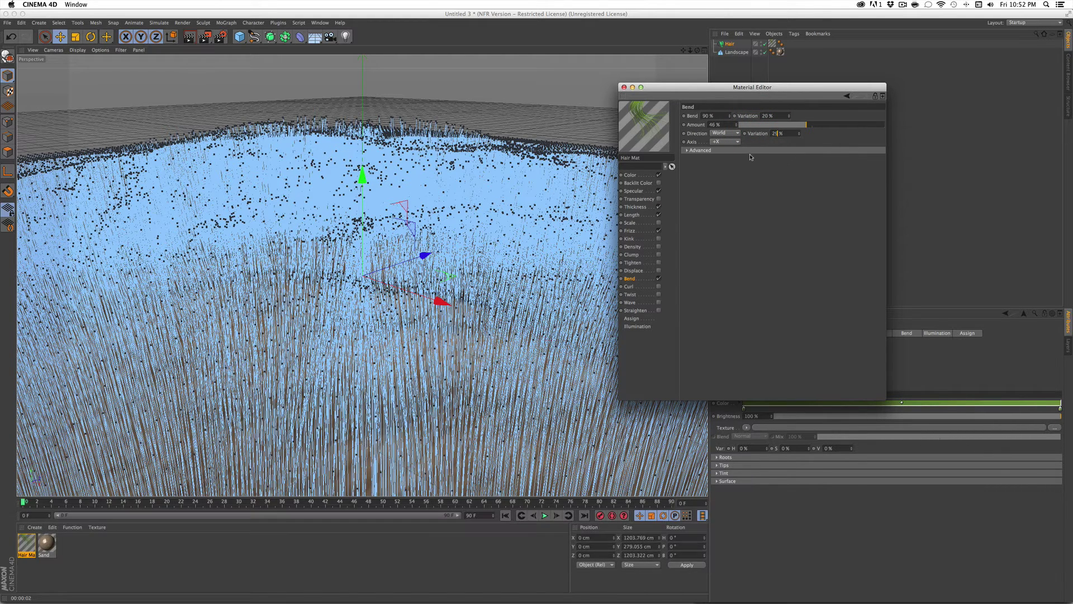
# Set the bend axis to Texture and load a Noise shader into its texture
pyautogui.click(721, 143)
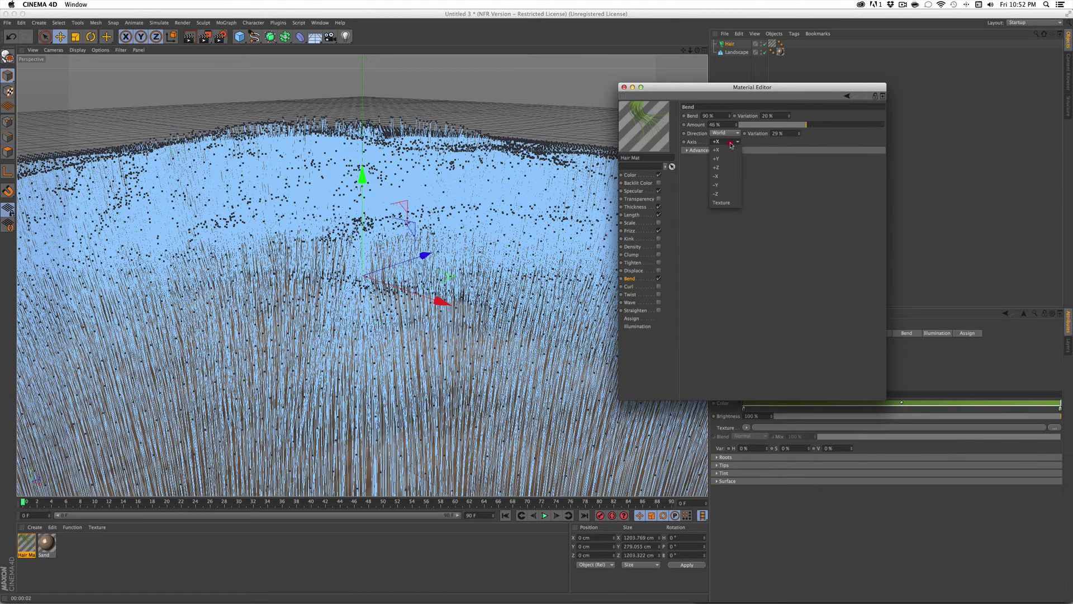
pyautogui.click(724, 203)
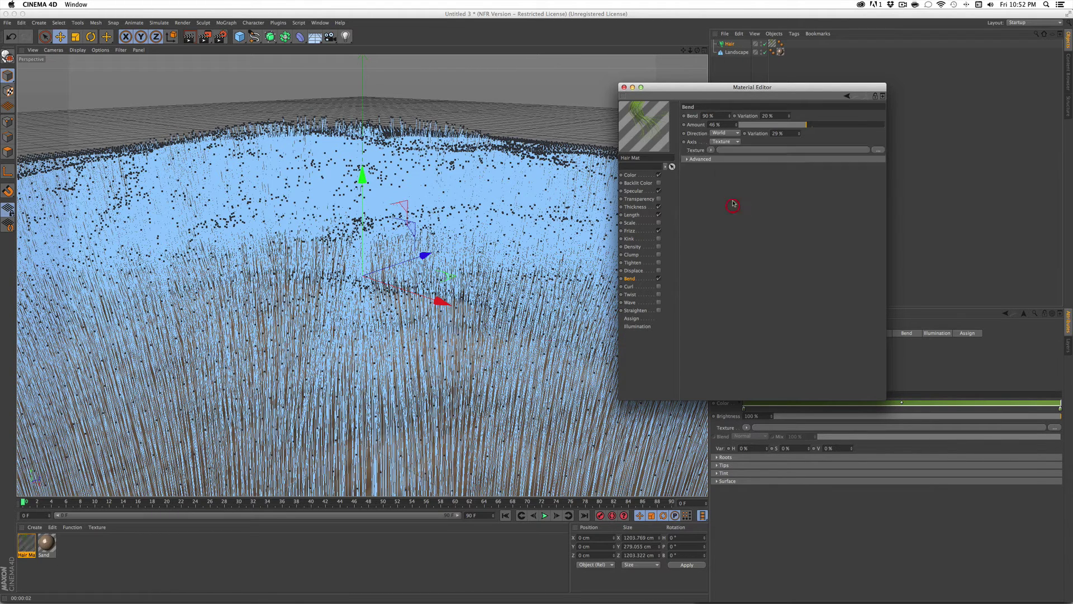
pyautogui.click(711, 151)
pyautogui.click(727, 249)
# Set the bend shader's noise type to Fire and its seed to 670, checking the grass with a viewport render
pyautogui.click(717, 166)
pyautogui.click(760, 199)
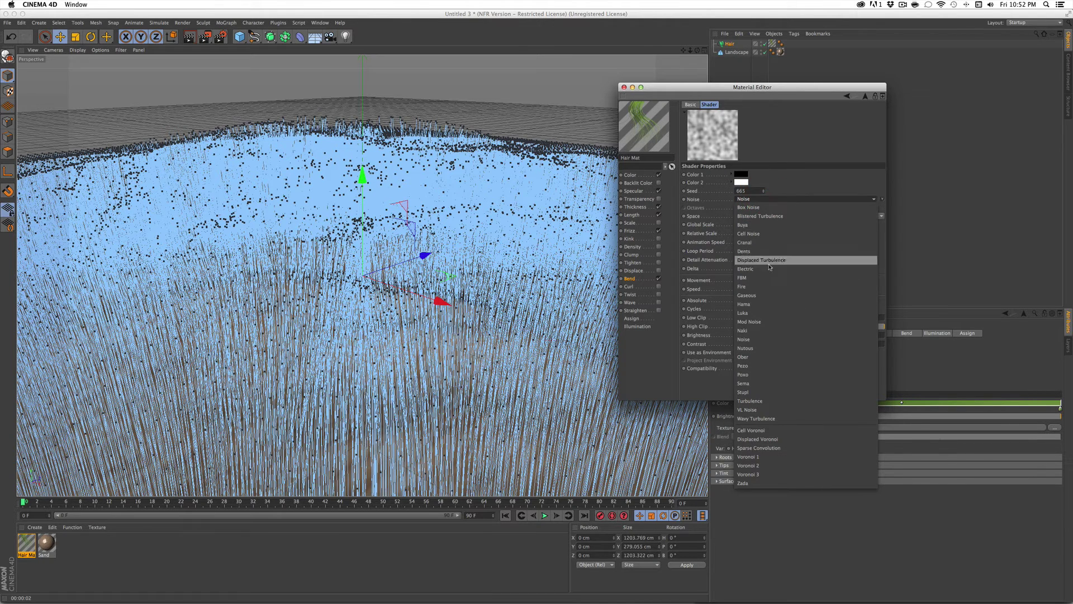
pyautogui.click(775, 288)
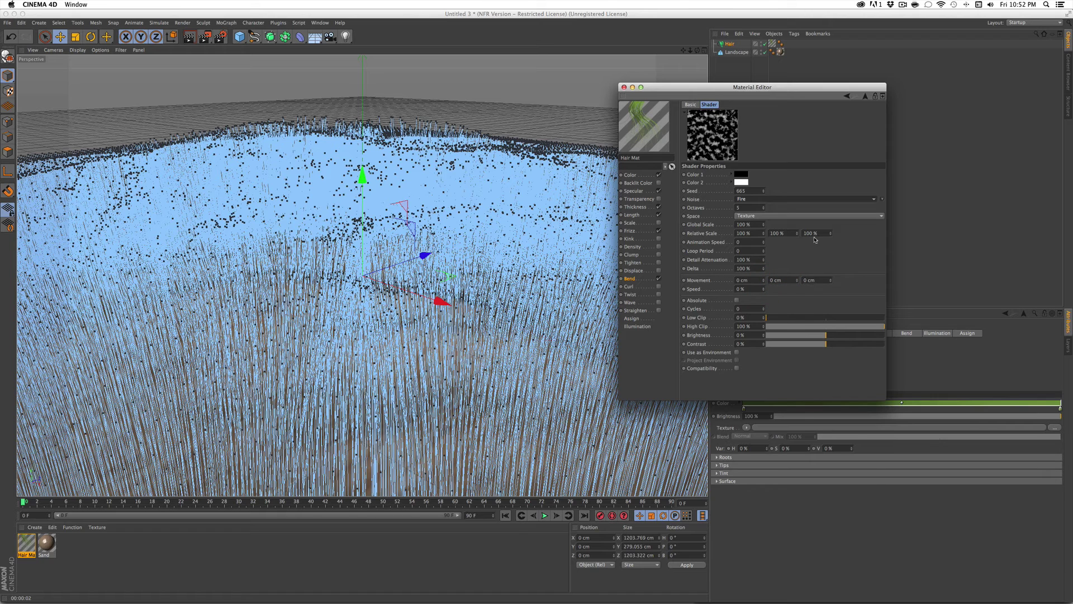
pyautogui.press('super+r')
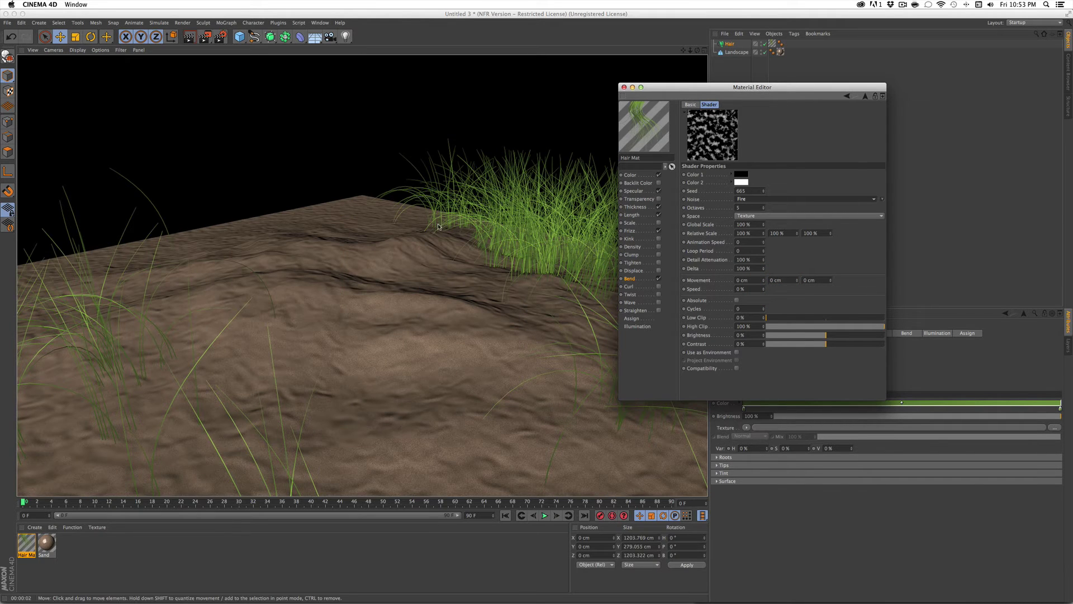
pyautogui.moveTo(727, 87); pyautogui.dragTo(849, 80)
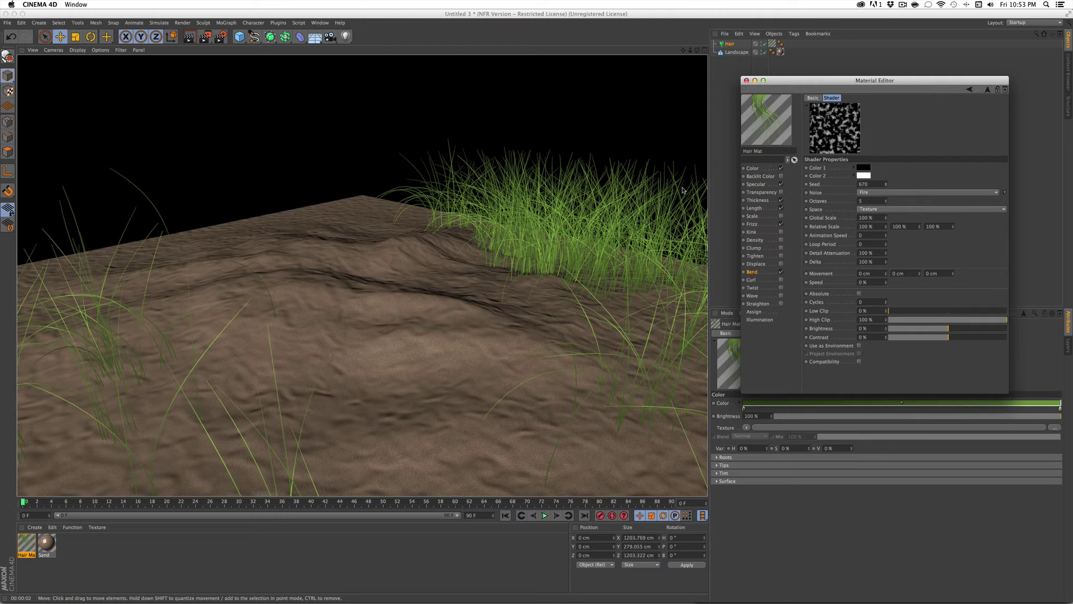
# Enable the Scale channel of the hair material and set its variation to 70%
pyautogui.click(753, 217)
pyautogui.click(781, 216)
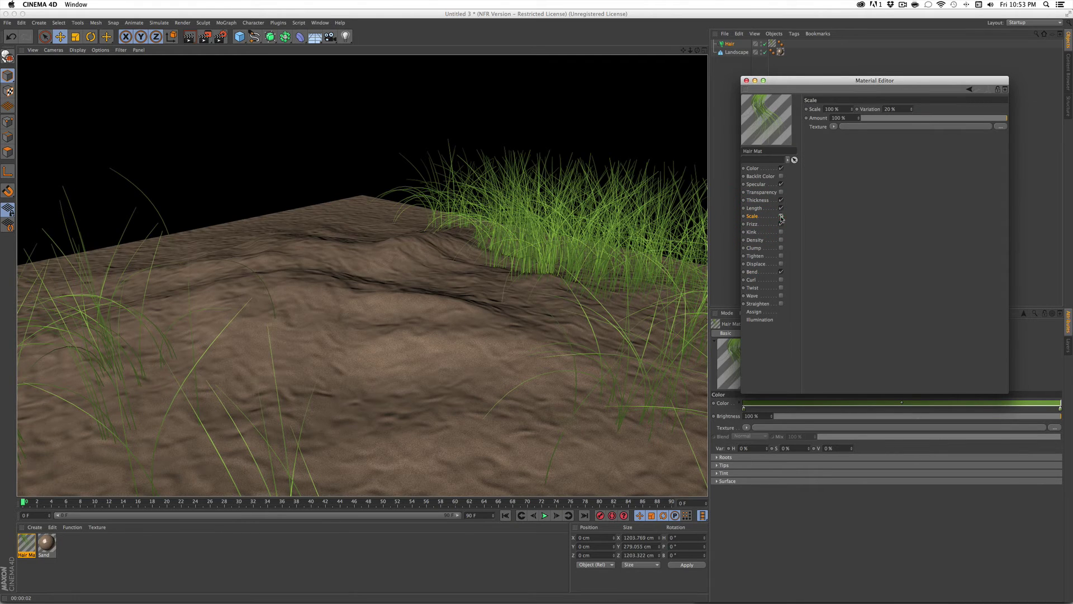
pyautogui.click(780, 224)
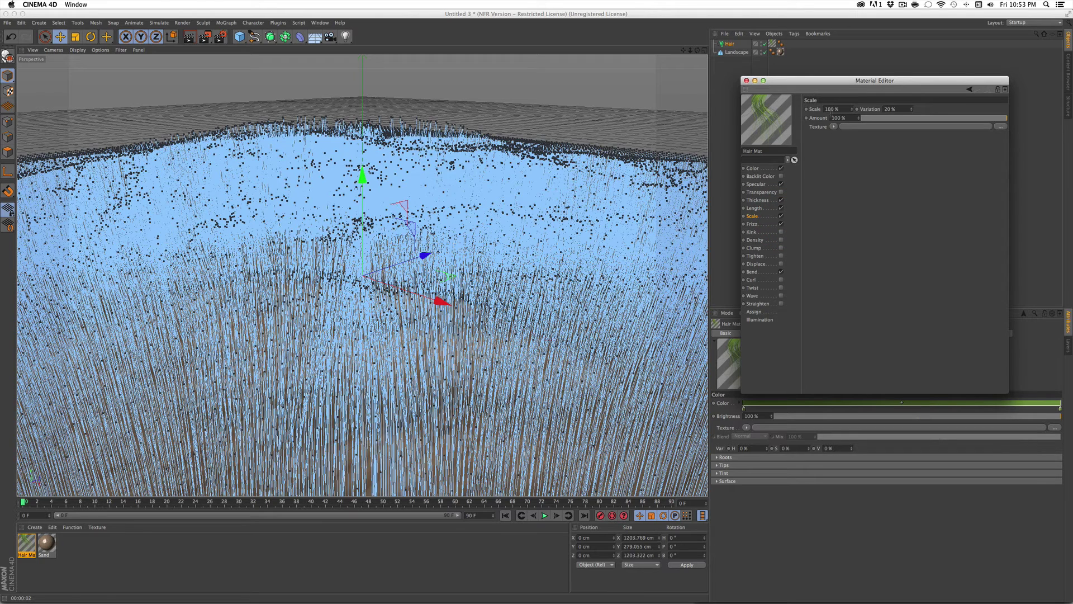
pyautogui.click(887, 109)
pyautogui.write('7')
pyautogui.click(916, 159)
# Load a Noise shader of type Fire into the Scale texture, with brightness about 10% and contrast about 36%
pyautogui.click(833, 126)
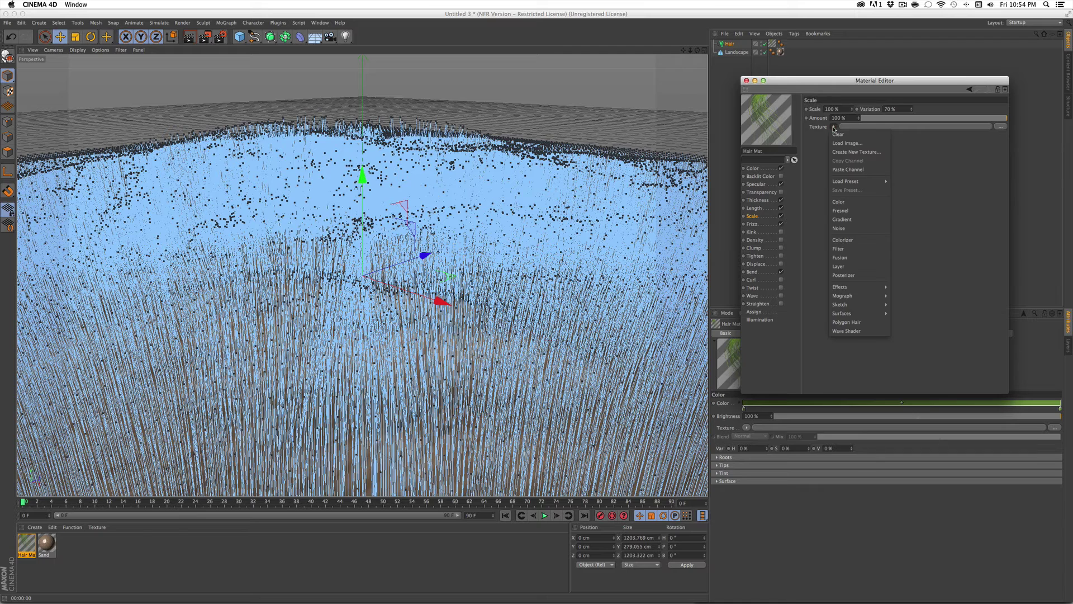
pyautogui.click(852, 231)
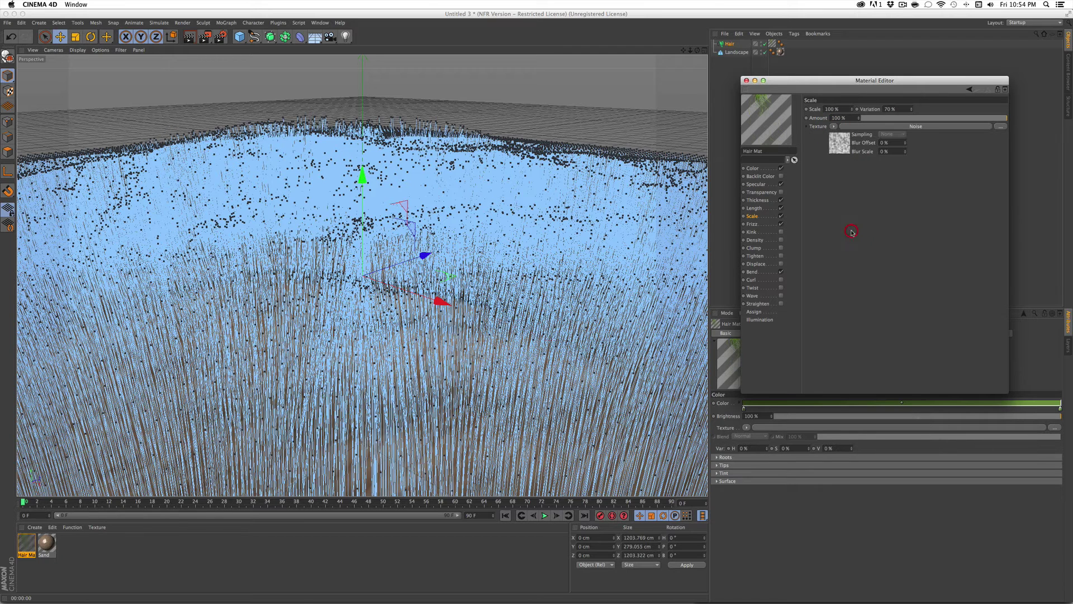
pyautogui.click(838, 150)
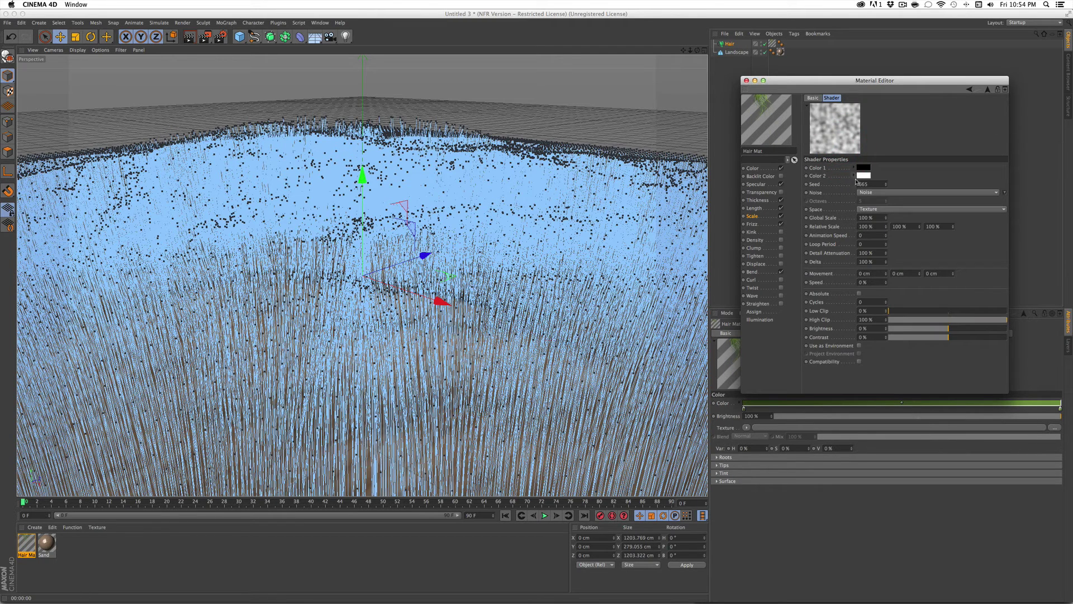
pyautogui.click(877, 193)
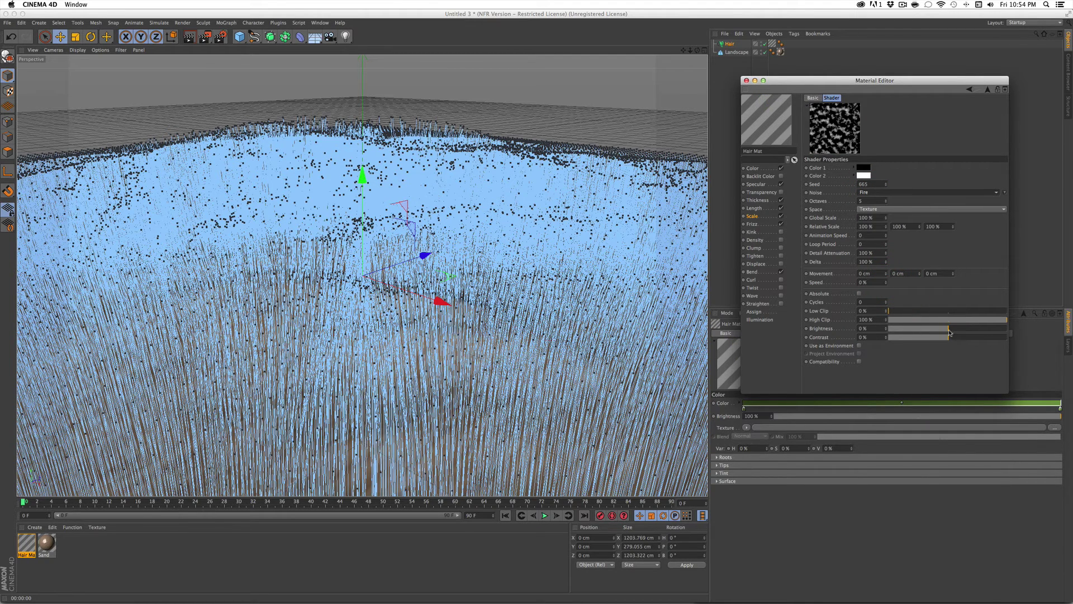
pyautogui.moveTo(949, 338)
pyautogui.mouseDown()
pyautogui.moveTo(970, 337)
pyautogui.moveTo(953, 328)
pyautogui.mouseUp()
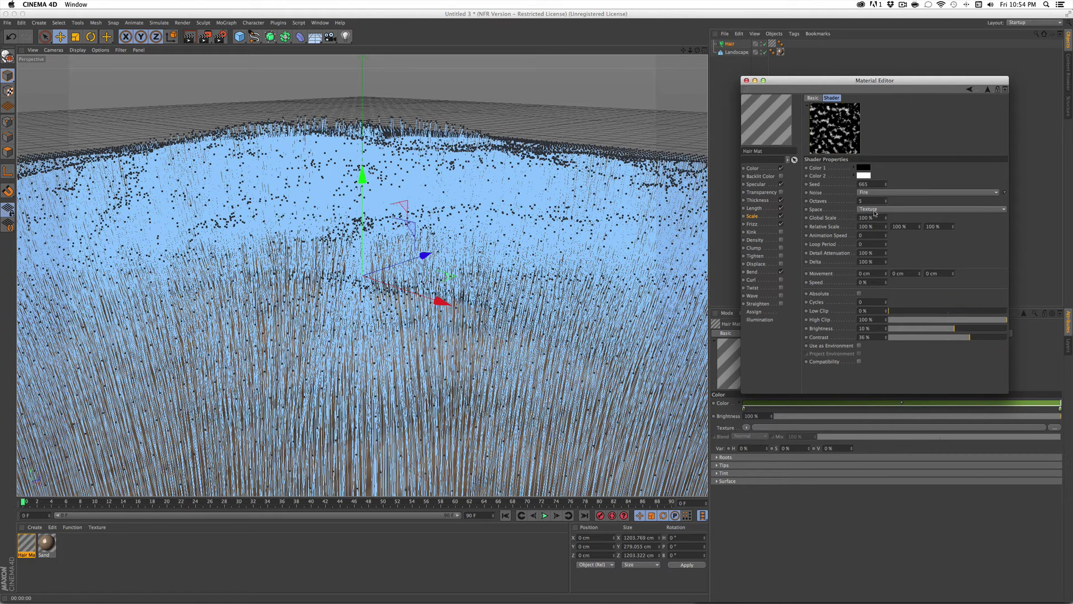
# Set the scale noise's Global Scale and first two Relative Scale values to 200% each, and render the view
pyautogui.click(851, 217)
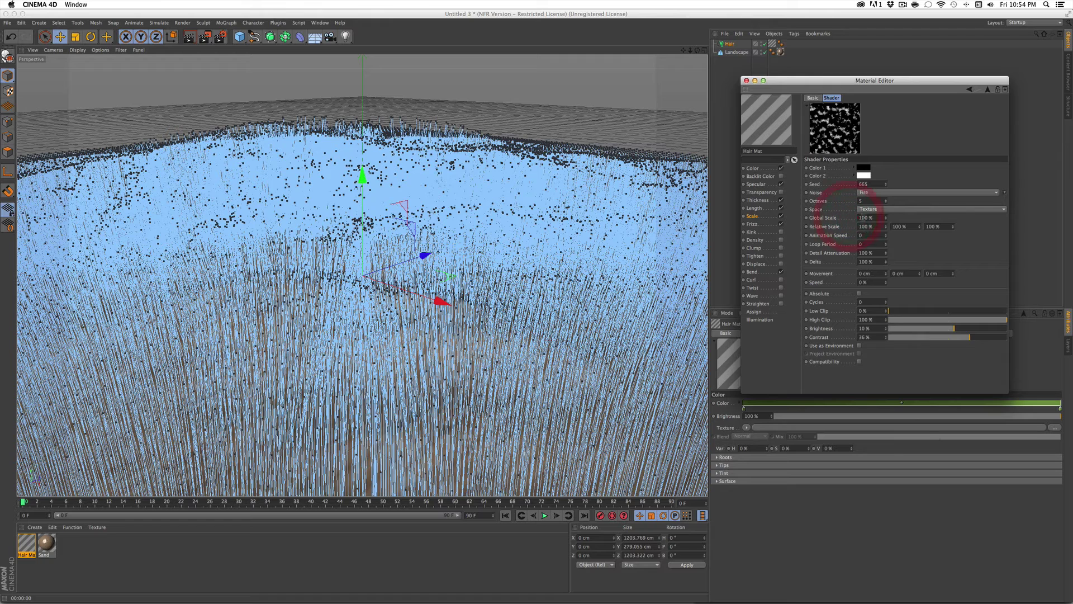
pyautogui.write('2')
pyautogui.moveTo(861, 227); pyautogui.dragTo(856, 226)
pyautogui.write('2')
pyautogui.click(862, 217)
pyautogui.write('0')
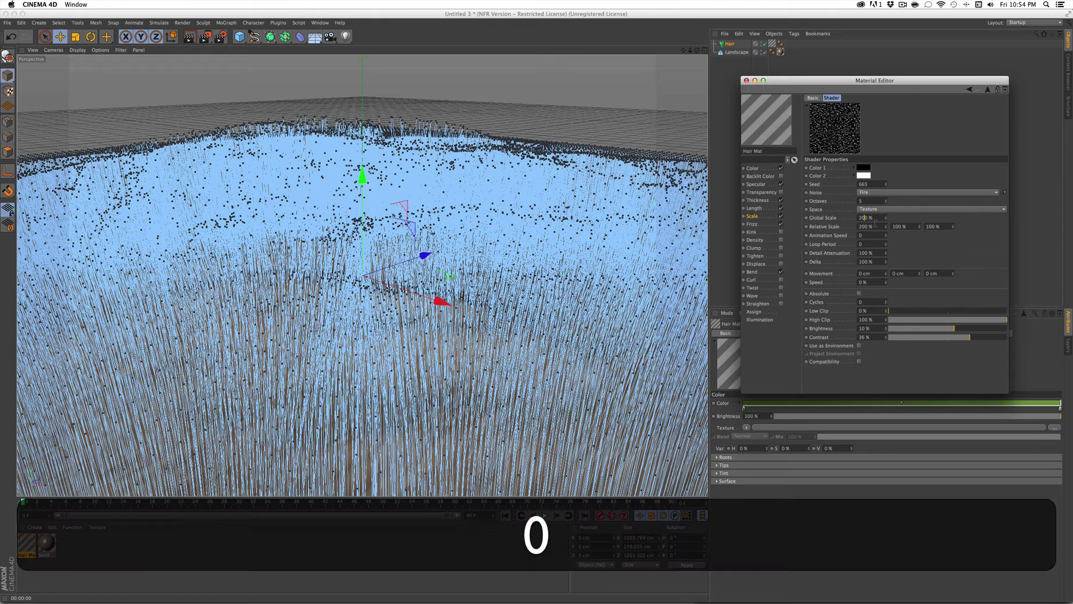
pyautogui.moveTo(896, 227); pyautogui.dragTo(878, 231)
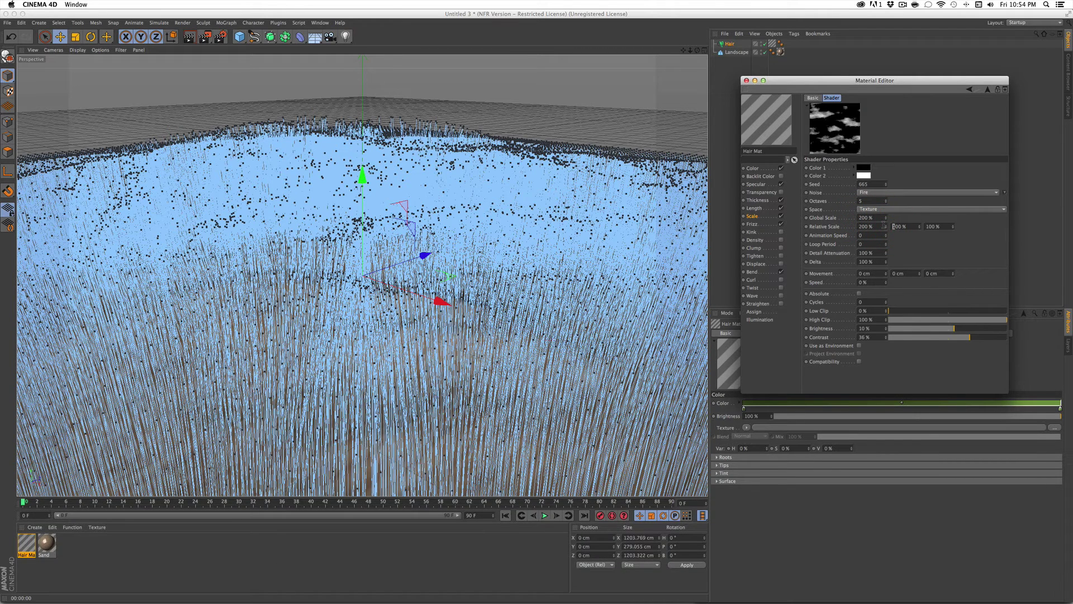
pyautogui.write('2')
pyautogui.click(926, 253)
pyautogui.press('super+r')
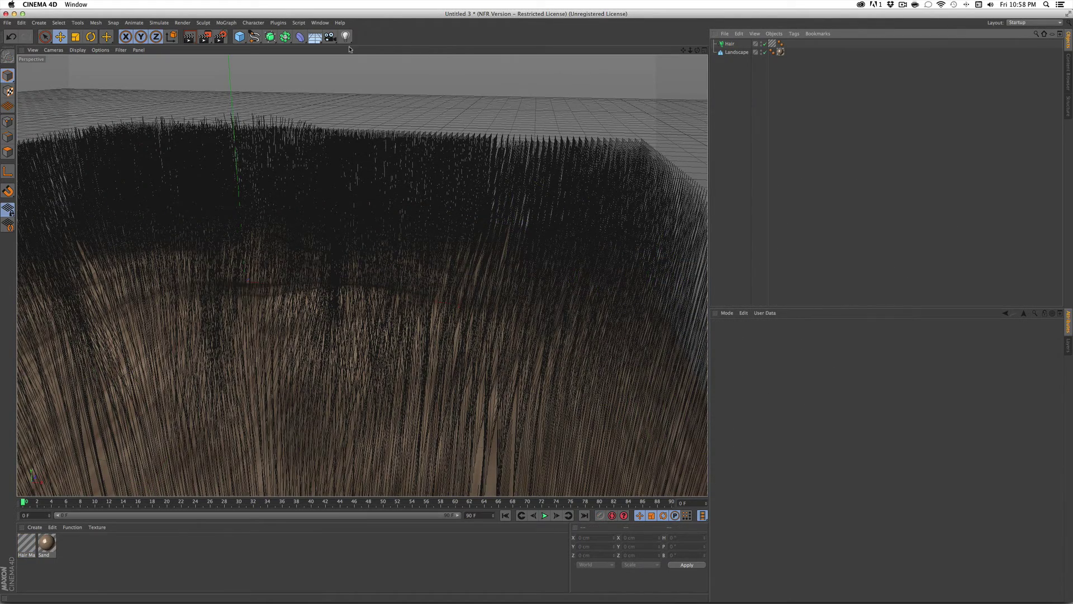
# Add a Physical Sky to the scene and set its city to Chicago, IL, USA
pyautogui.click(315, 38)
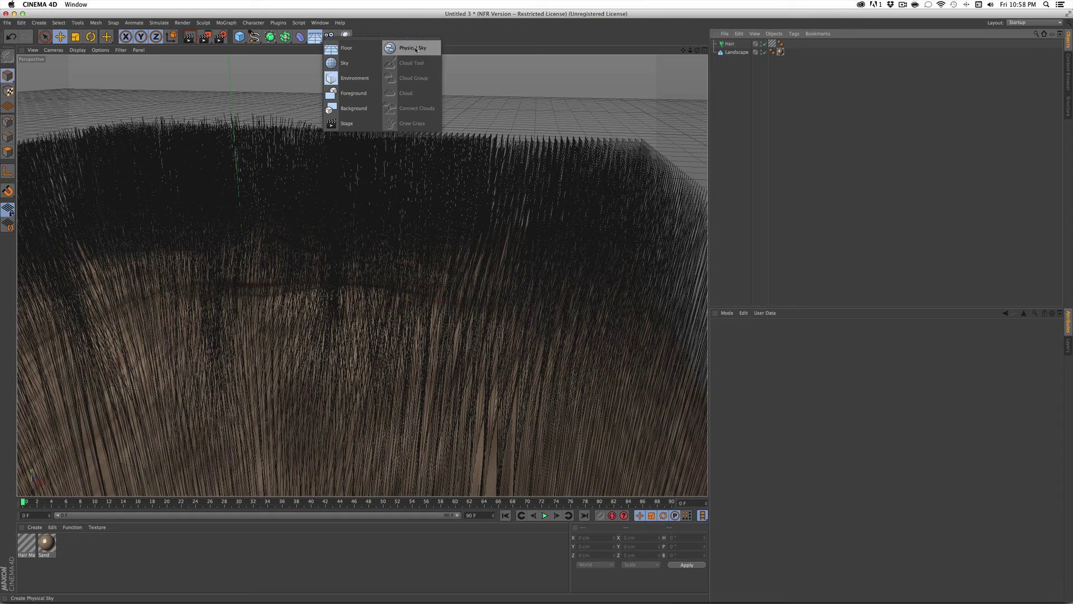
pyautogui.click(415, 49)
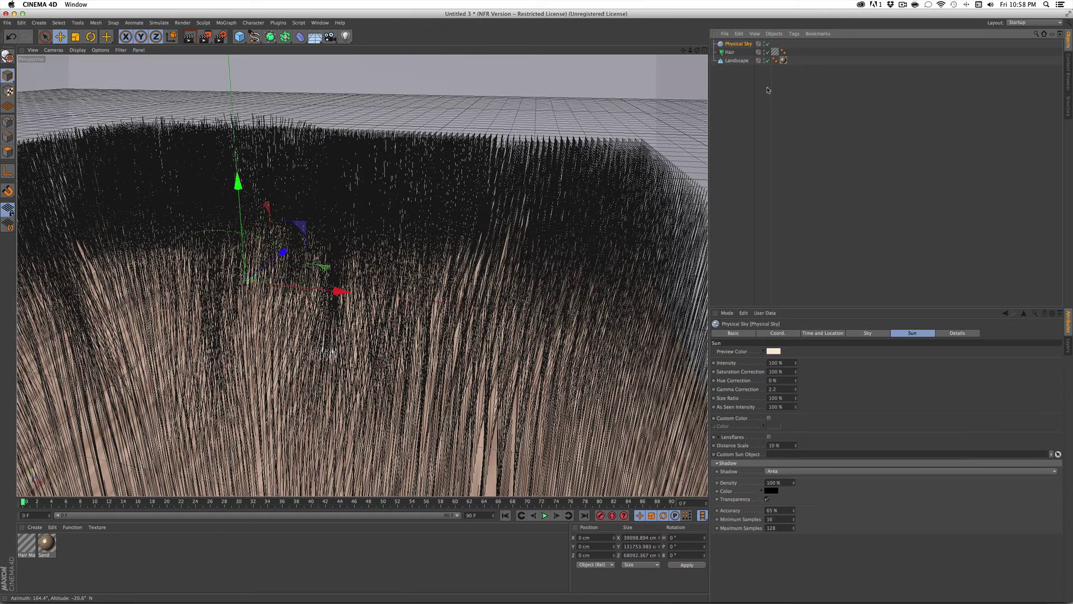
pyautogui.click(813, 333)
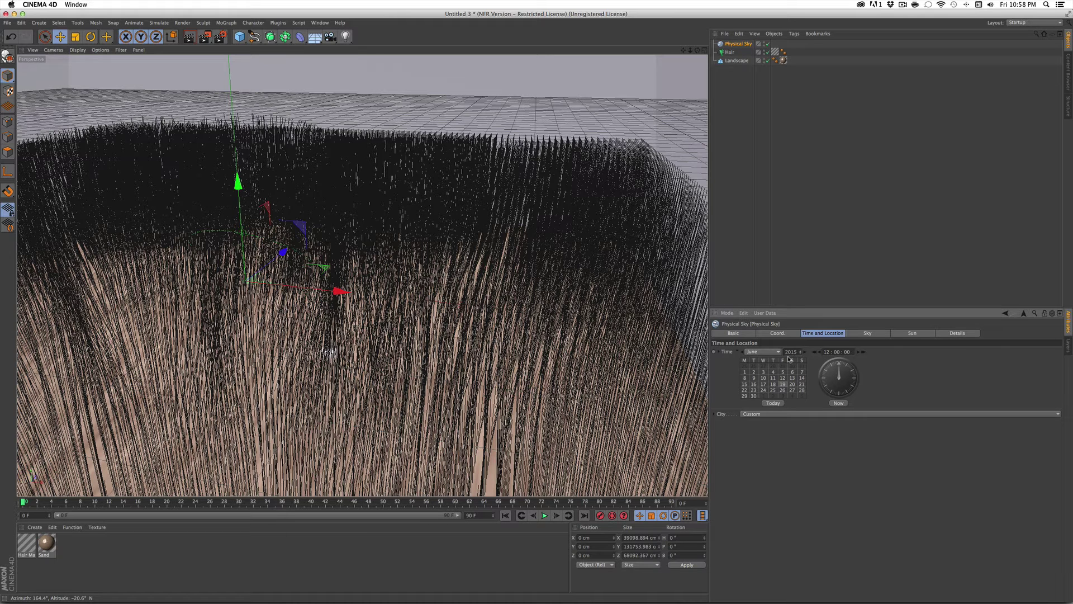
pyautogui.click(754, 414)
pyautogui.moveTo(760, 478)
pyautogui.moveTo(796, 487)
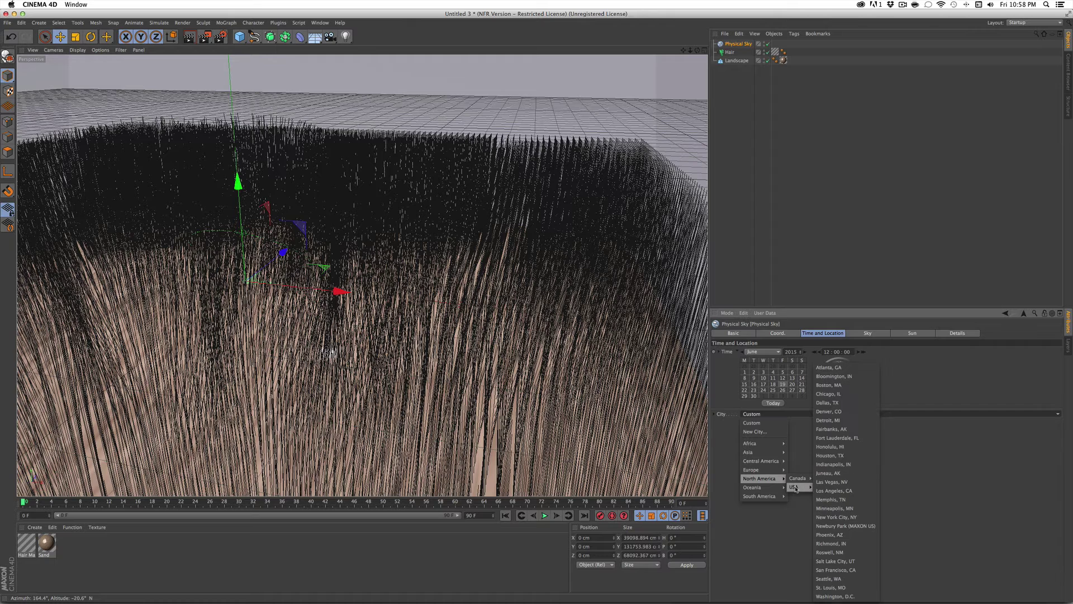
pyautogui.click(837, 394)
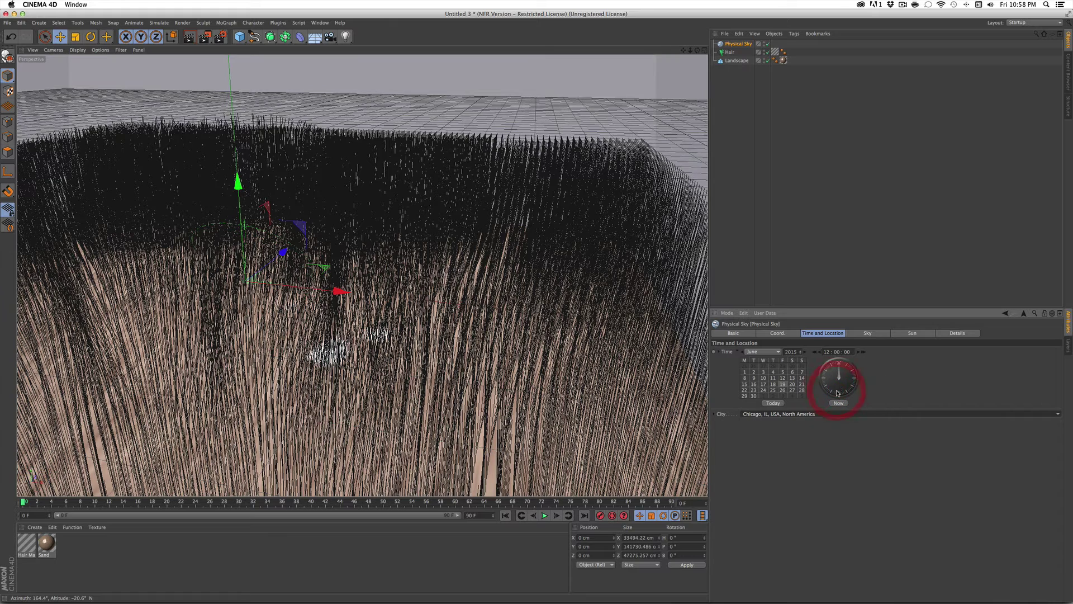
# Set the physical sky's time of day to 19:30 for evening light
pyautogui.click(828, 352)
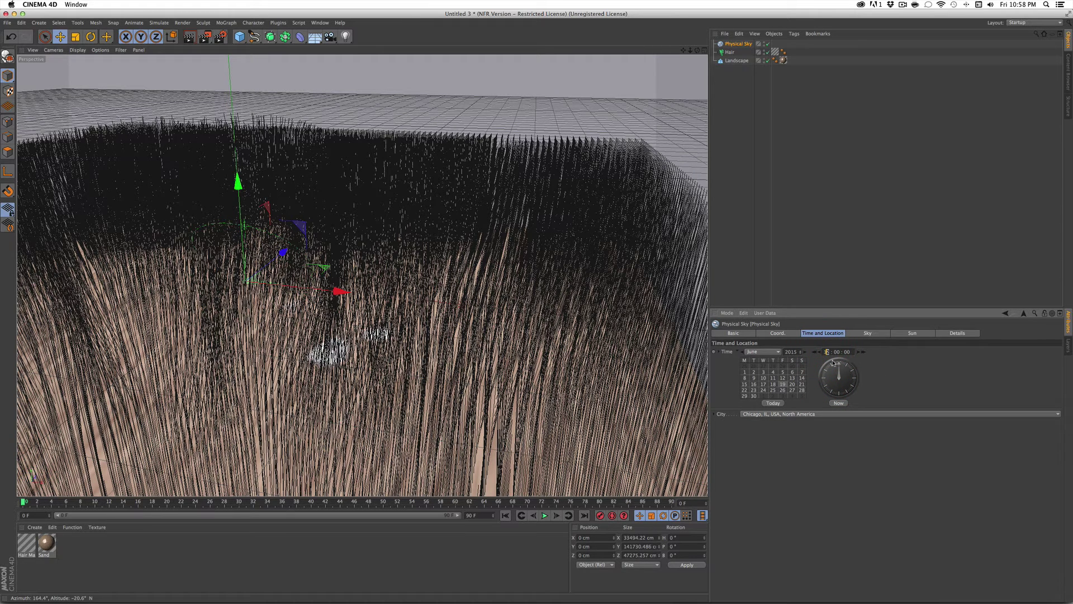
pyautogui.write('9')
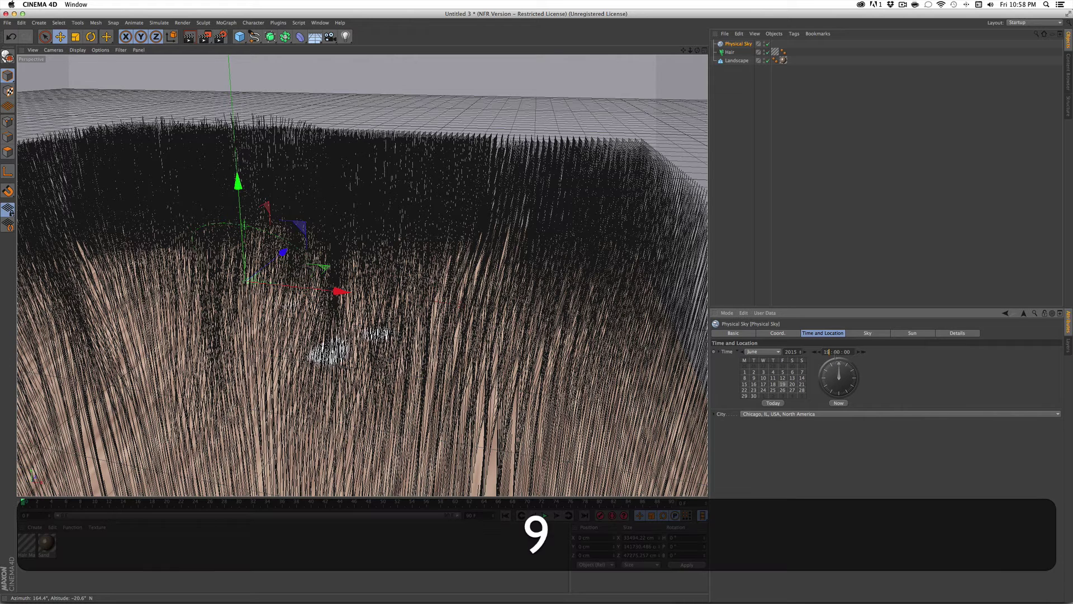
pyautogui.click(836, 352)
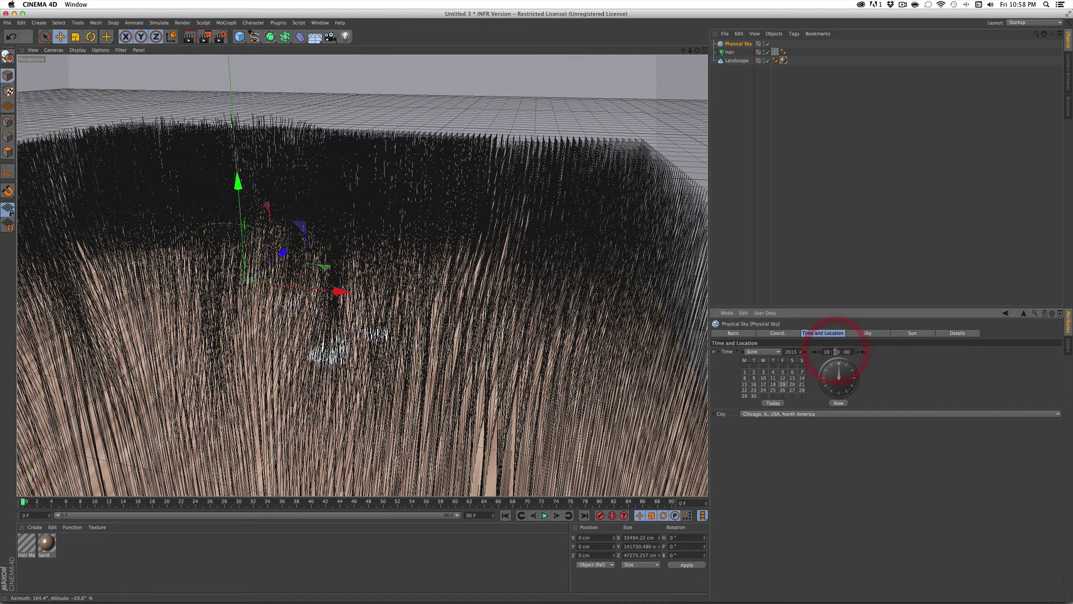
pyautogui.write('3')
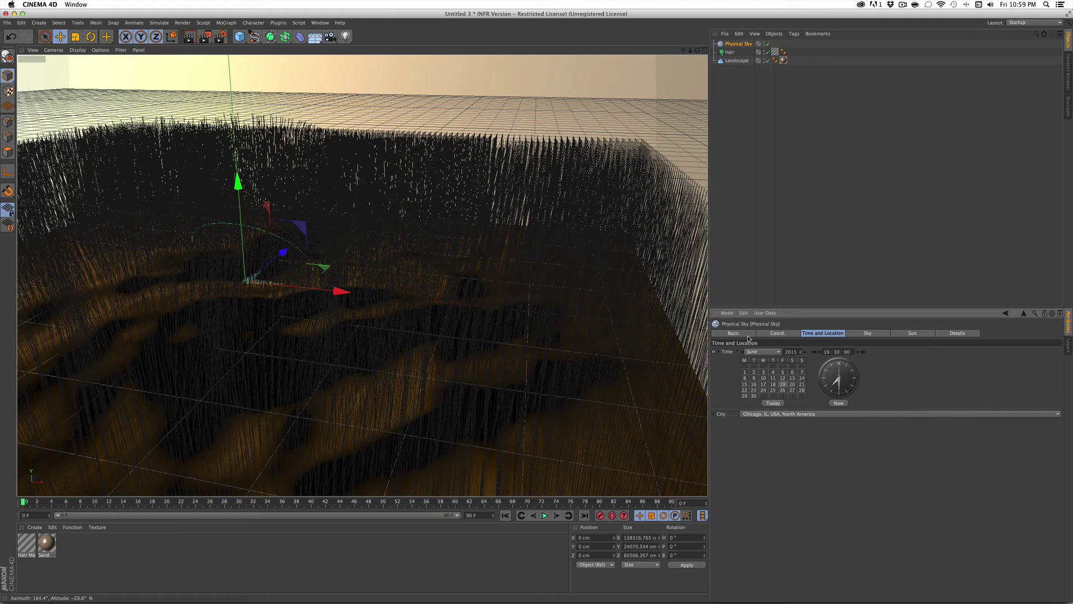
# Move the physical sky's time one hour earlier, to 18:30
pyautogui.click(827, 352)
pyautogui.write('8')
pyautogui.click(877, 363)
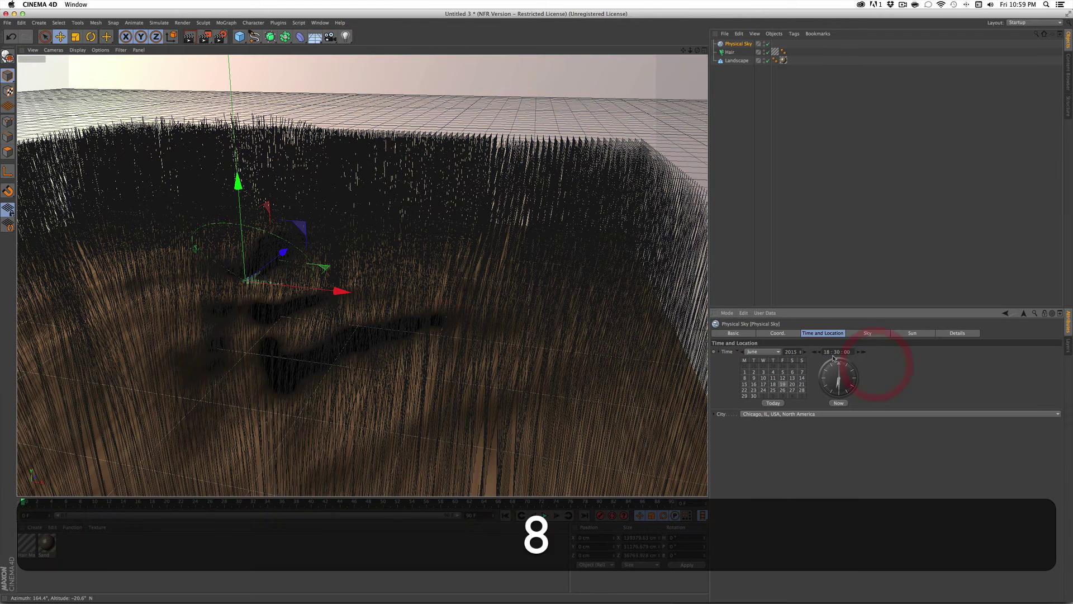
# Render the view with the evening light, and enable Atmosphere and Clouds on the Physical Sky
pyautogui.press('super+r')
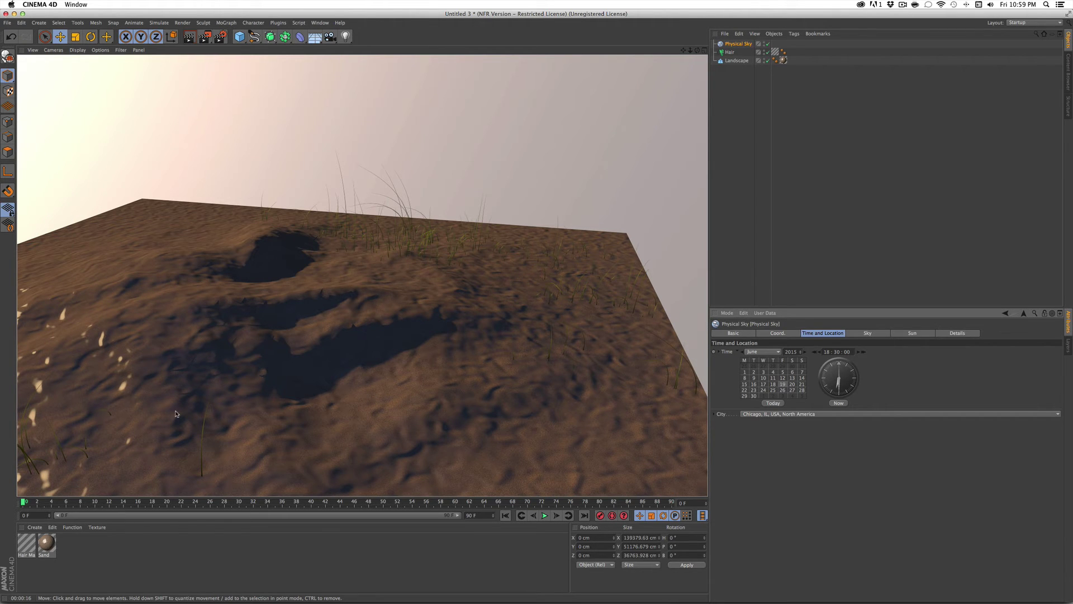
pyautogui.click(867, 334)
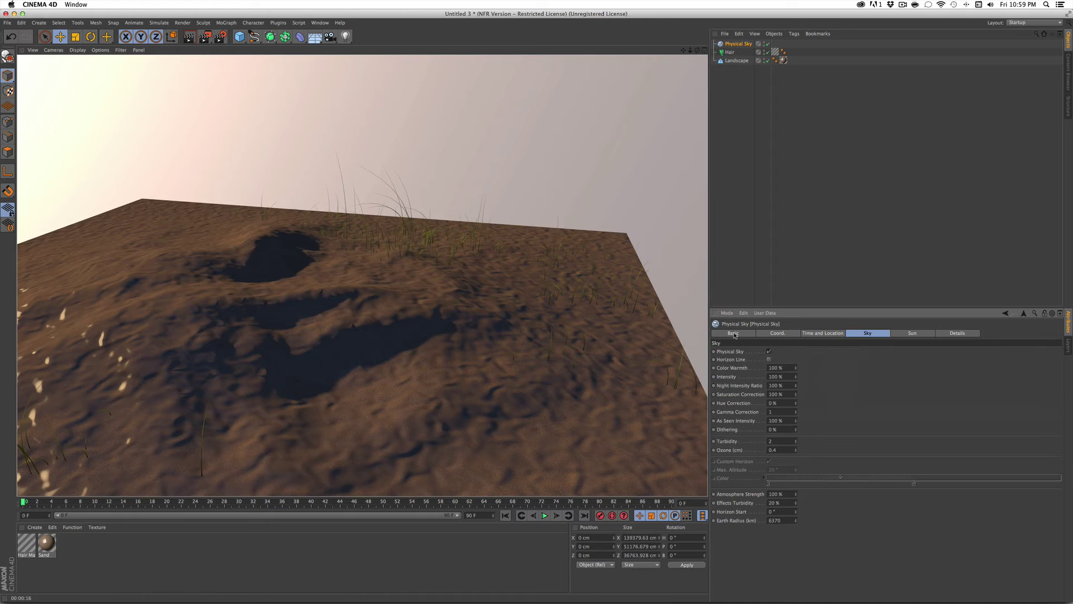
pyautogui.click(733, 334)
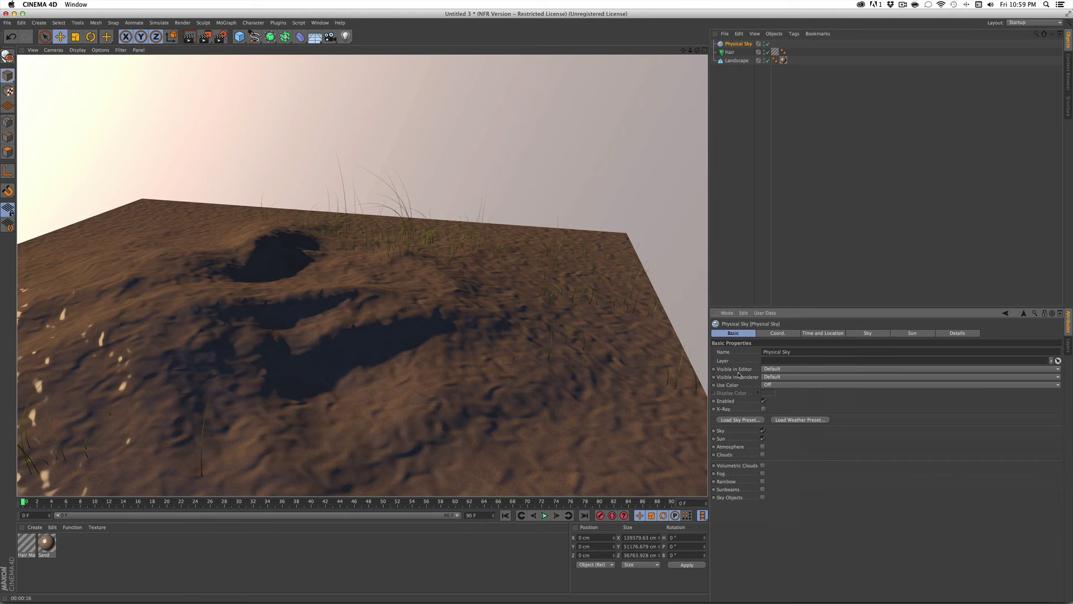
pyautogui.click(763, 446)
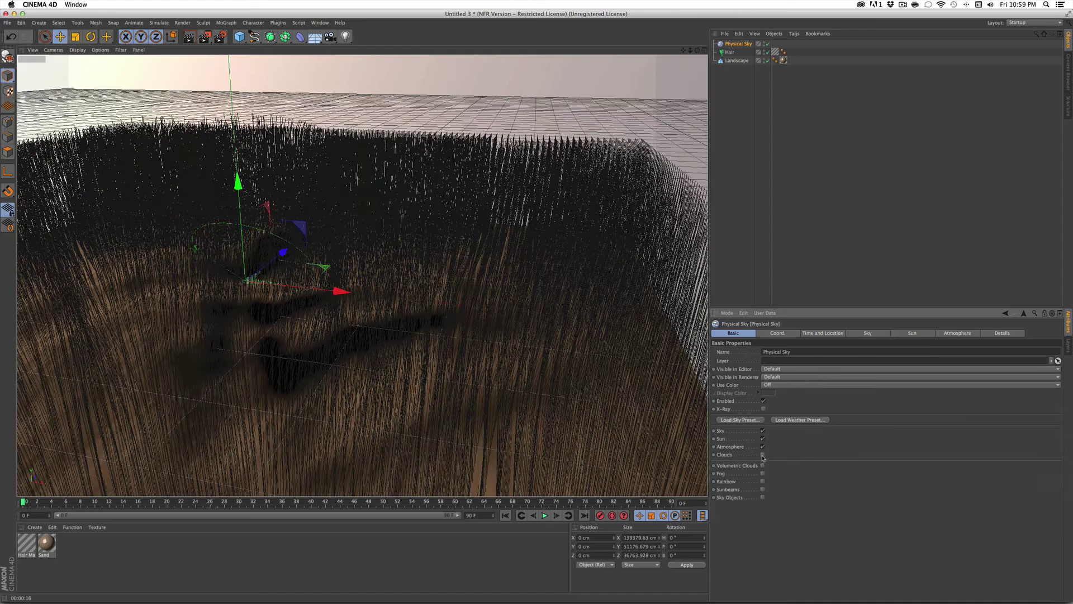
pyautogui.click(763, 454)
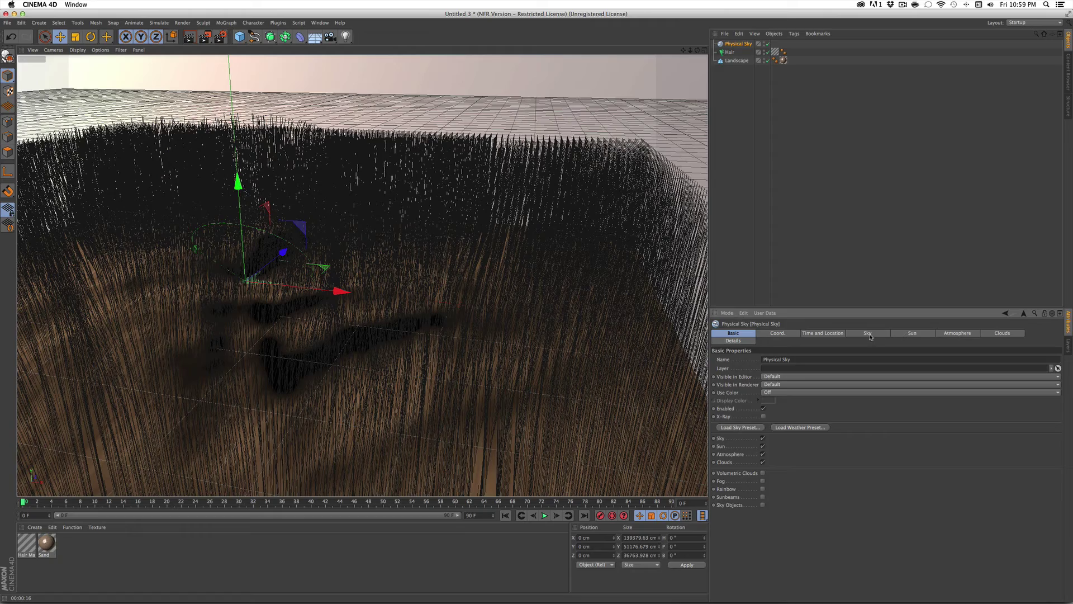
# Render the dune from a low, near-ground viewpoint with the cloudy sky filling most of the view
pyautogui.click(823, 334)
pyautogui.moveTo(698, 50)
pyautogui.mouseDown()
pyautogui.moveTo(691, 23)
pyautogui.moveTo(675, 50)
pyautogui.moveTo(697, 49)
pyautogui.mouseUp()
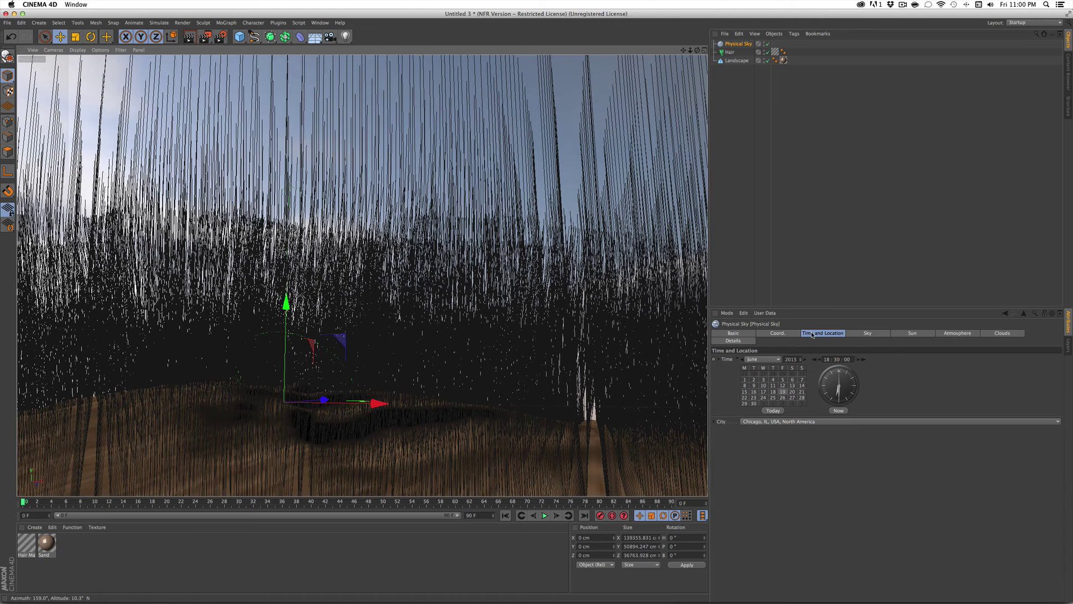
pyautogui.press('super+r')
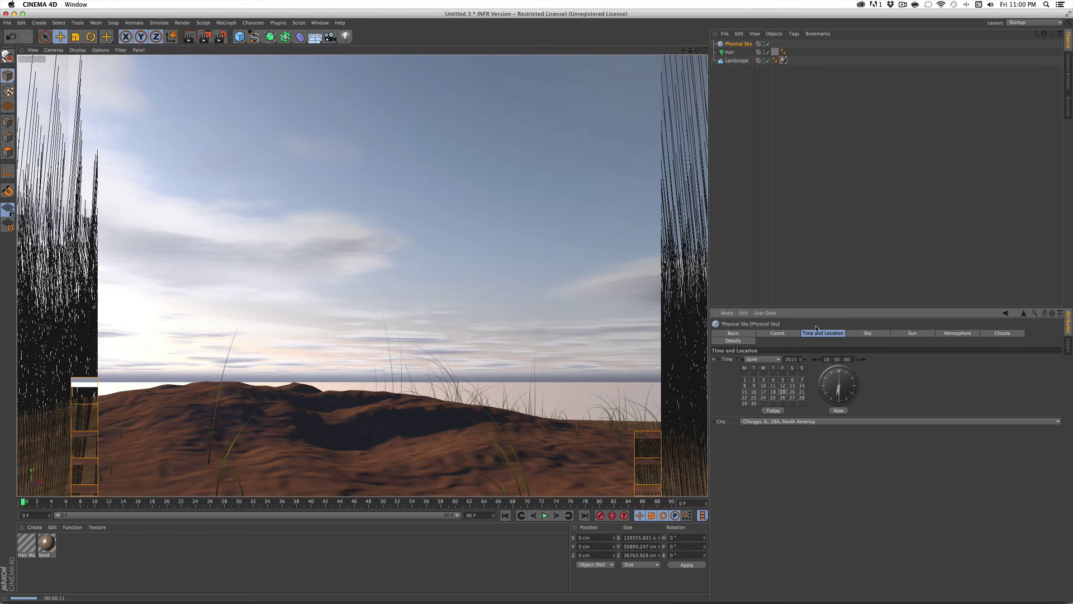
# Try the fiery red-orange sky preset, and load the dusky grey preset with orange clouds in its place
pyautogui.click(910, 333)
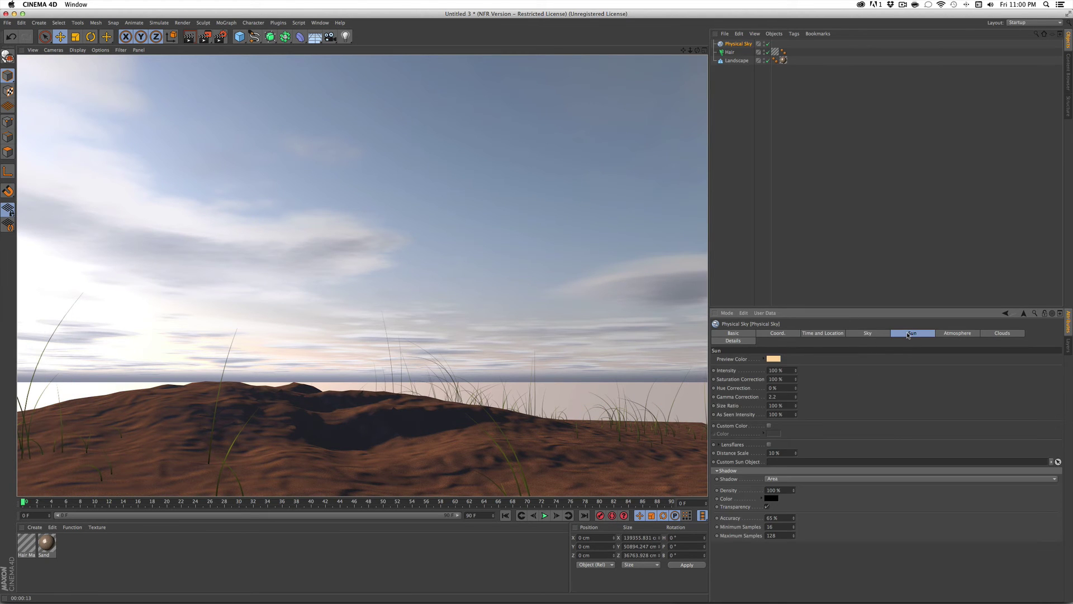
pyautogui.click(736, 334)
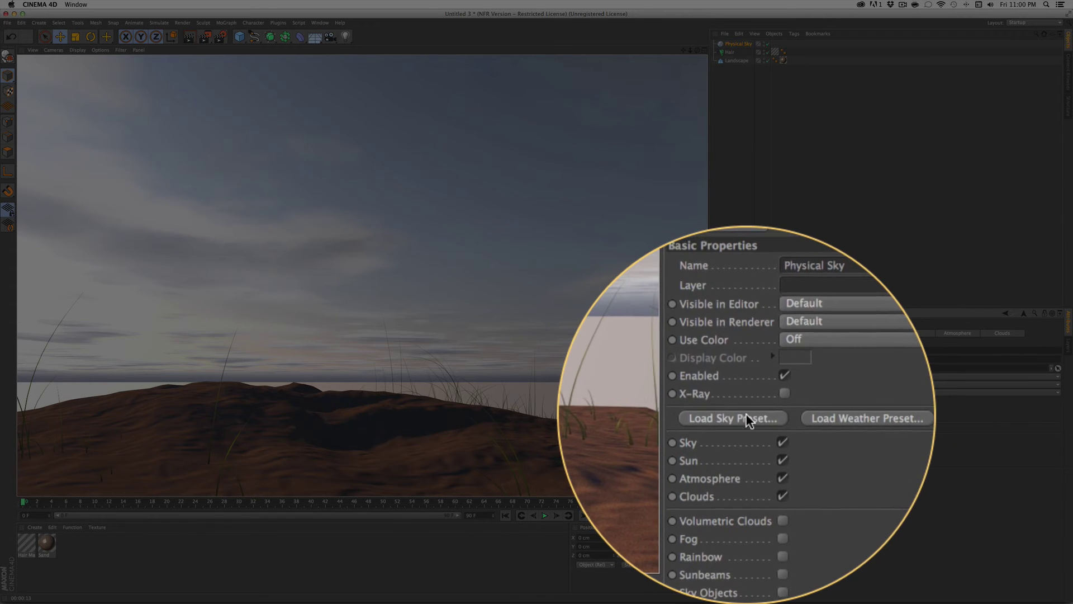
pyautogui.click(749, 429)
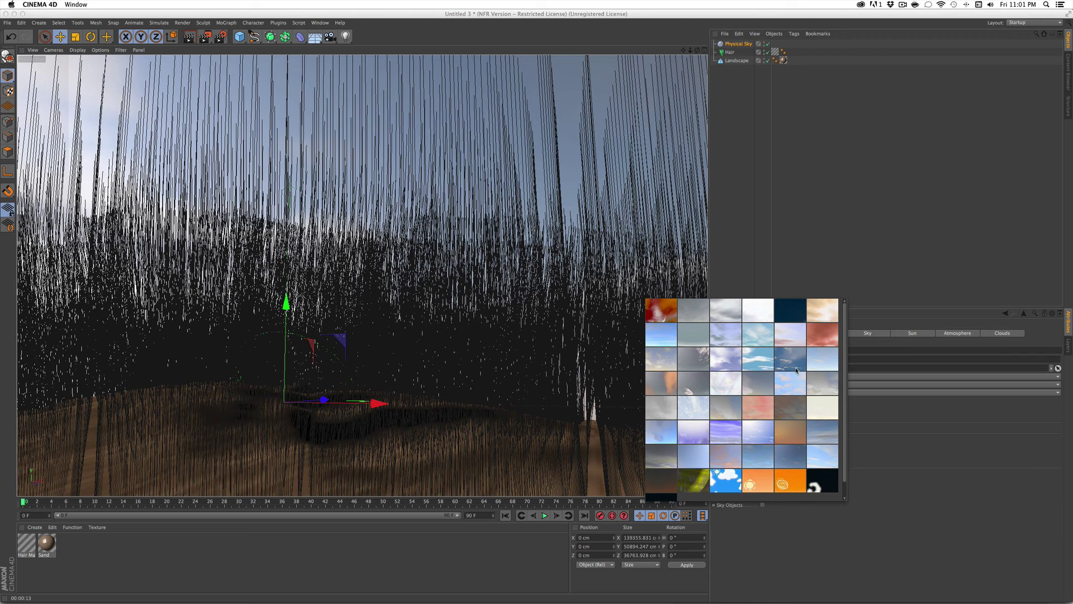
pyautogui.click(661, 309)
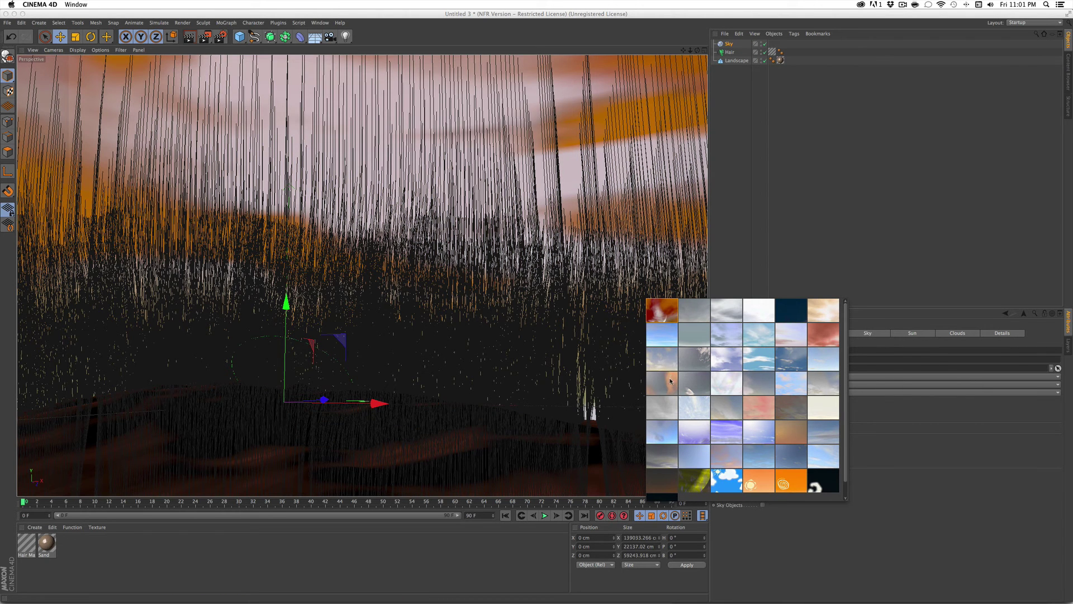
pyautogui.click(670, 380)
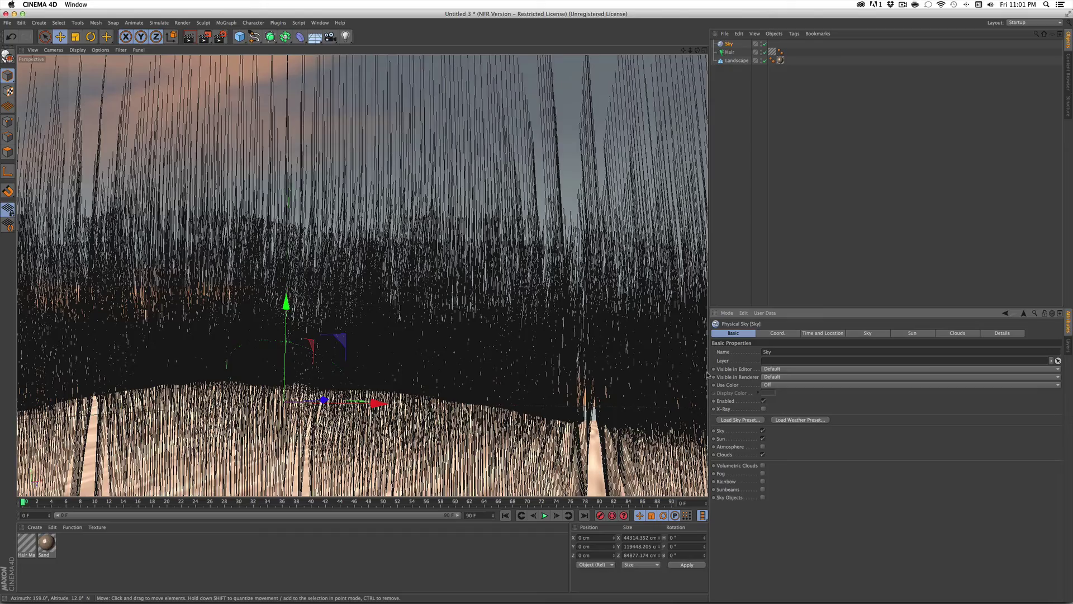
# Reframe the perspective view over the dune crest and grass, and render it with the loaded sky preset
pyautogui.moveTo(697, 50); pyautogui.dragTo(708, 42)
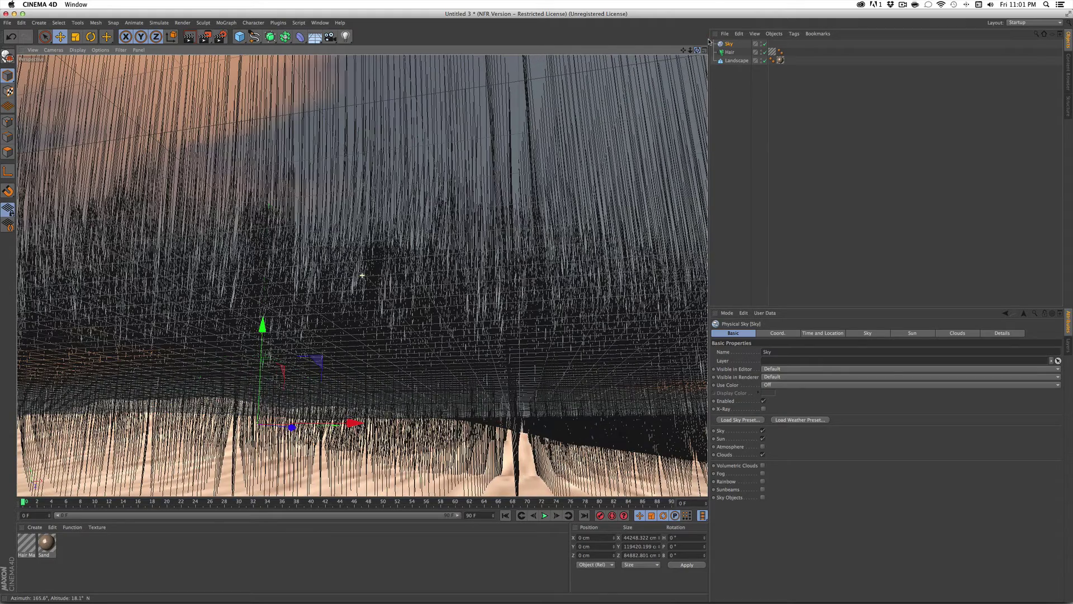
pyautogui.press('super+r')
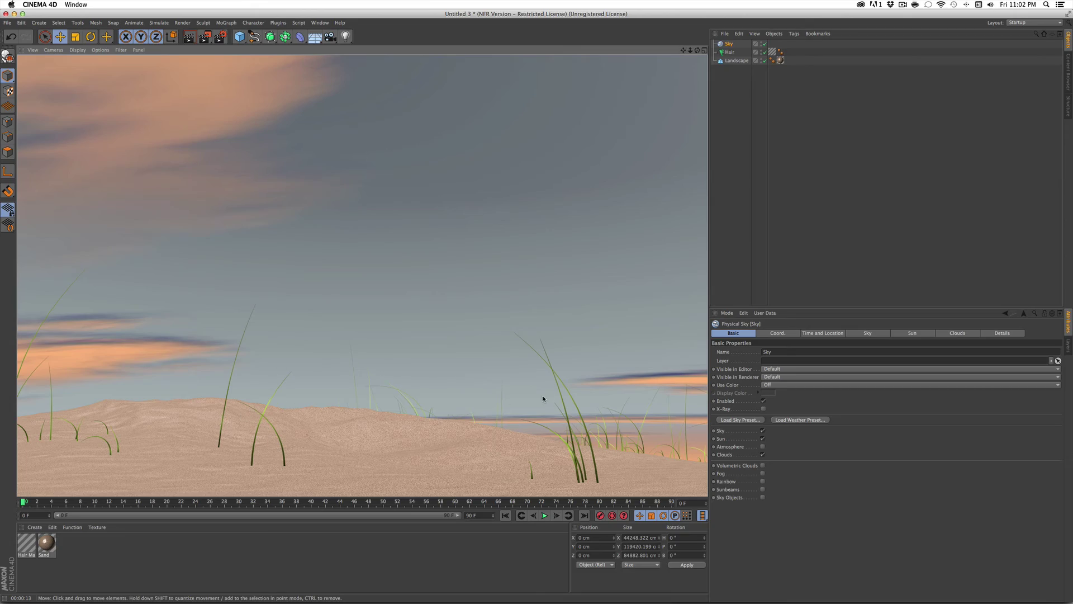
pyautogui.moveTo(683, 53); pyautogui.dragTo(687, 56)
pyautogui.press('super+r')
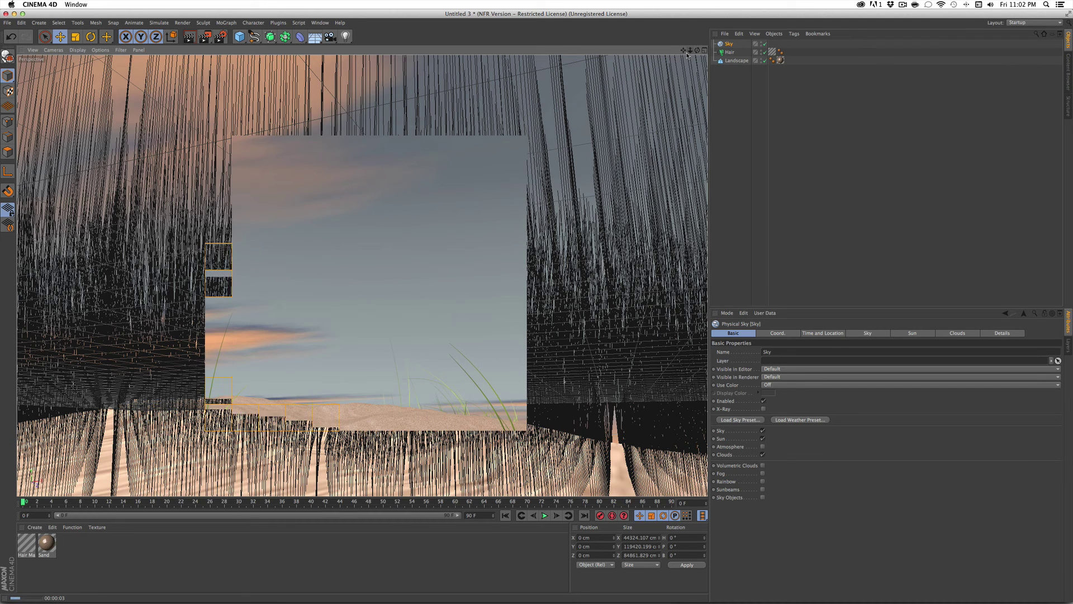